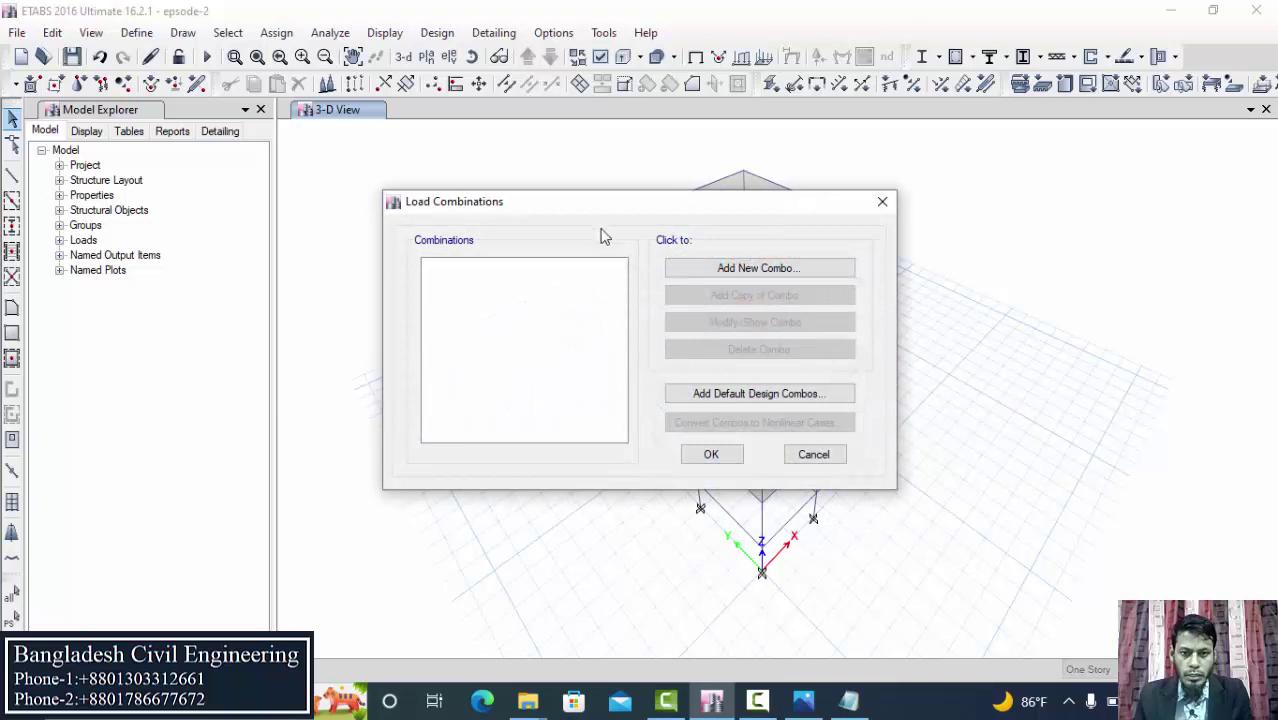
- Create a new load combination and name it DL+LL
left_click(758, 270)
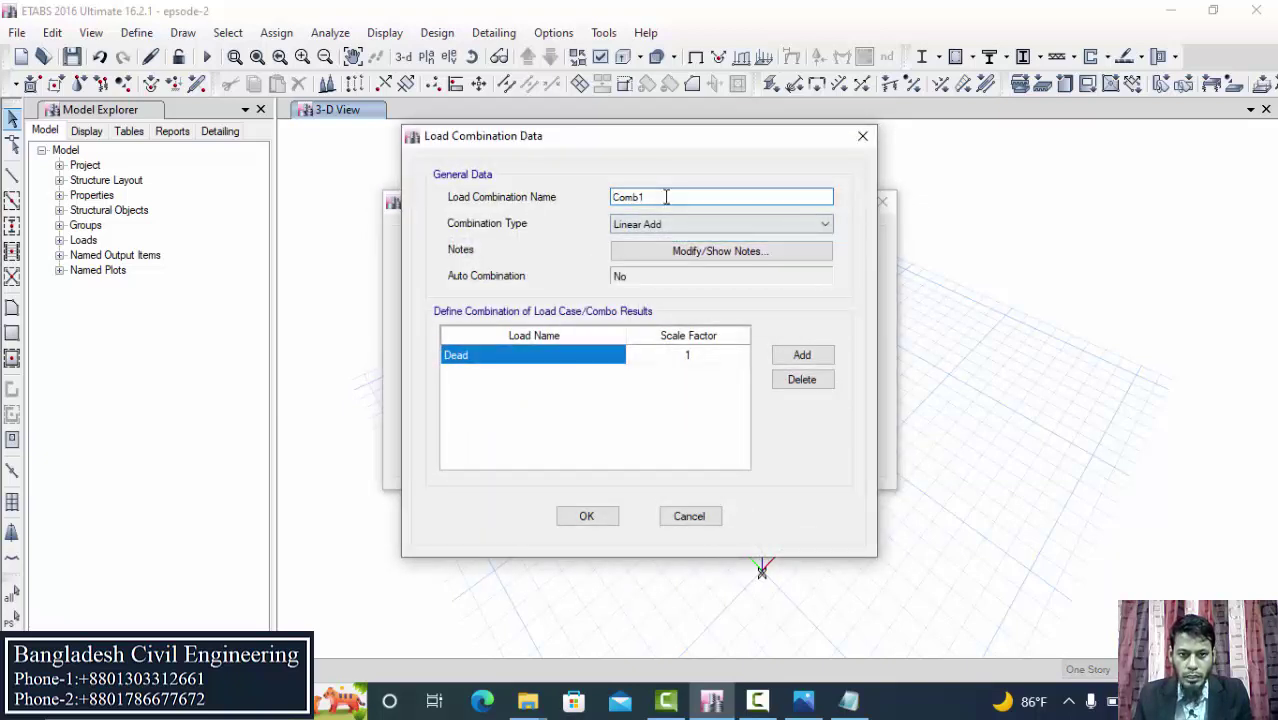
left_click_drag(666, 197, 548, 227)
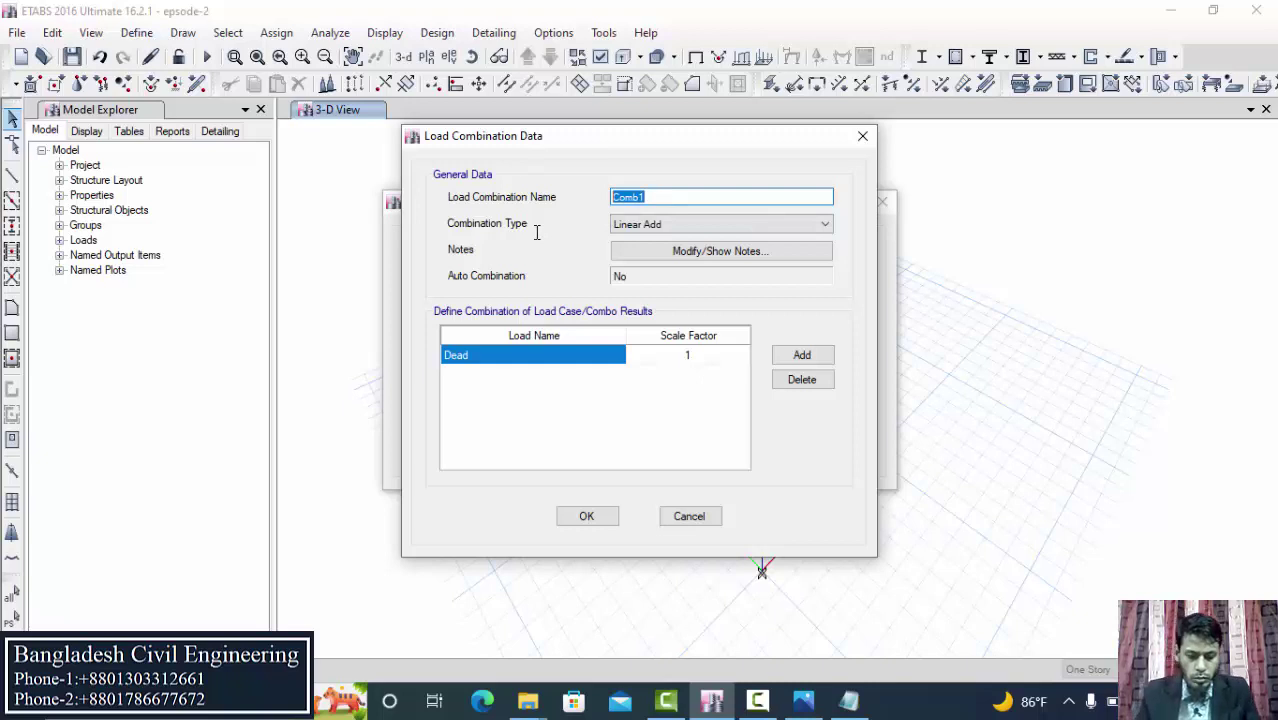
type("DL+LL")
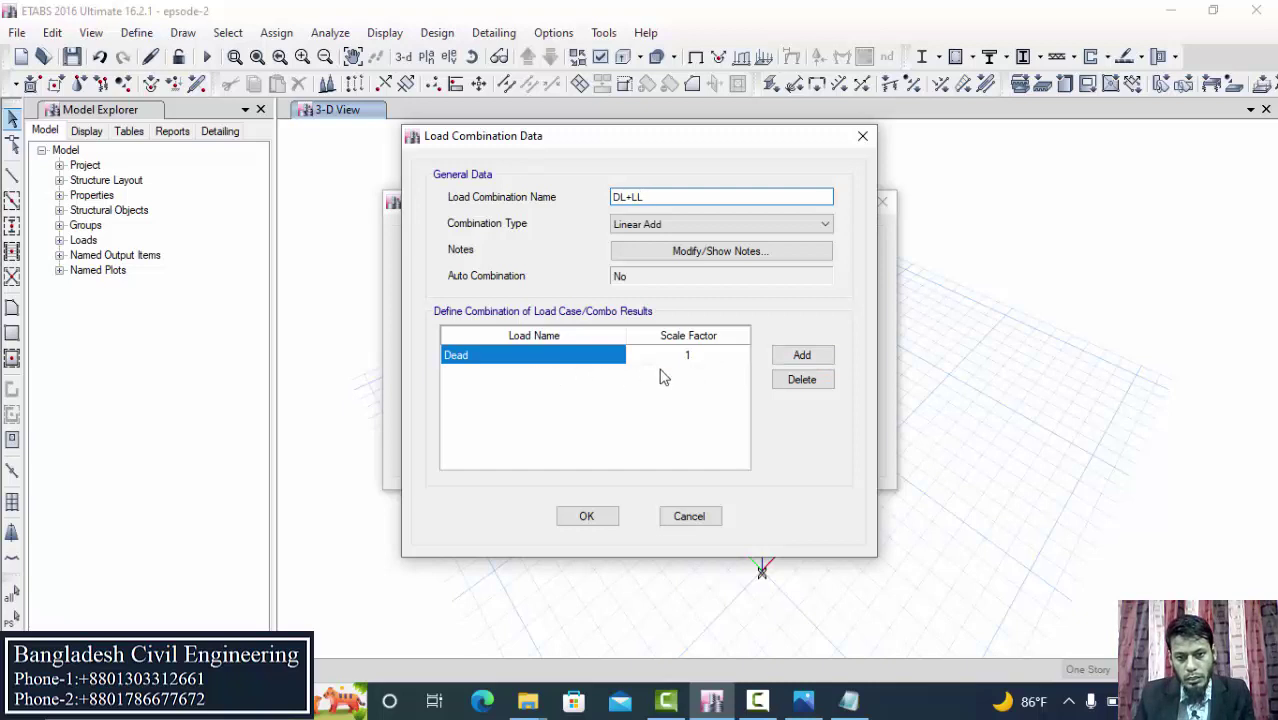
- Add the FF, PW and Live load cases to the DL+LL combination and save it
left_click(802, 355)
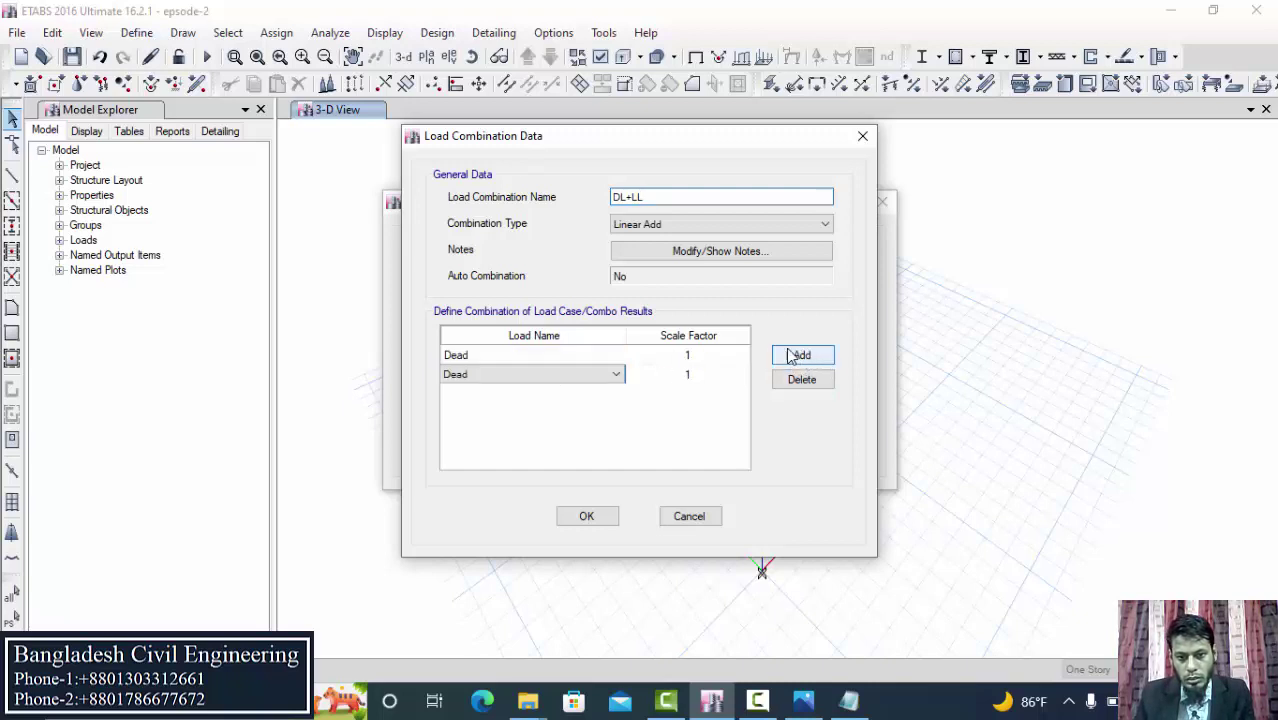
left_click(616, 374)
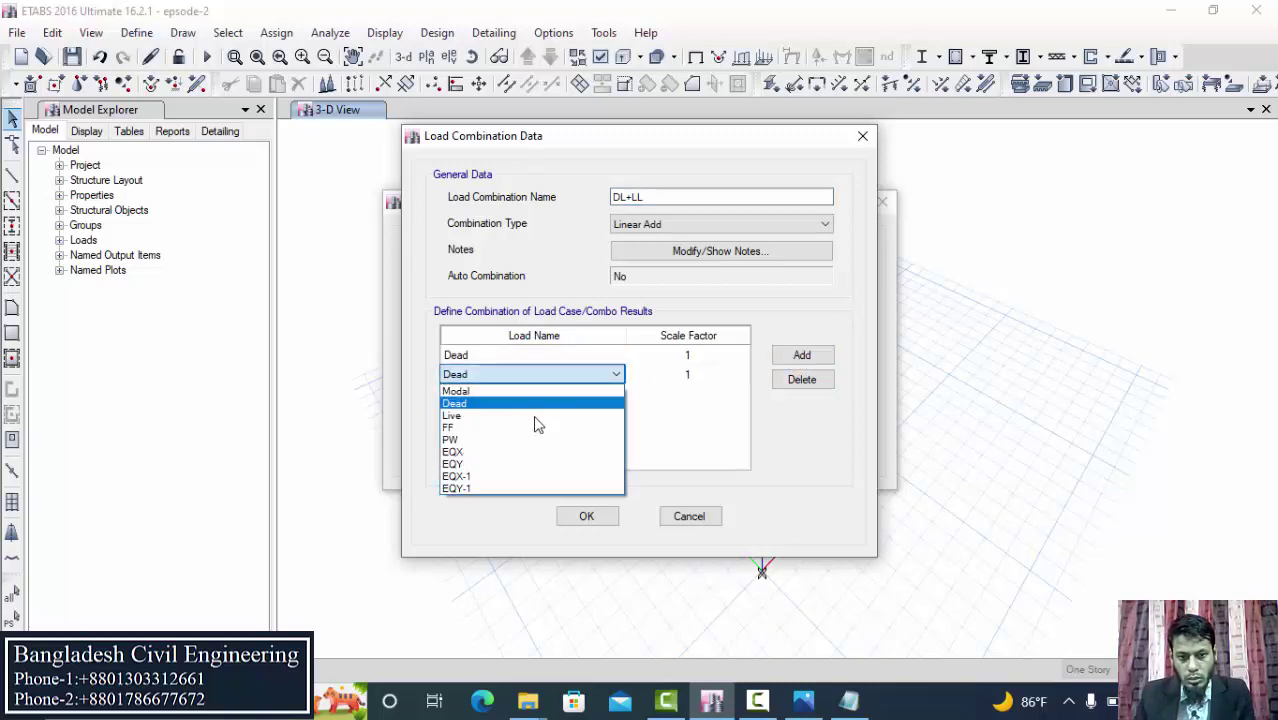
left_click(485, 427)
left_click(802, 356)
left_click(605, 394)
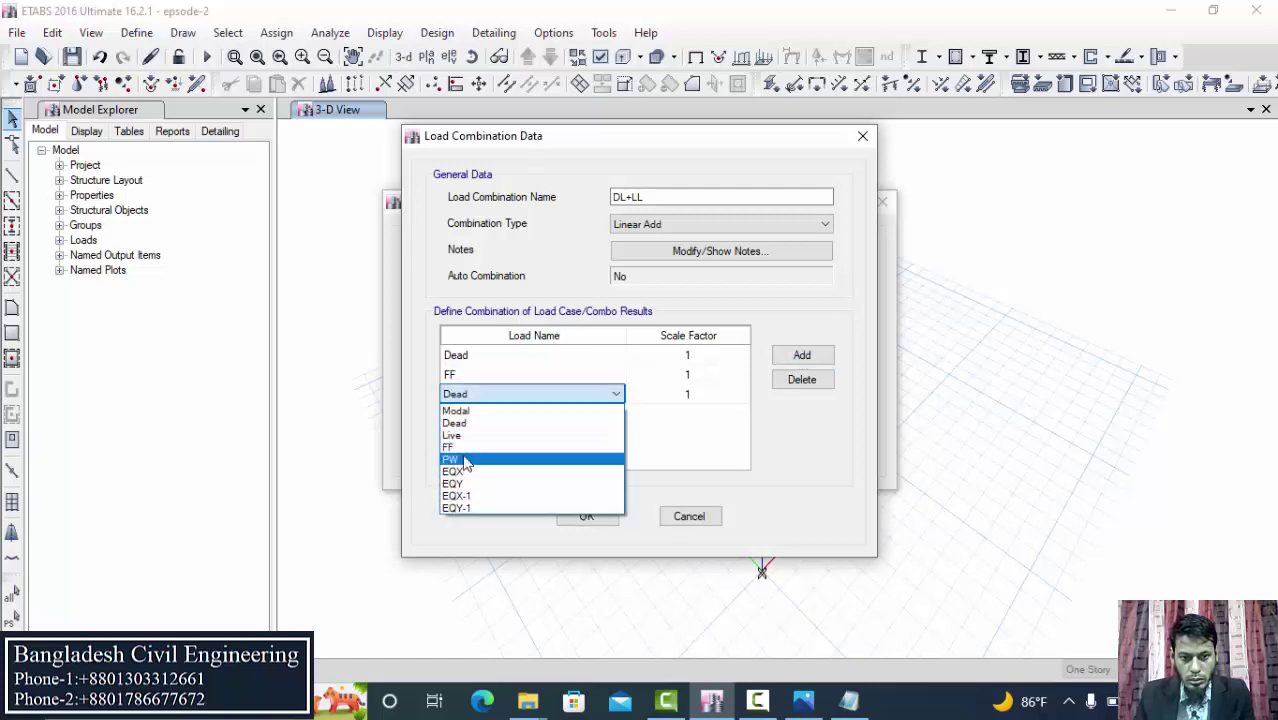
left_click(478, 459)
left_click(796, 360)
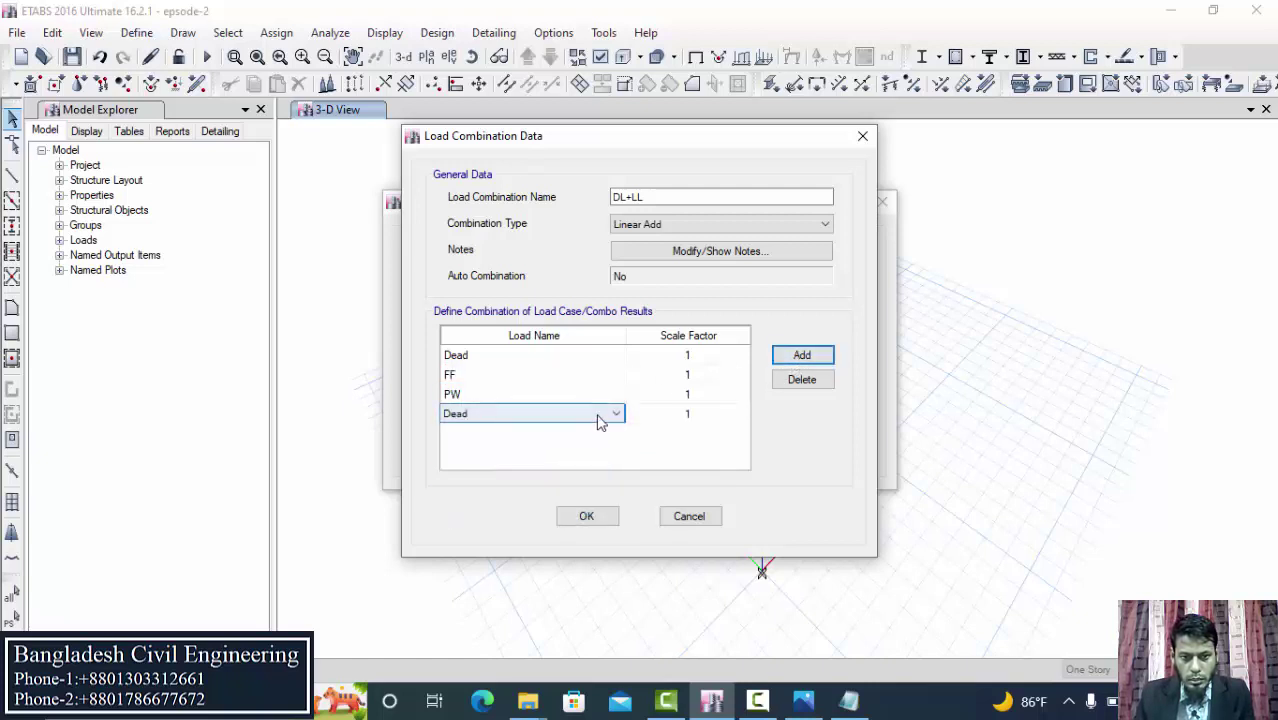
left_click(605, 414)
left_click(477, 455)
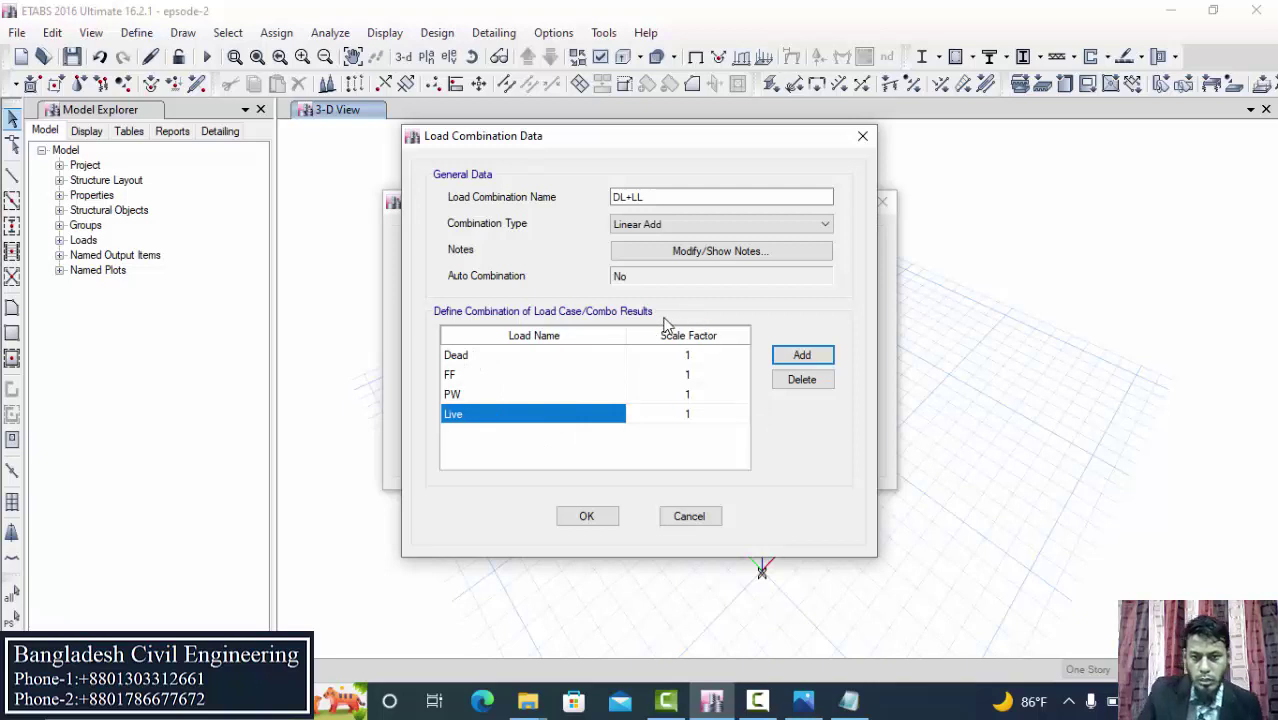
left_click(603, 516)
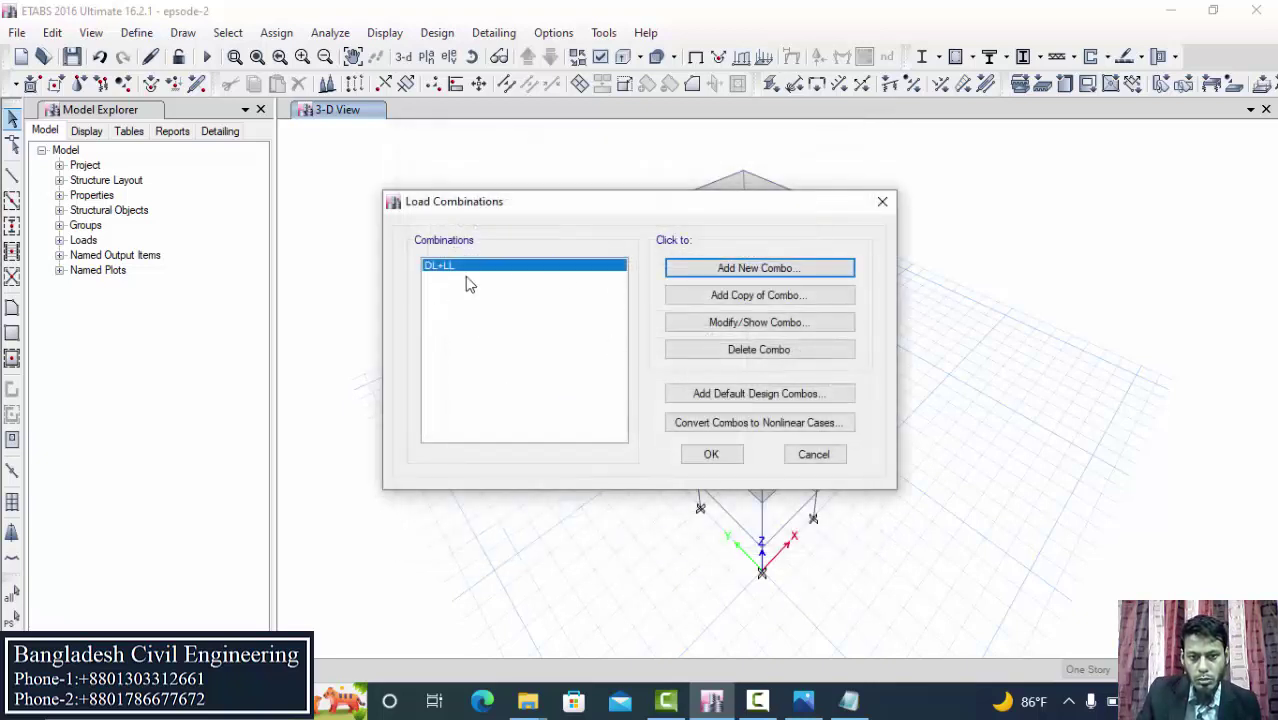
- Create a copy of the DL+LL combination and name it 1.4DL+1.7LL
left_click(745, 269)
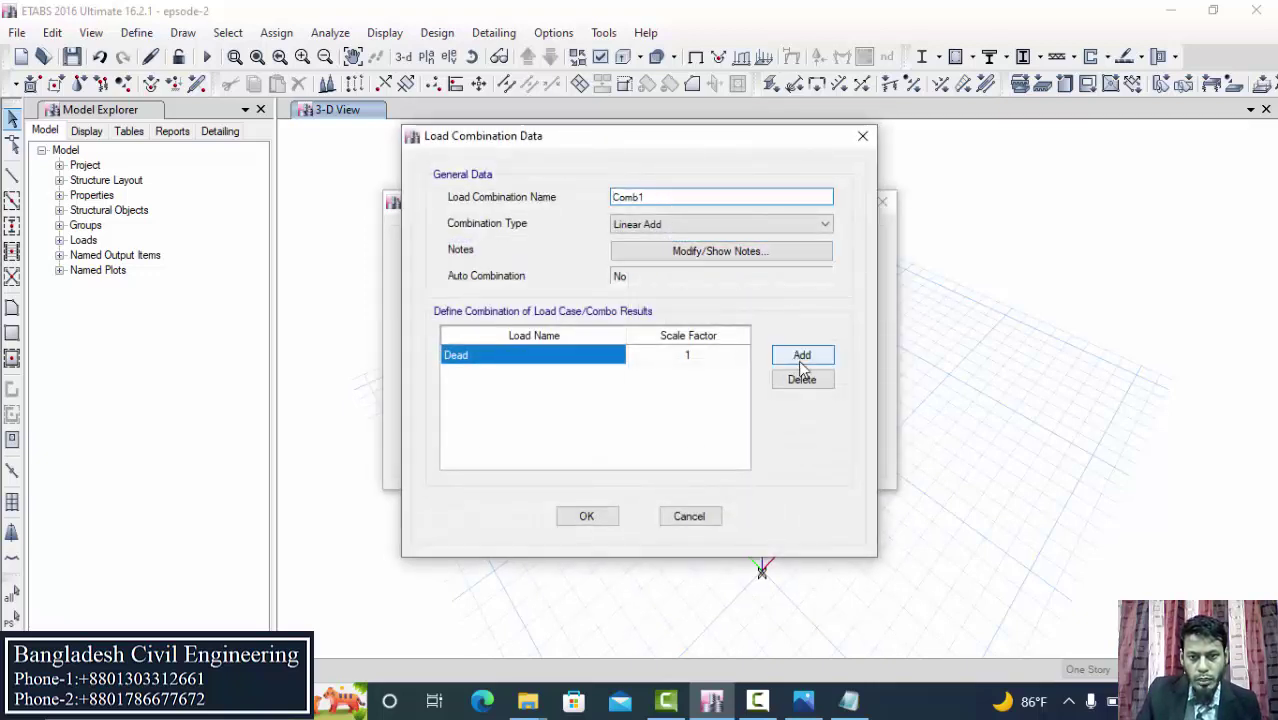
left_click(862, 136)
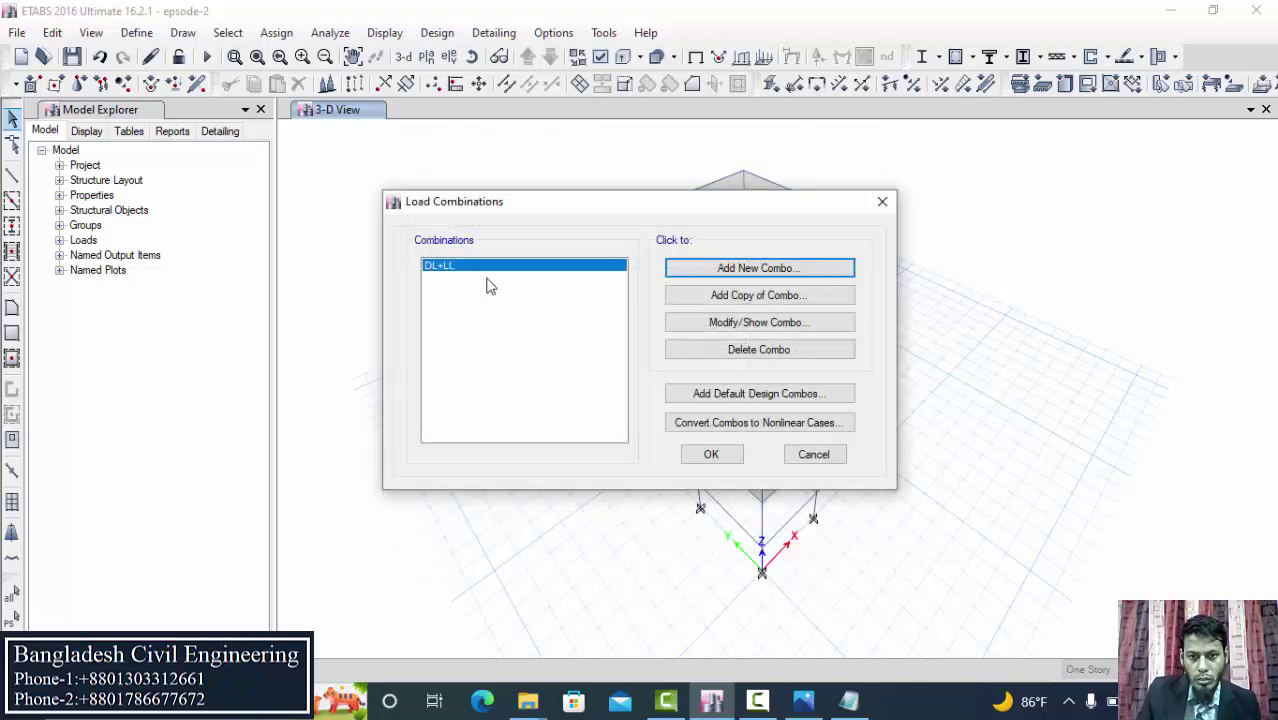
left_click(713, 296)
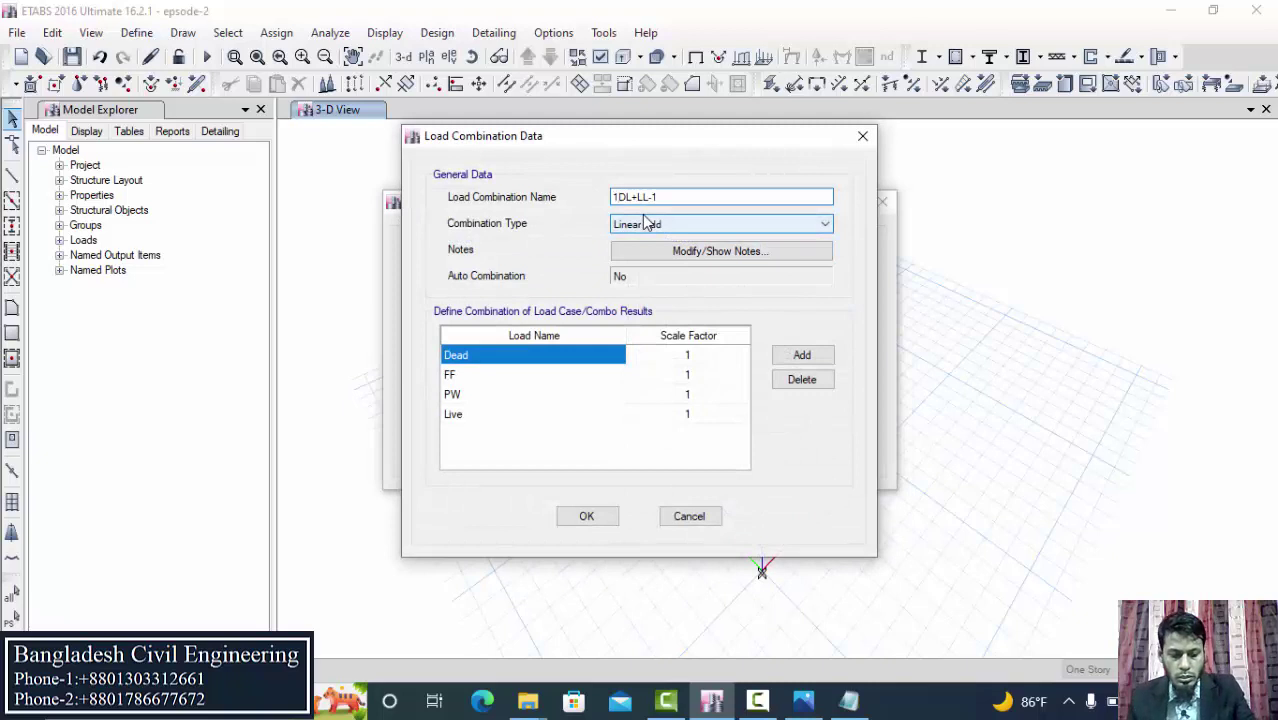
type("1.4")
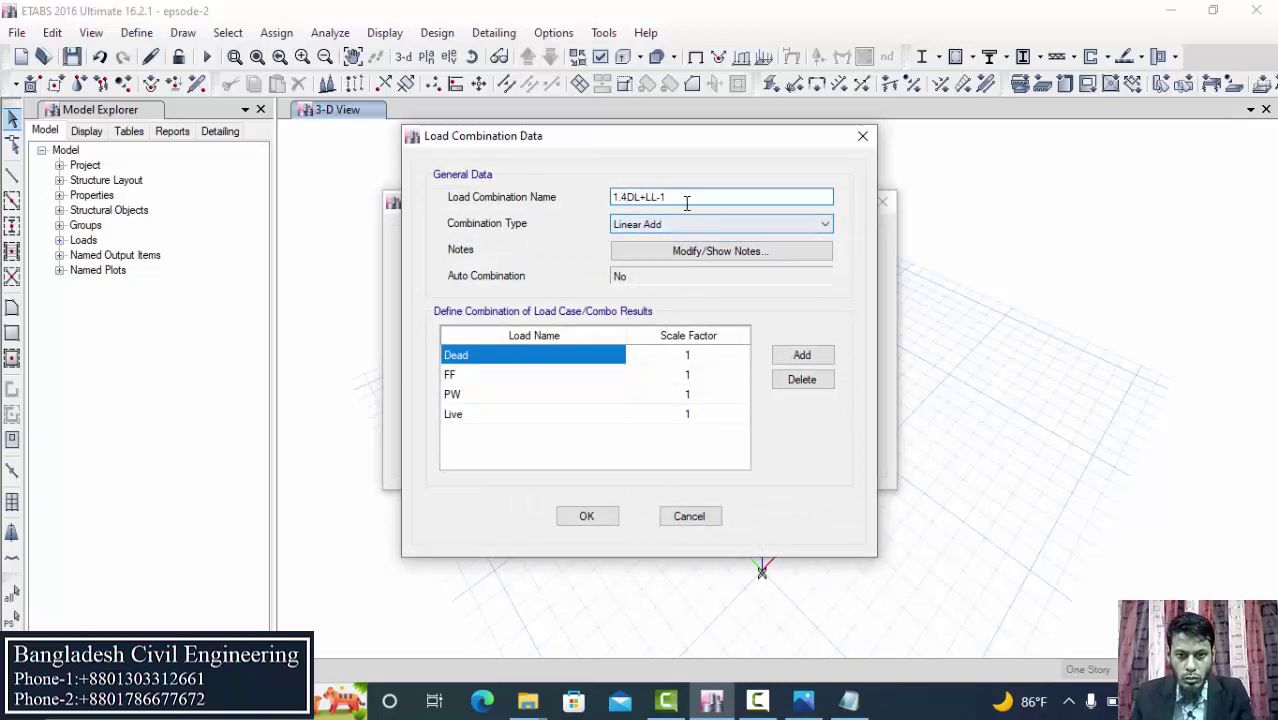
left_click(683, 199)
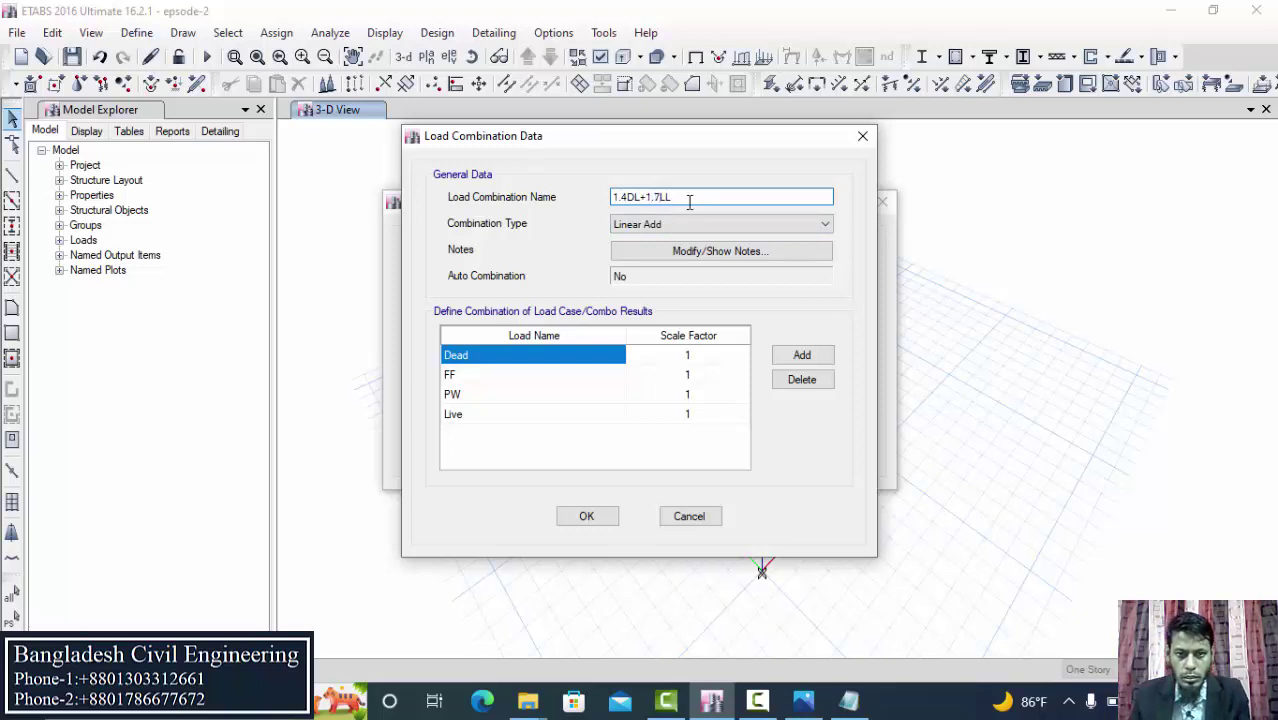
- Set the scale factors of the Dead, FF and PW loads to 1.4
left_click(703, 361)
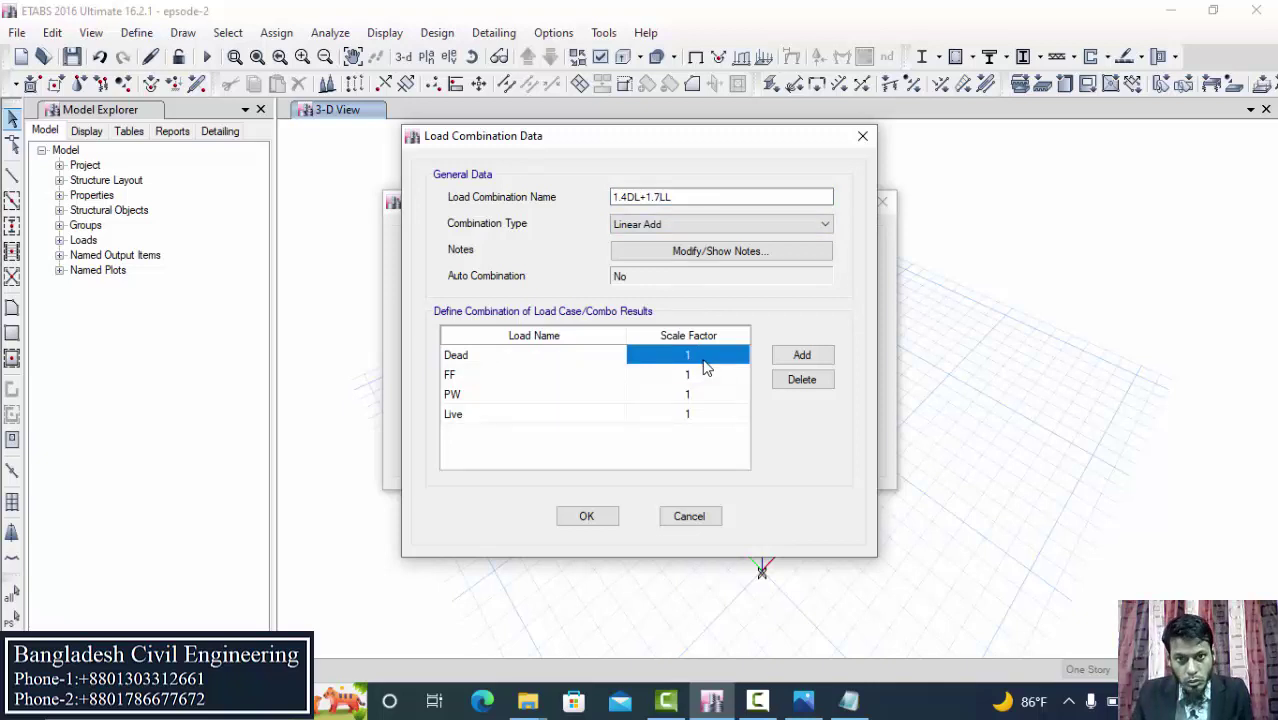
left_click(703, 362)
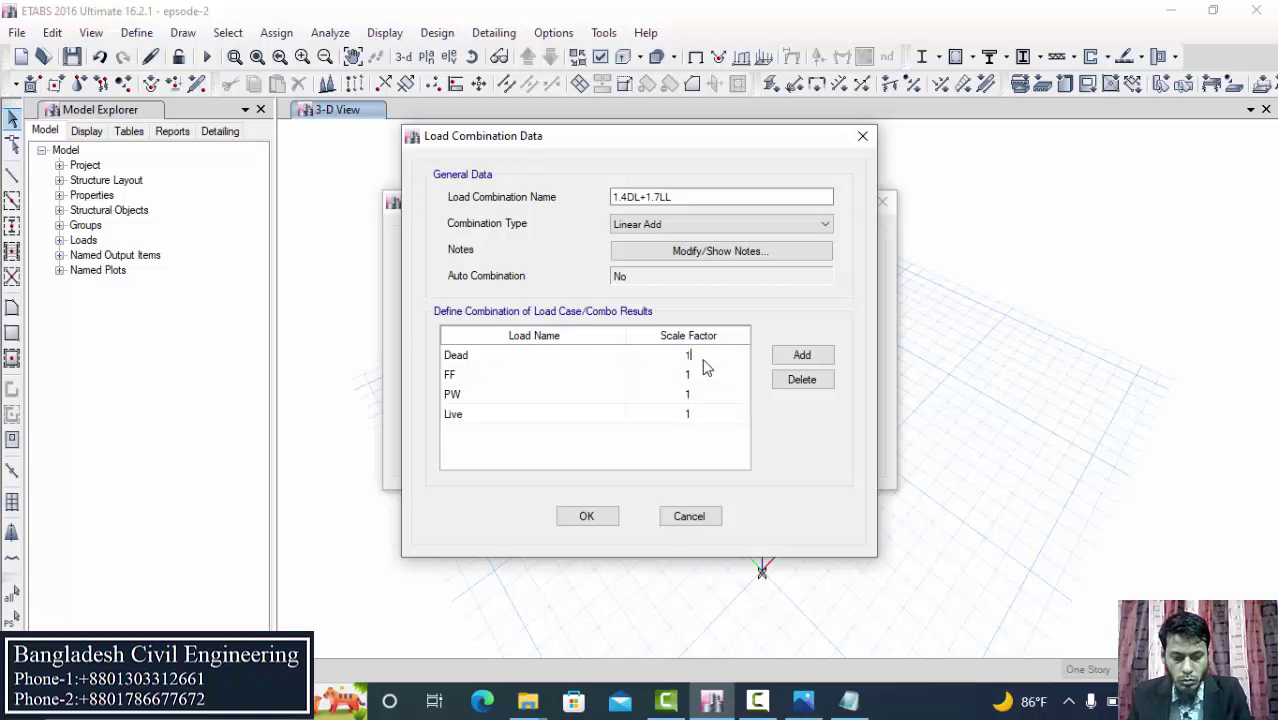
type(".4")
left_click(703, 376)
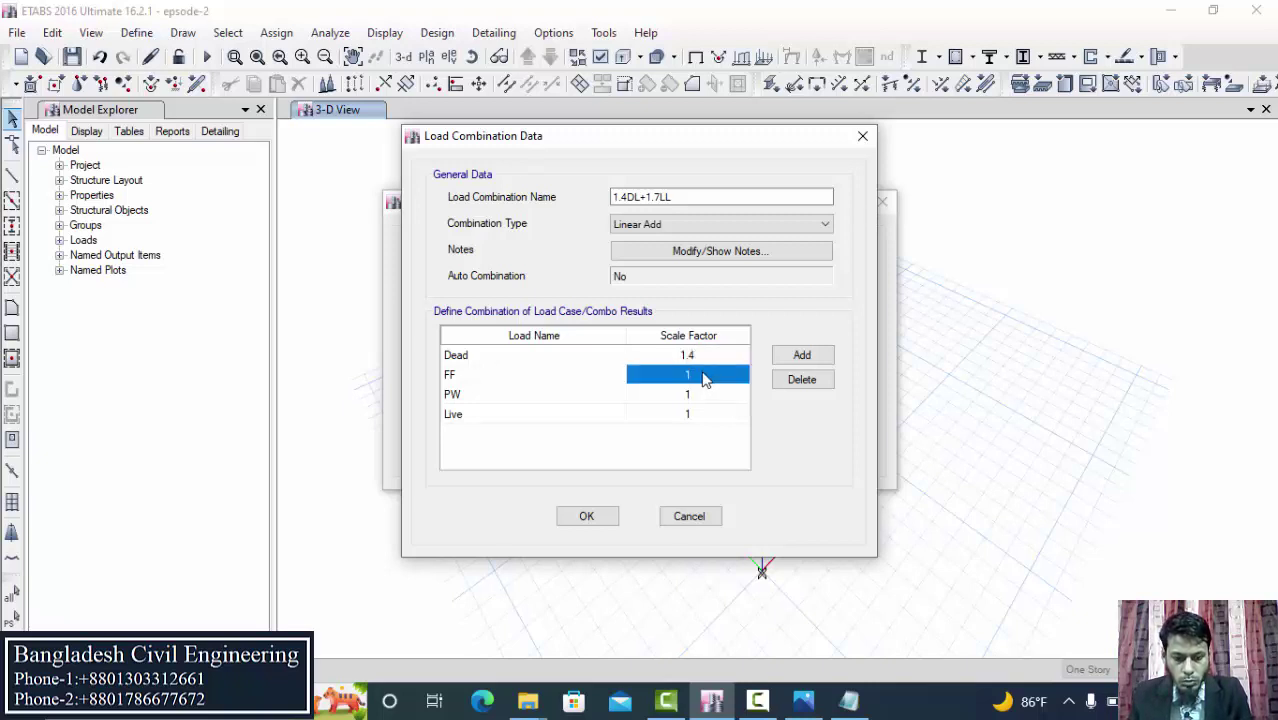
left_click(703, 376)
type(".4")
left_click(700, 397)
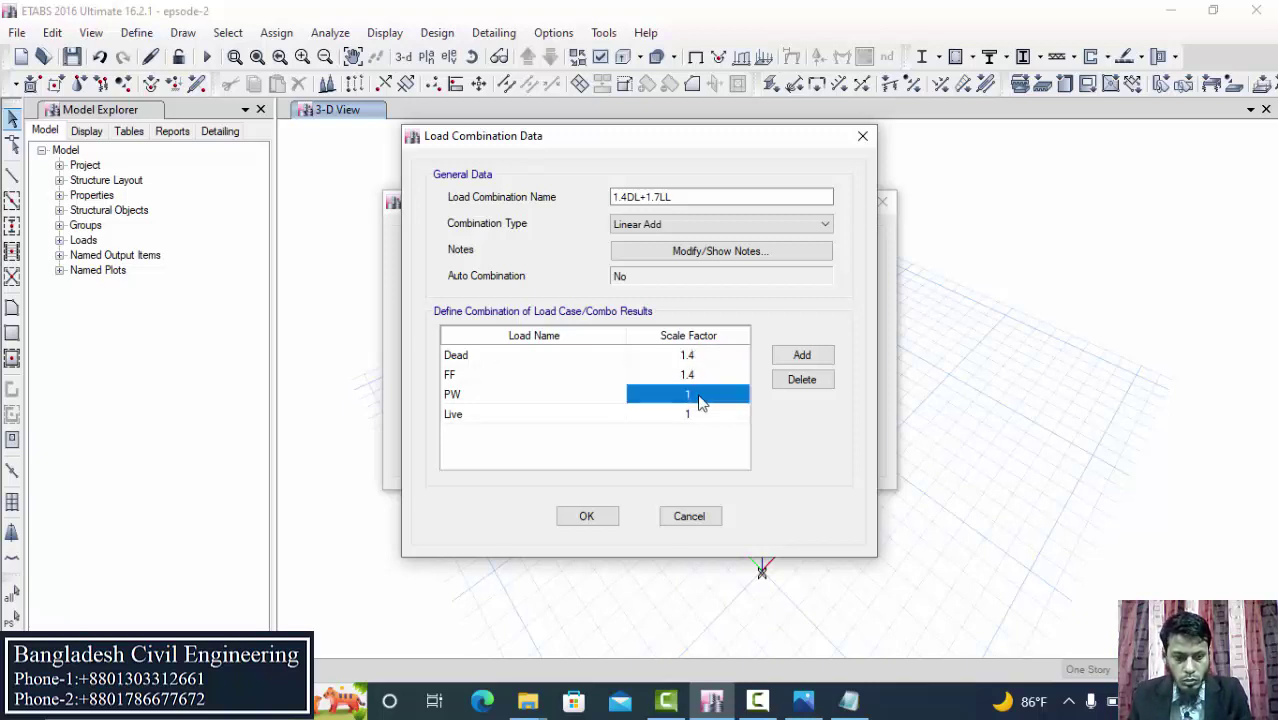
left_click(698, 400)
type(".4")
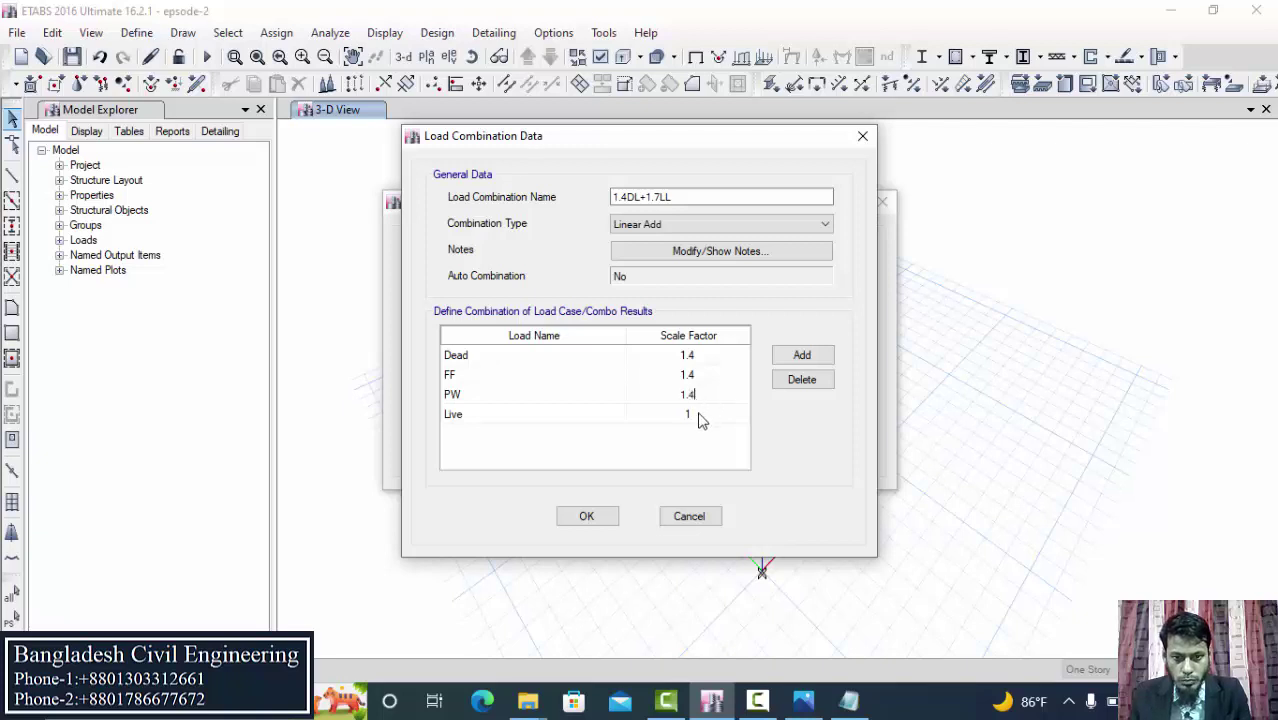
- Set the Live load's scale factor to 1.7 and save the 1.4DL+1.7LL combination
left_click(701, 418)
left_click(701, 420)
type(".")
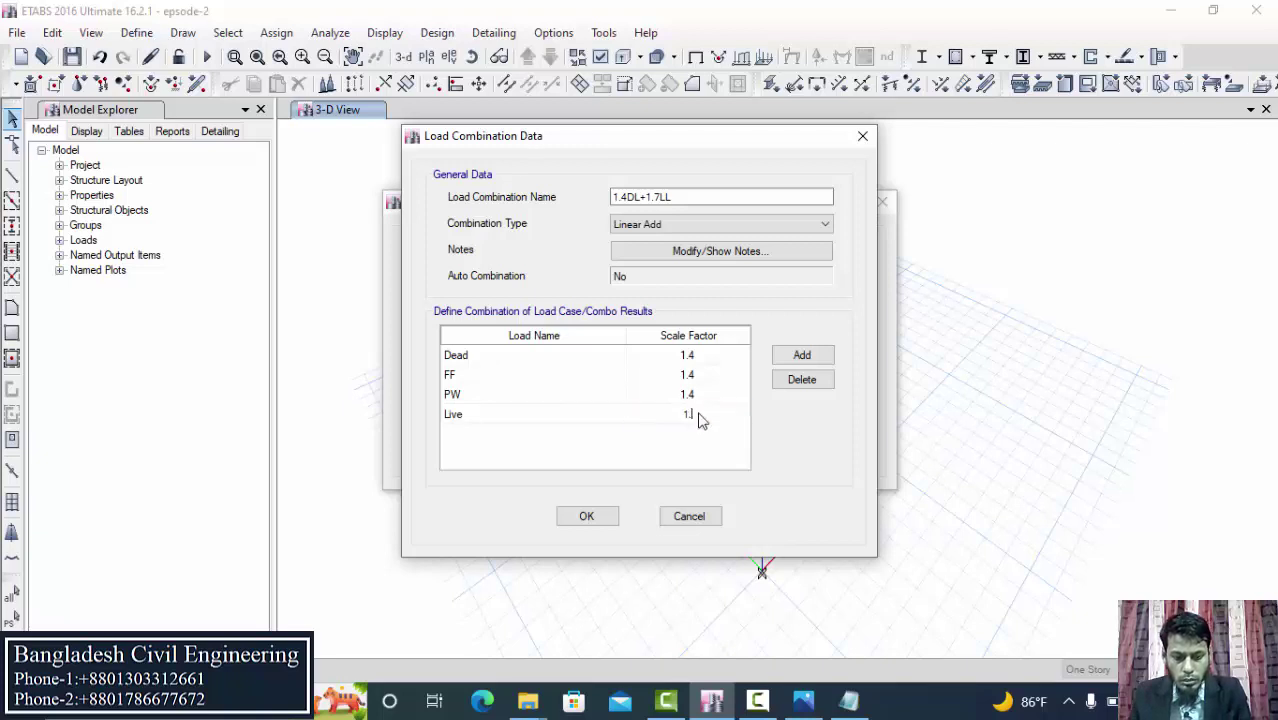
type("7")
left_click(590, 520)
left_click(588, 518)
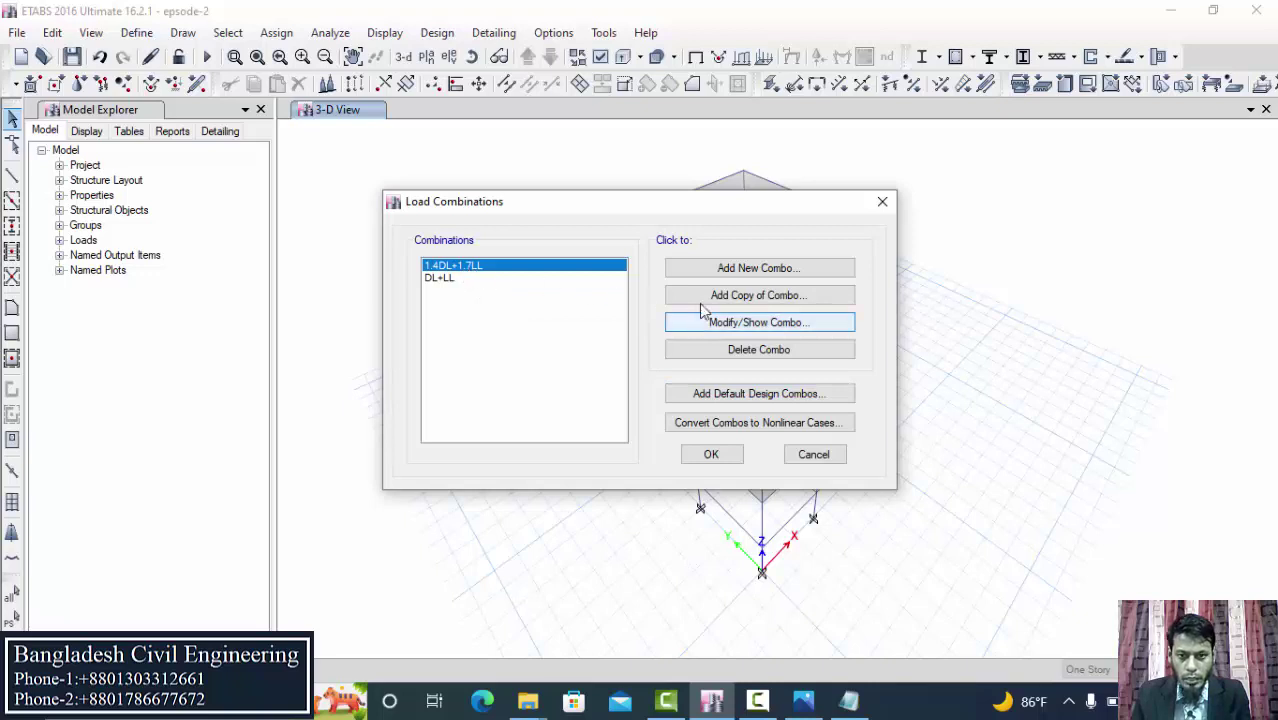
- Copy the 1.4DL+1.7LL combination as 1.4DL, remove its Live load case and save it
left_click(721, 298)
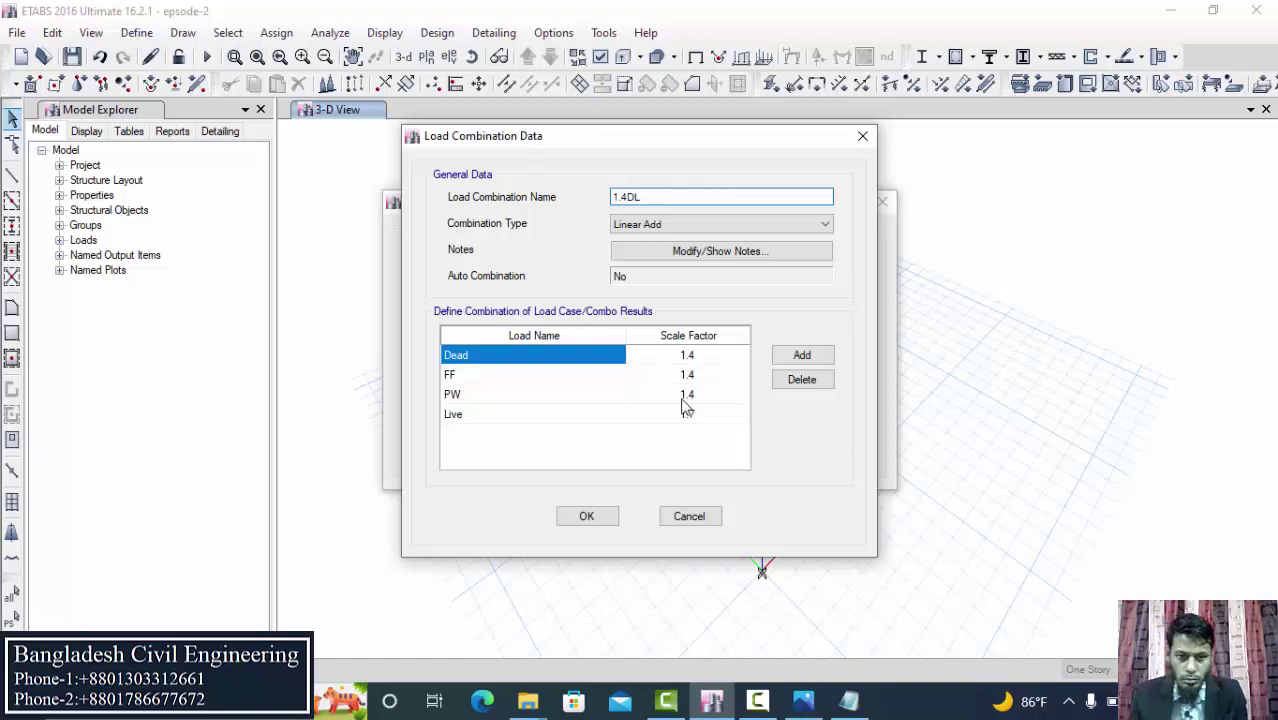
left_click(510, 418)
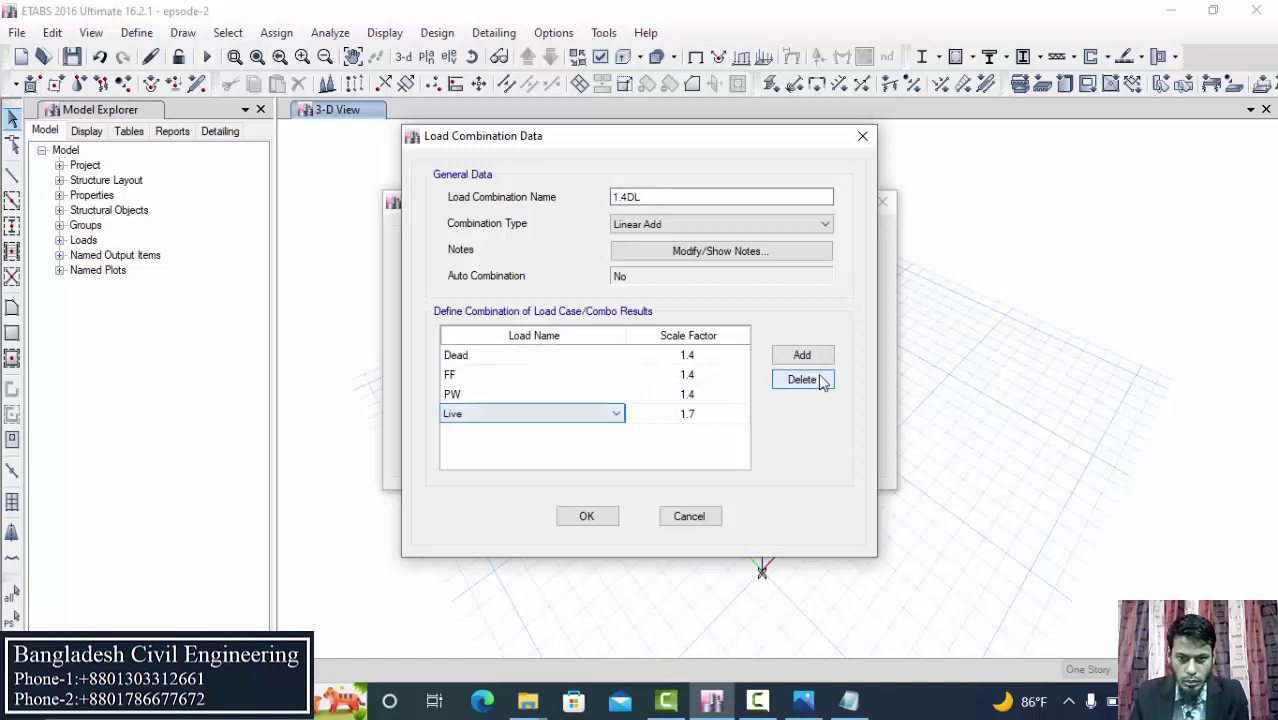
left_click(802, 379)
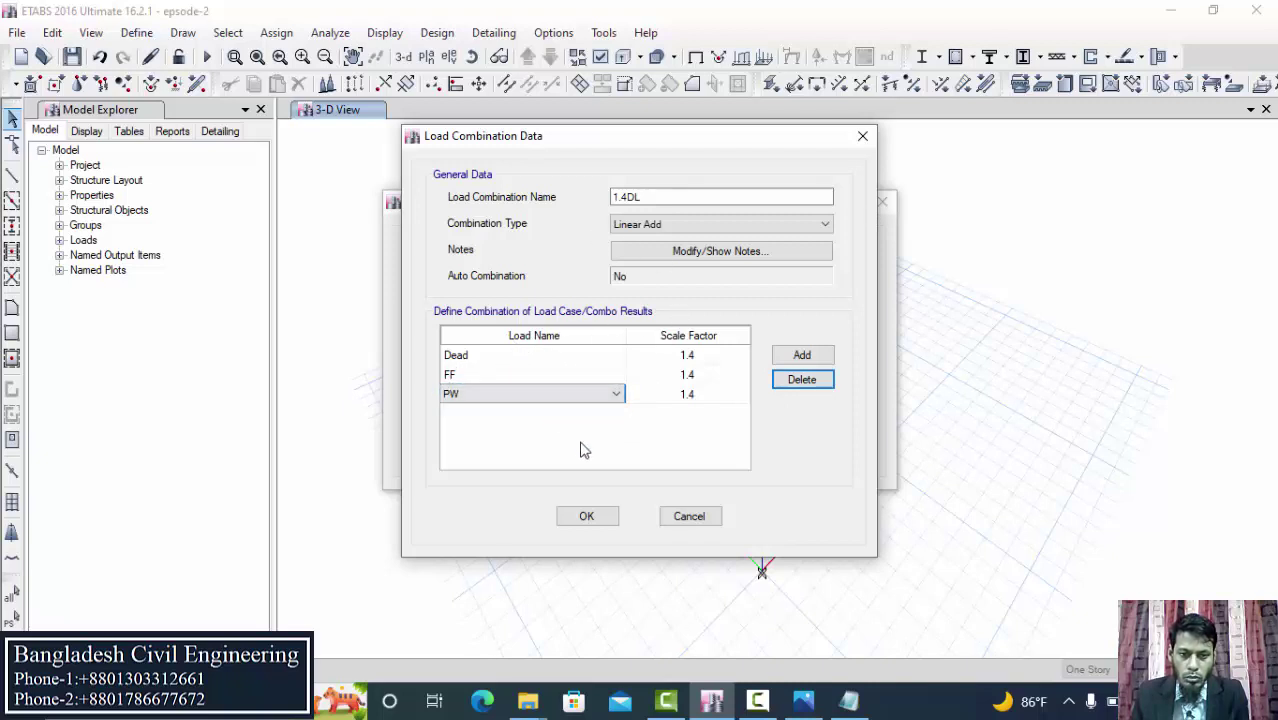
left_click(586, 515)
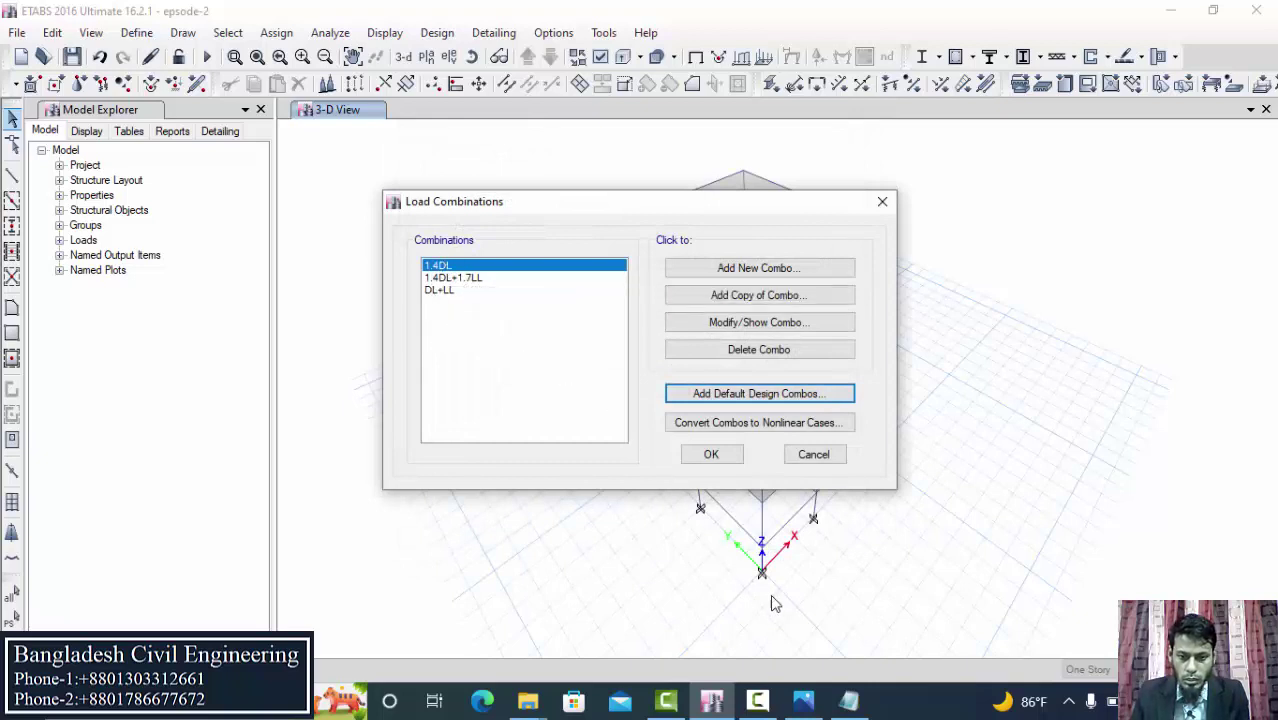
- Switch to the Load Combination file in Notepad and copy the name 1.05DL+1.275LL+1.4025EQX
left_click(848, 700)
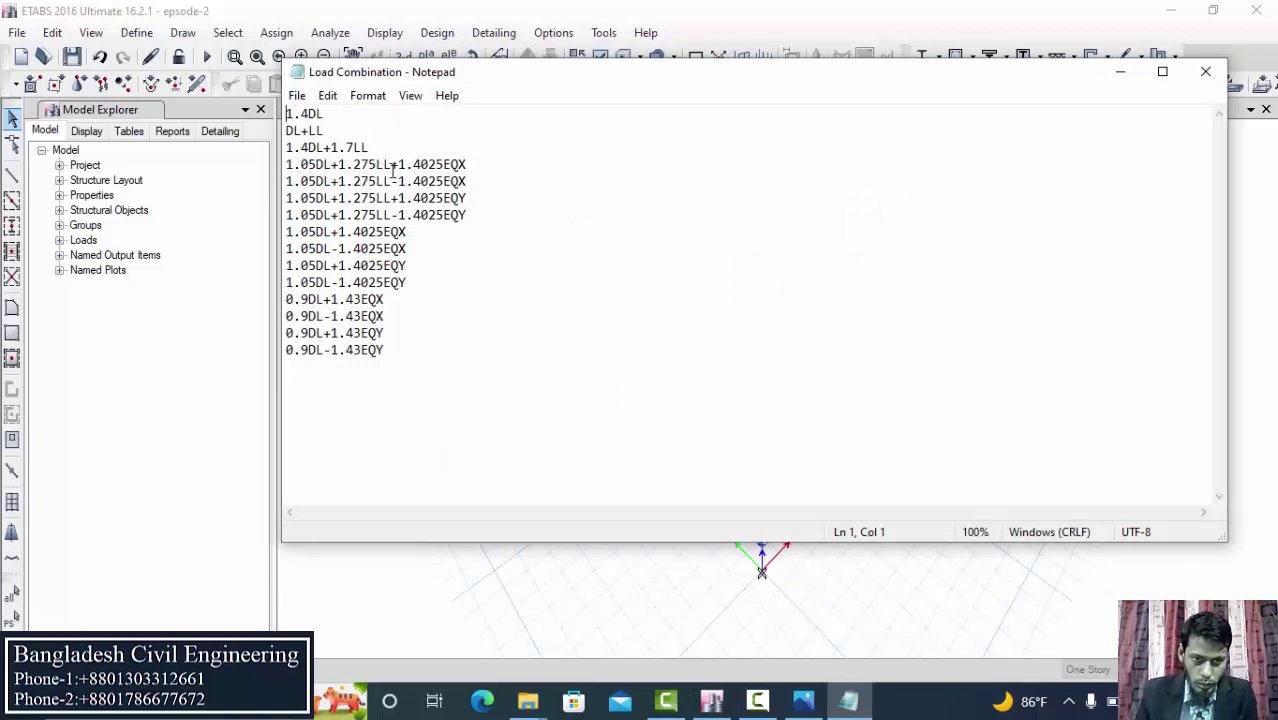
left_click_drag(468, 164, 288, 162)
key("ctrl+c")
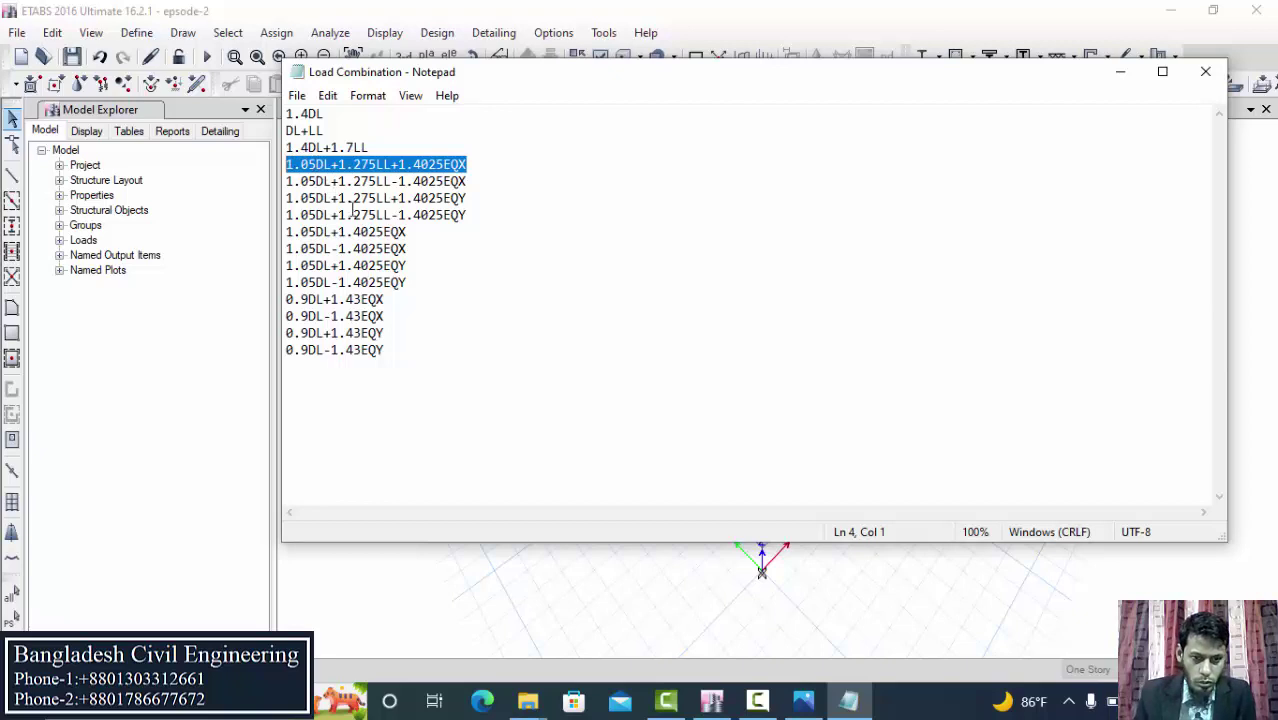
- Back in ETABS, create a copy of the 1.4DL+1.7LL combination and name it 1.05DL+1.275LL+1.4025EQX using the copied text
left_click(712, 700)
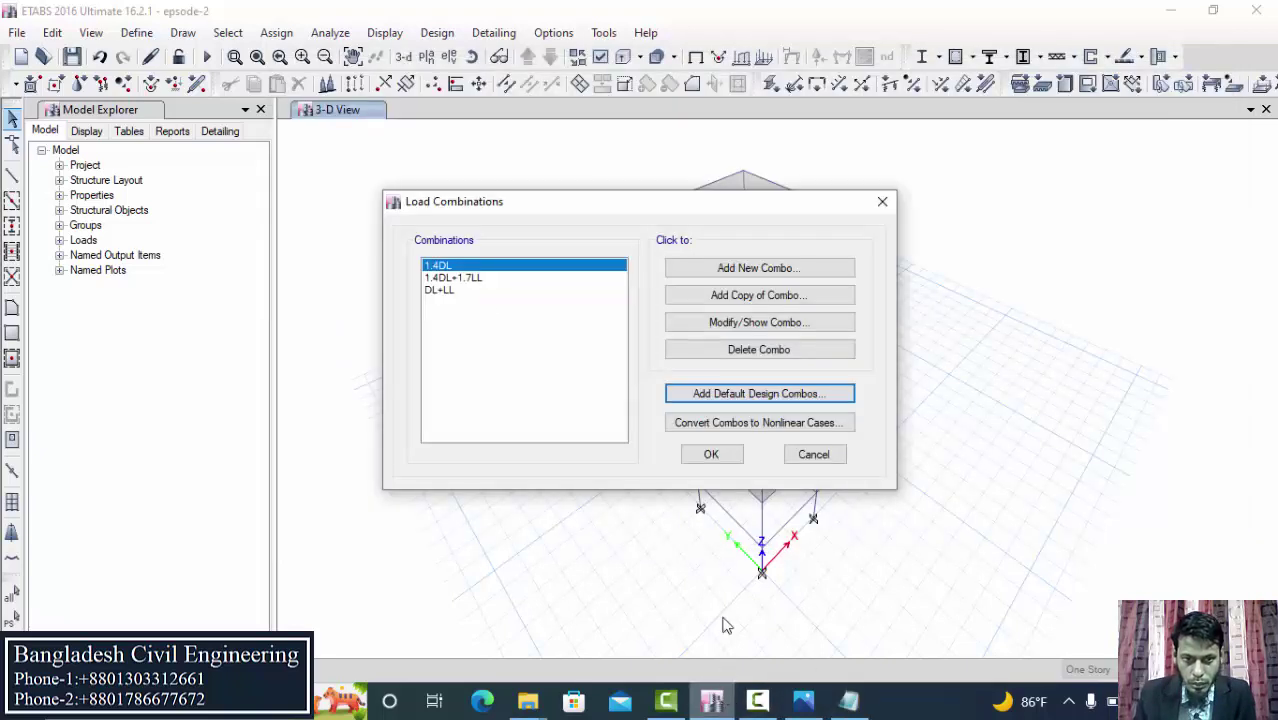
left_click(462, 279)
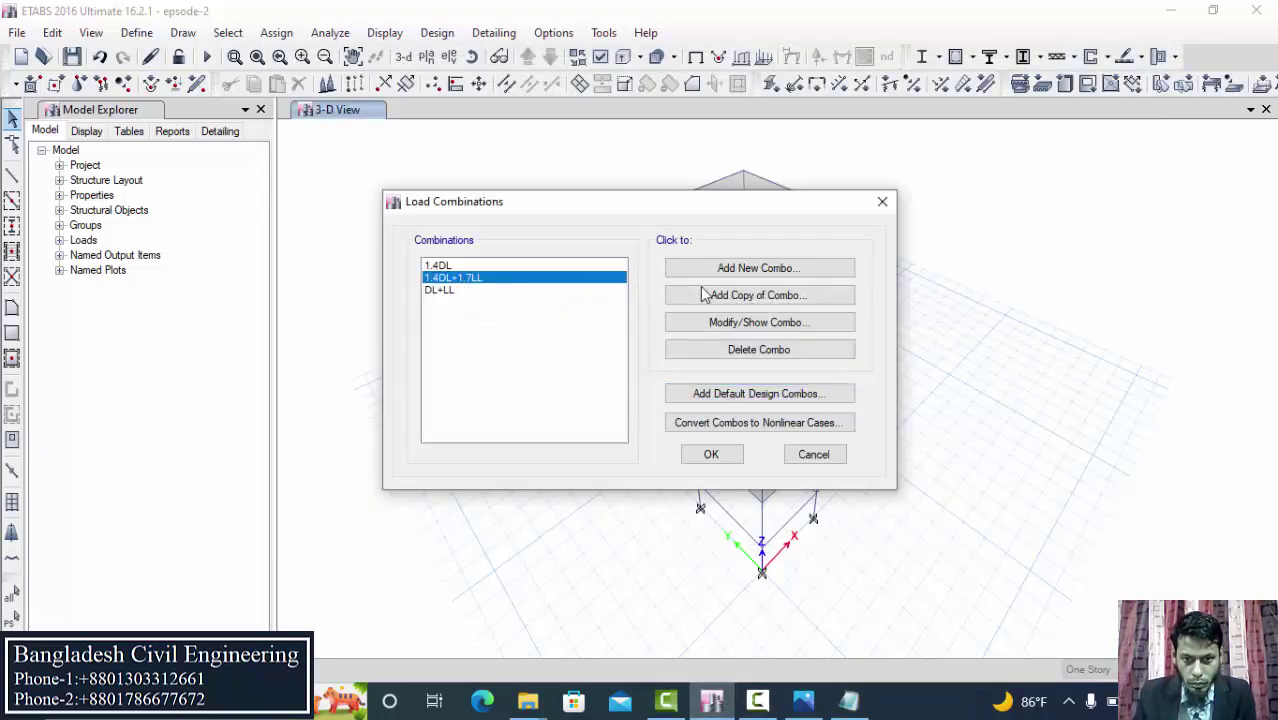
left_click(760, 298)
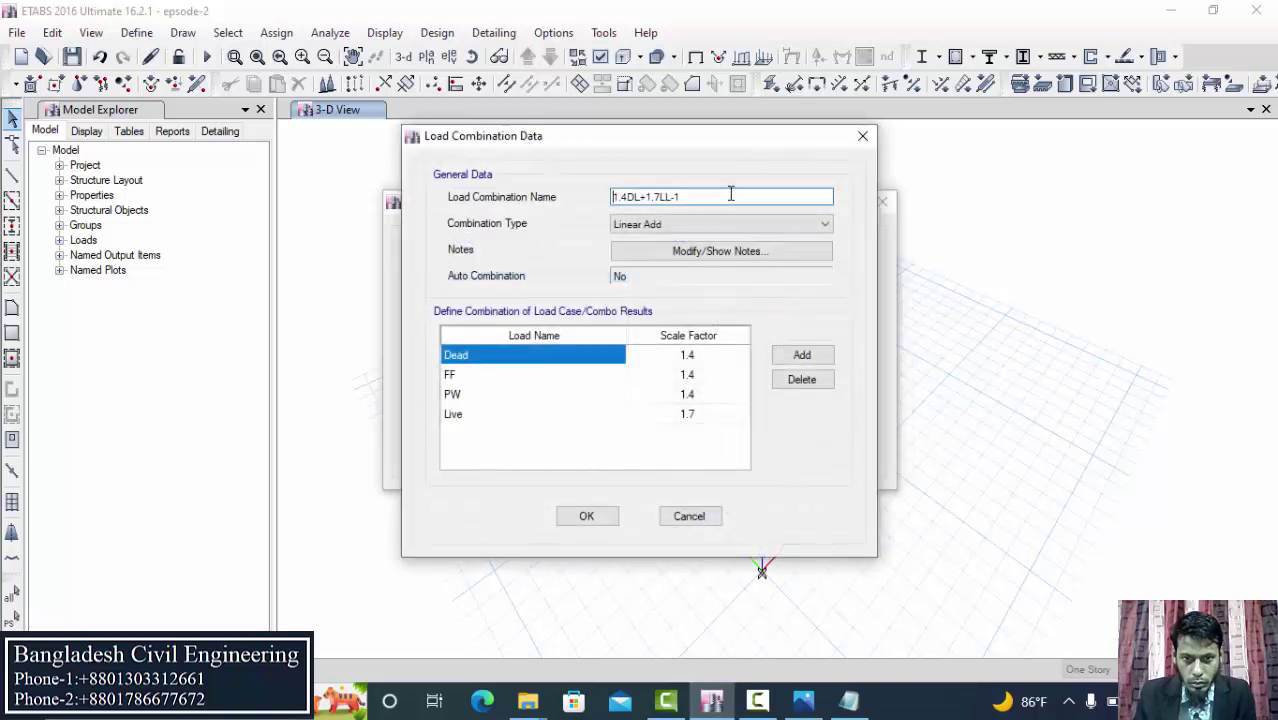
left_click_drag(716, 196, 460, 224)
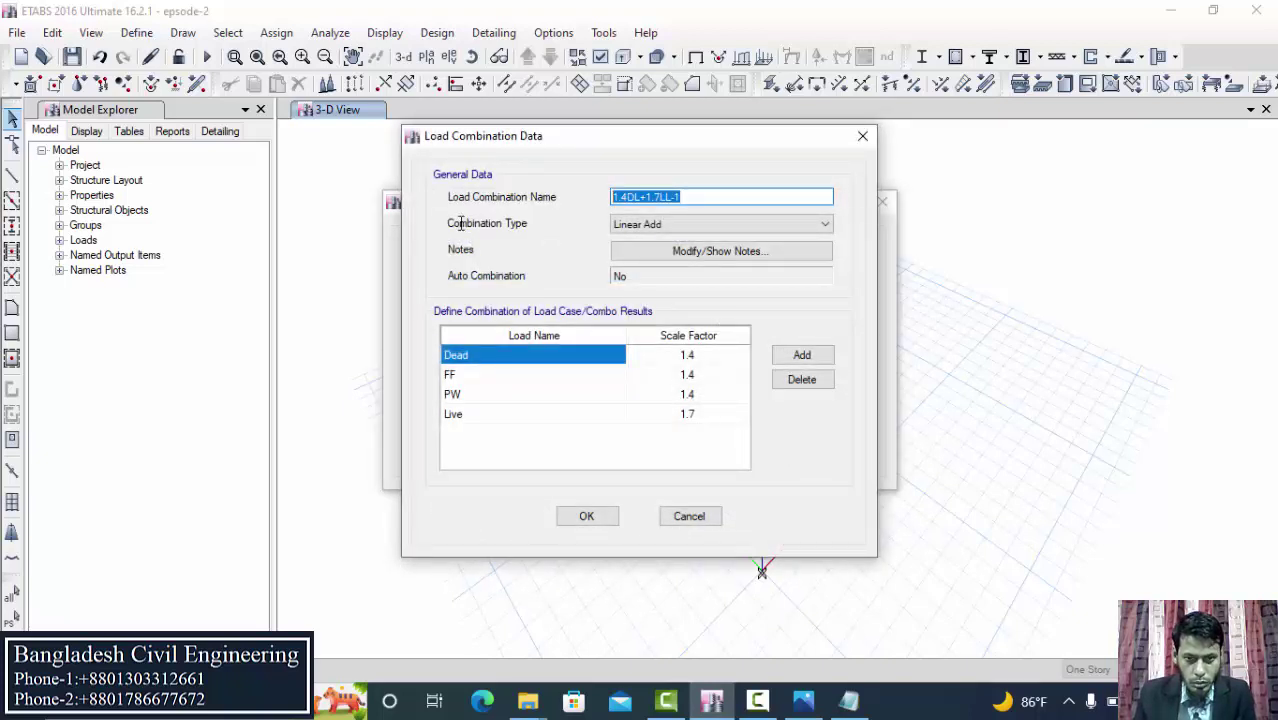
key("ctrl+v")
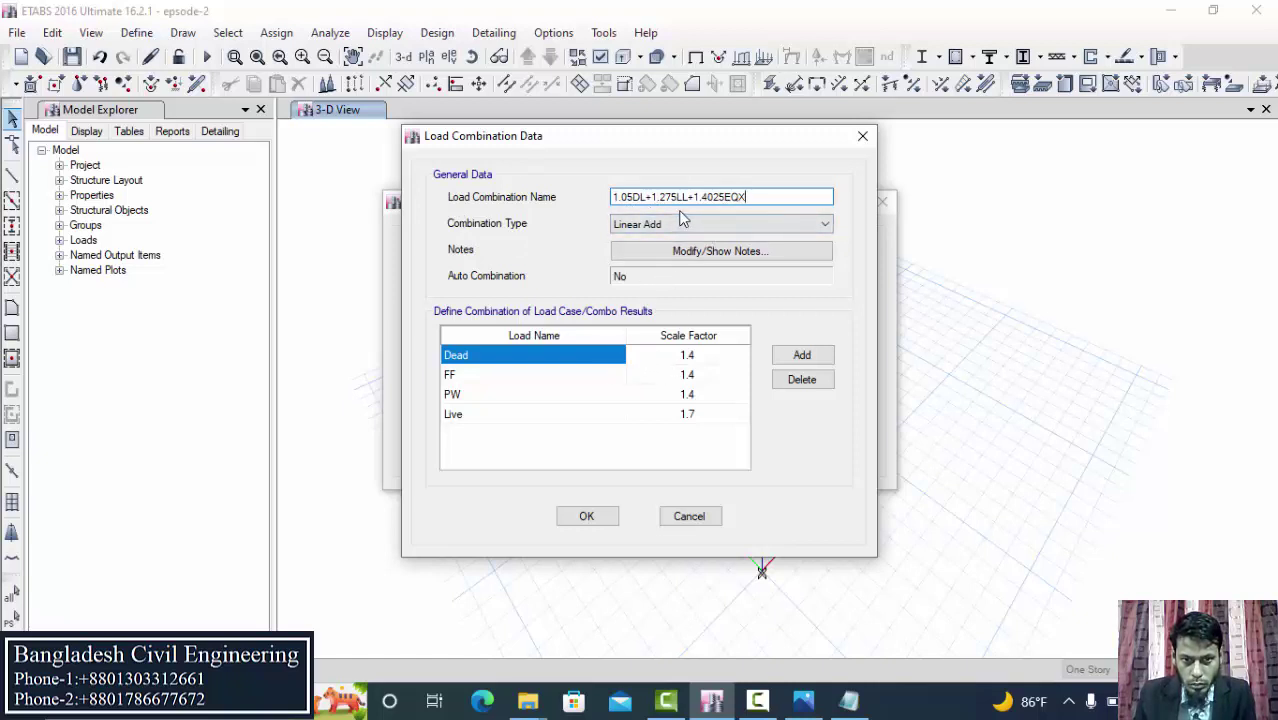
- Set the scale factors of the Dead, FF and PW load cases to 1.05
left_click(515, 418)
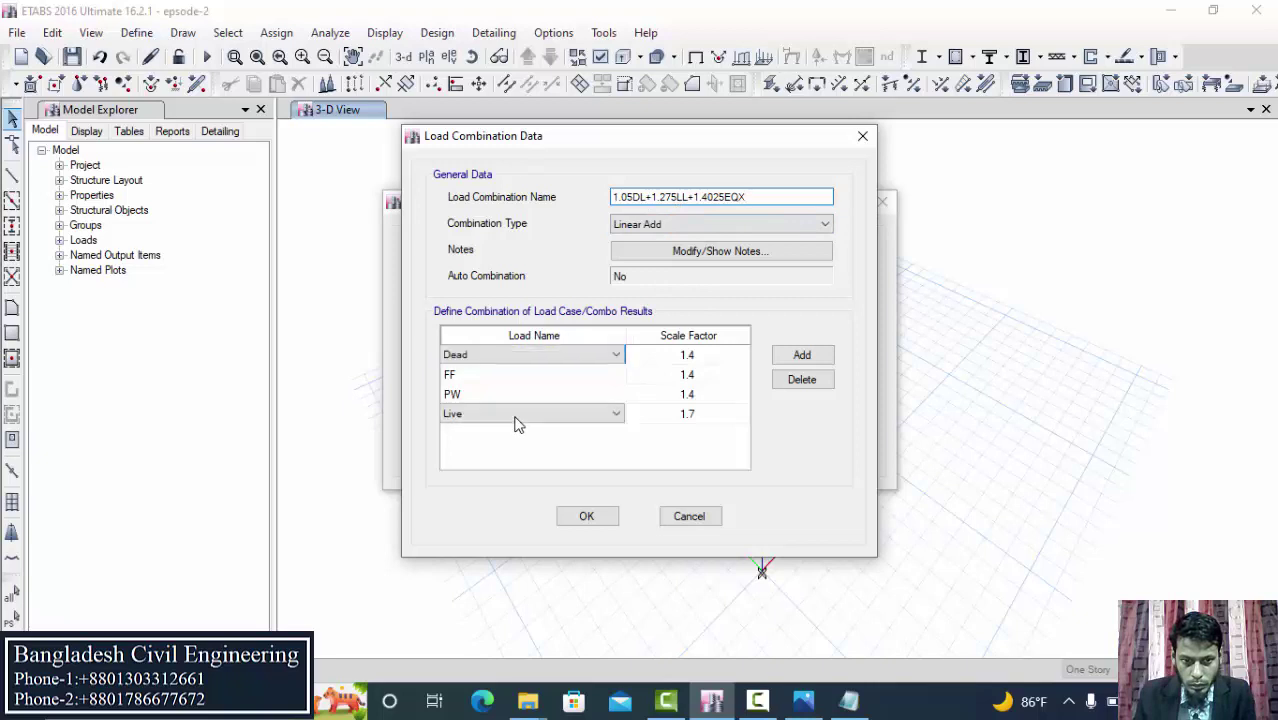
left_click(692, 359)
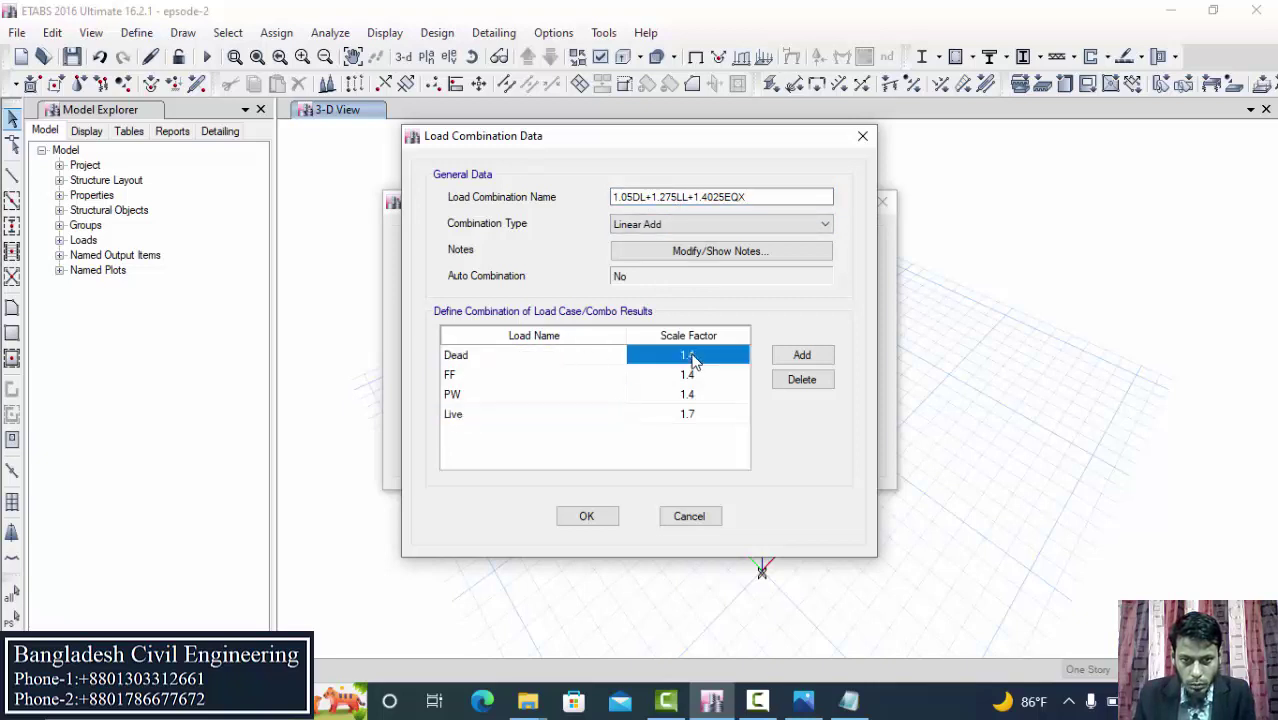
type("1")
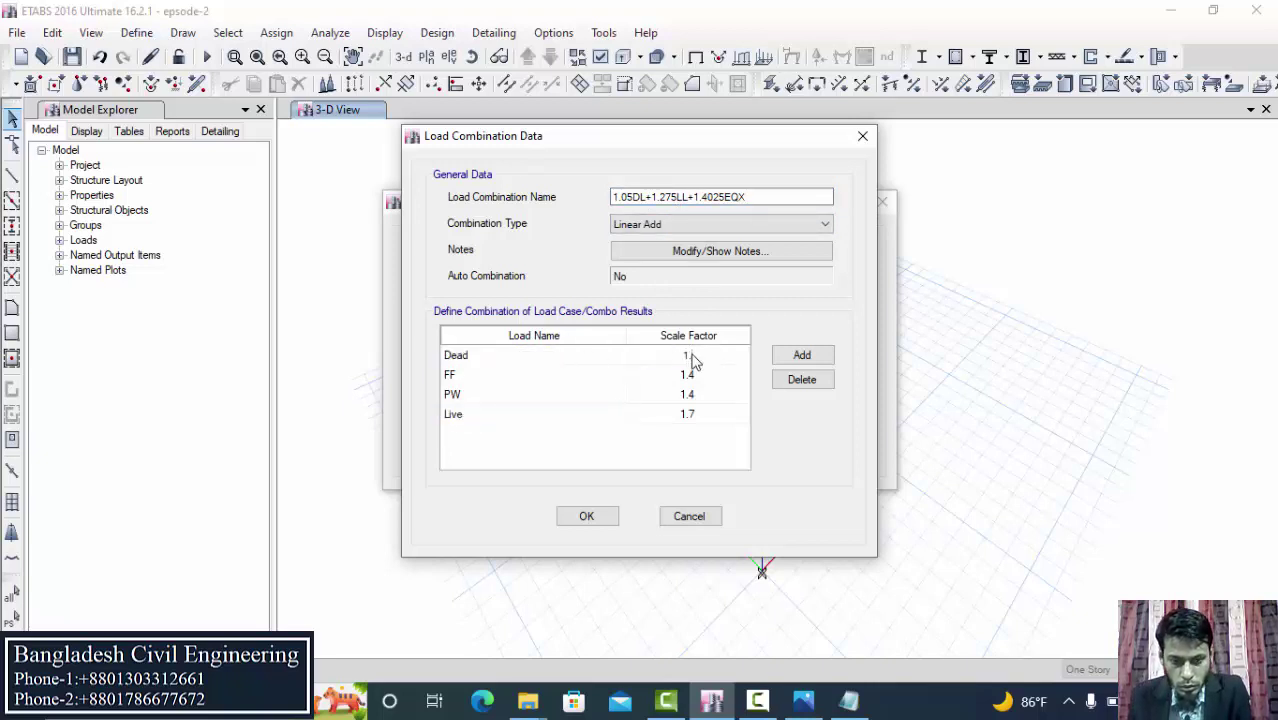
type(".05")
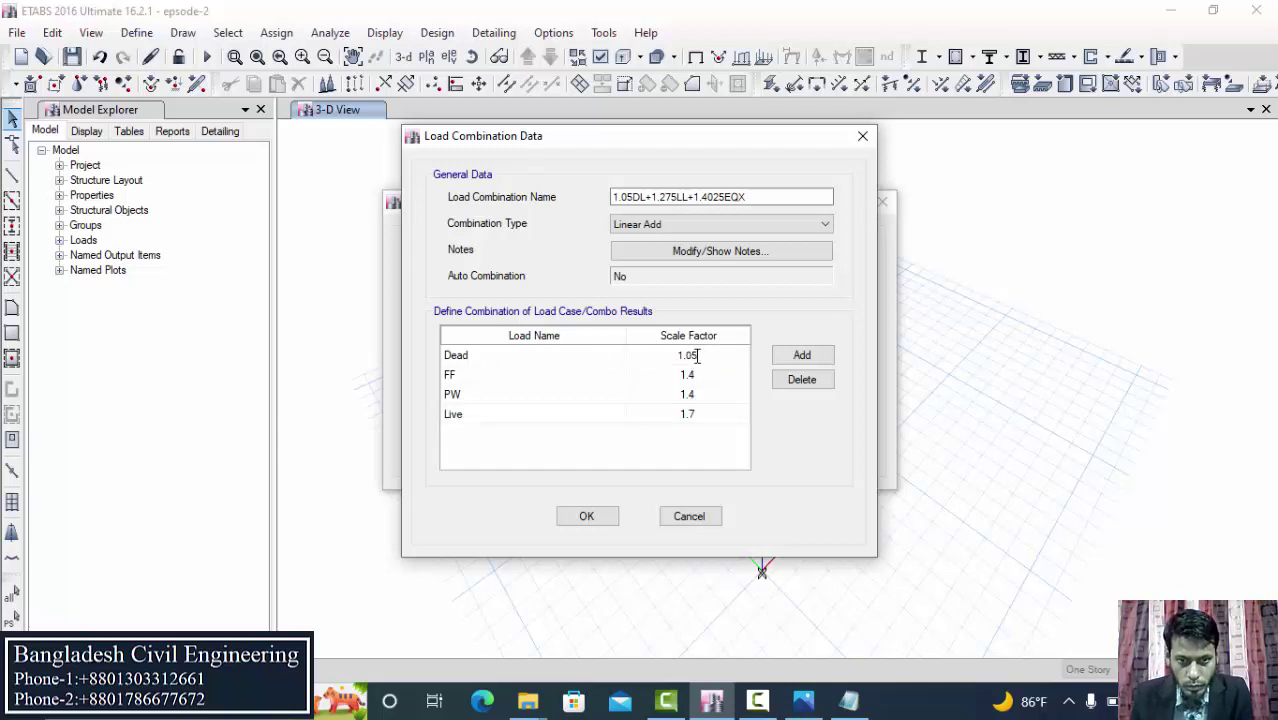
left_click(706, 380)
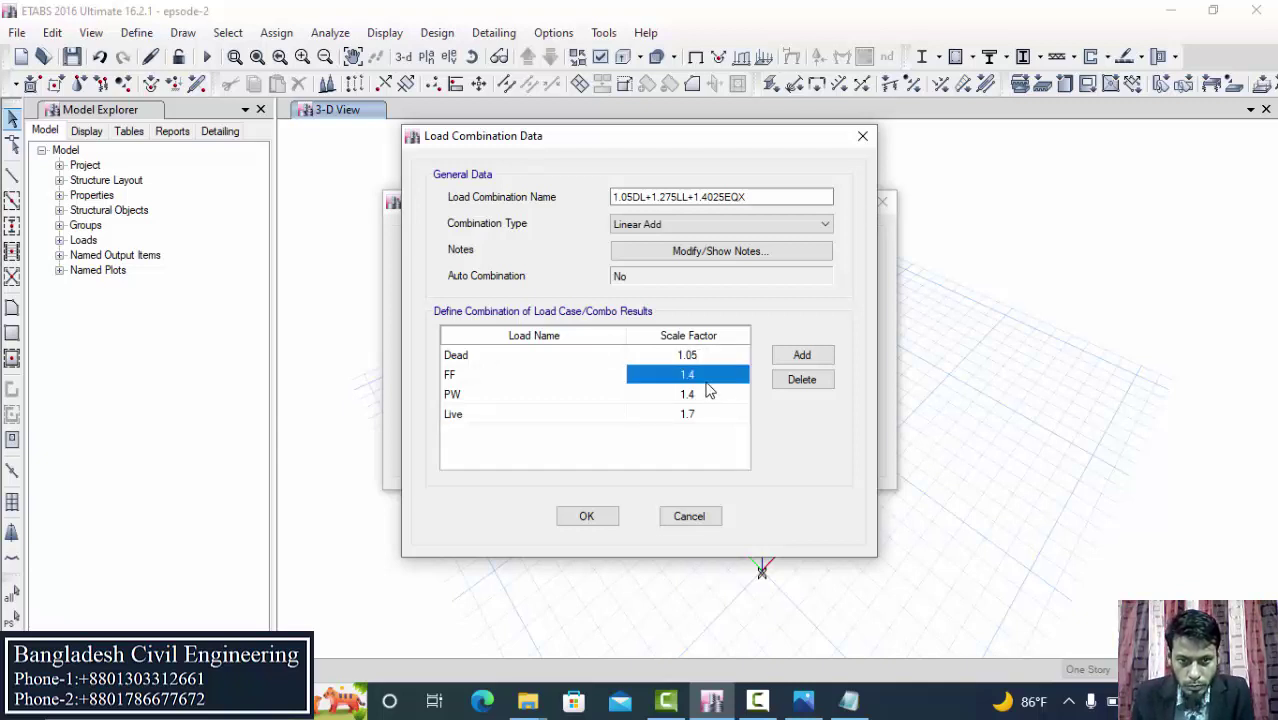
type("1")
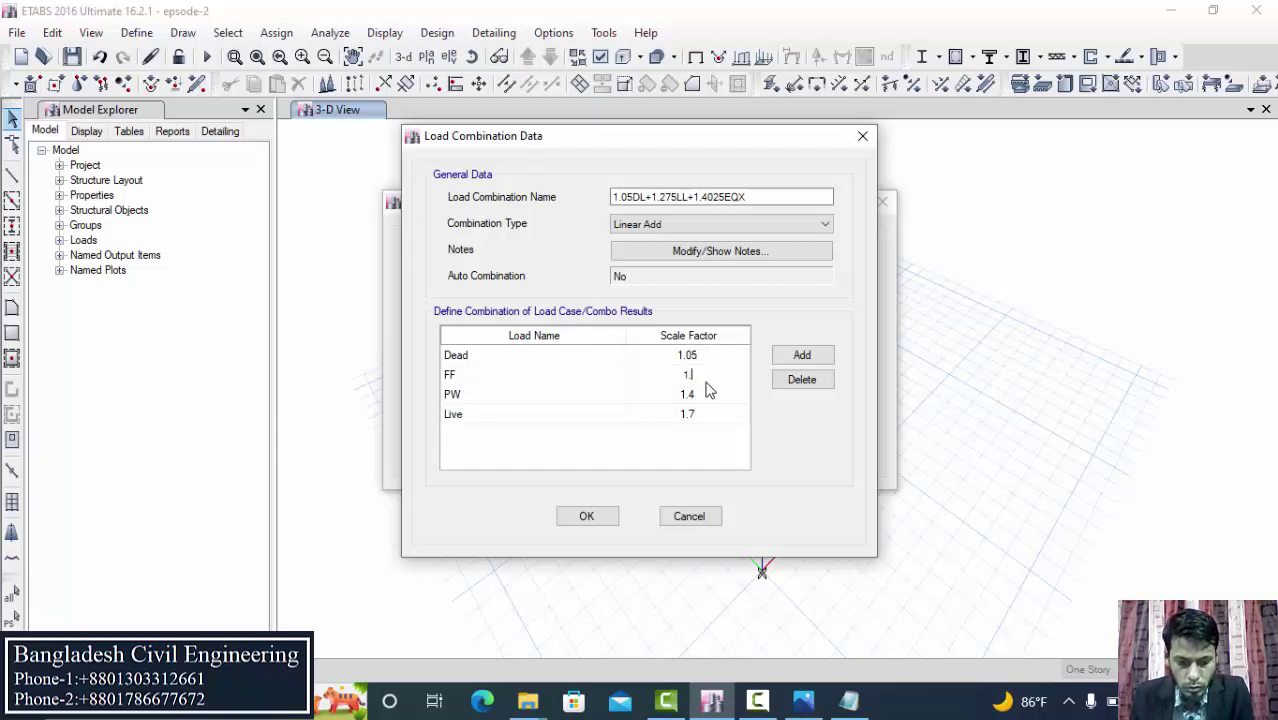
left_click(707, 393)
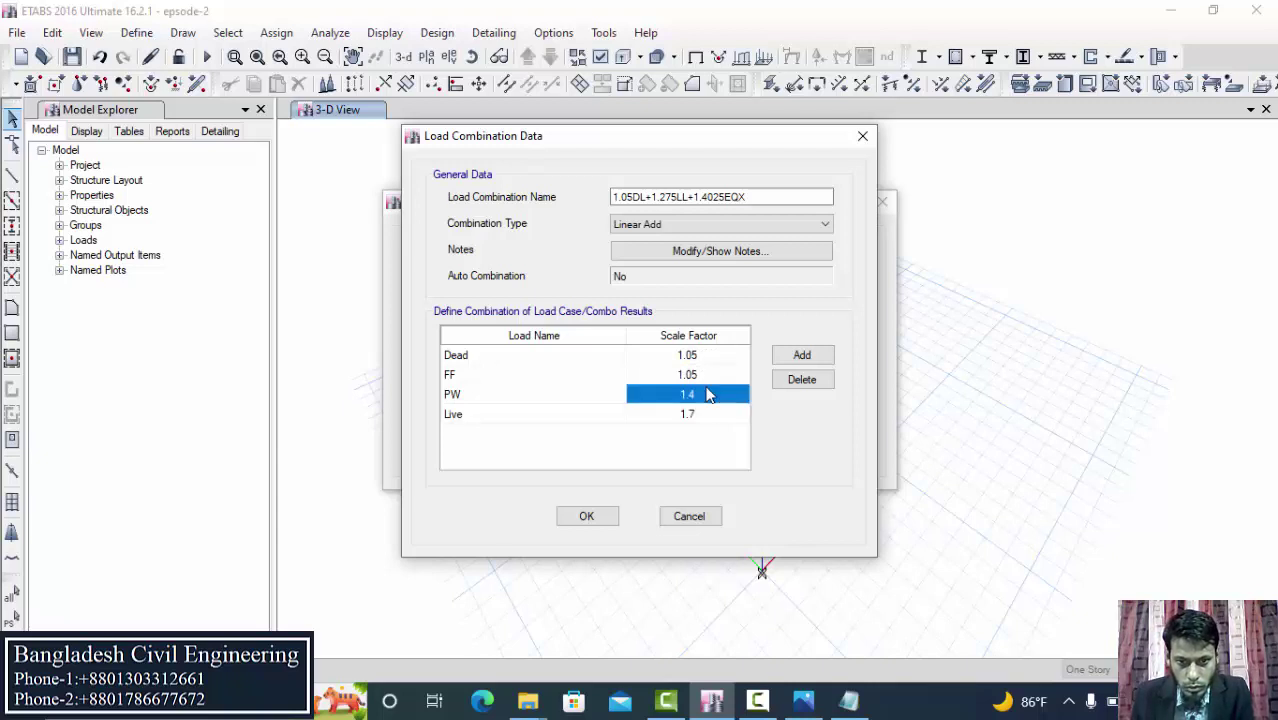
type("1")
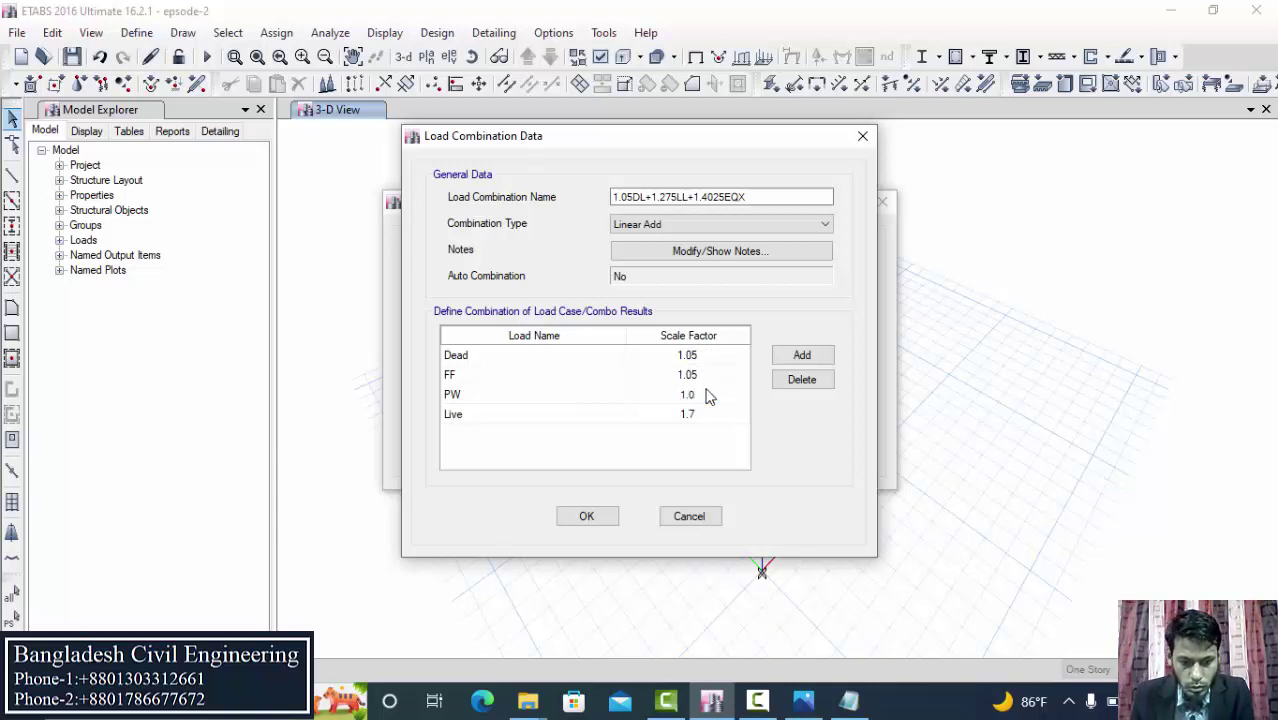
- Set the Live load's scale factor to 1.275 in the 1.05DL+1.275LL+1.4025EQX combination
left_click(713, 417)
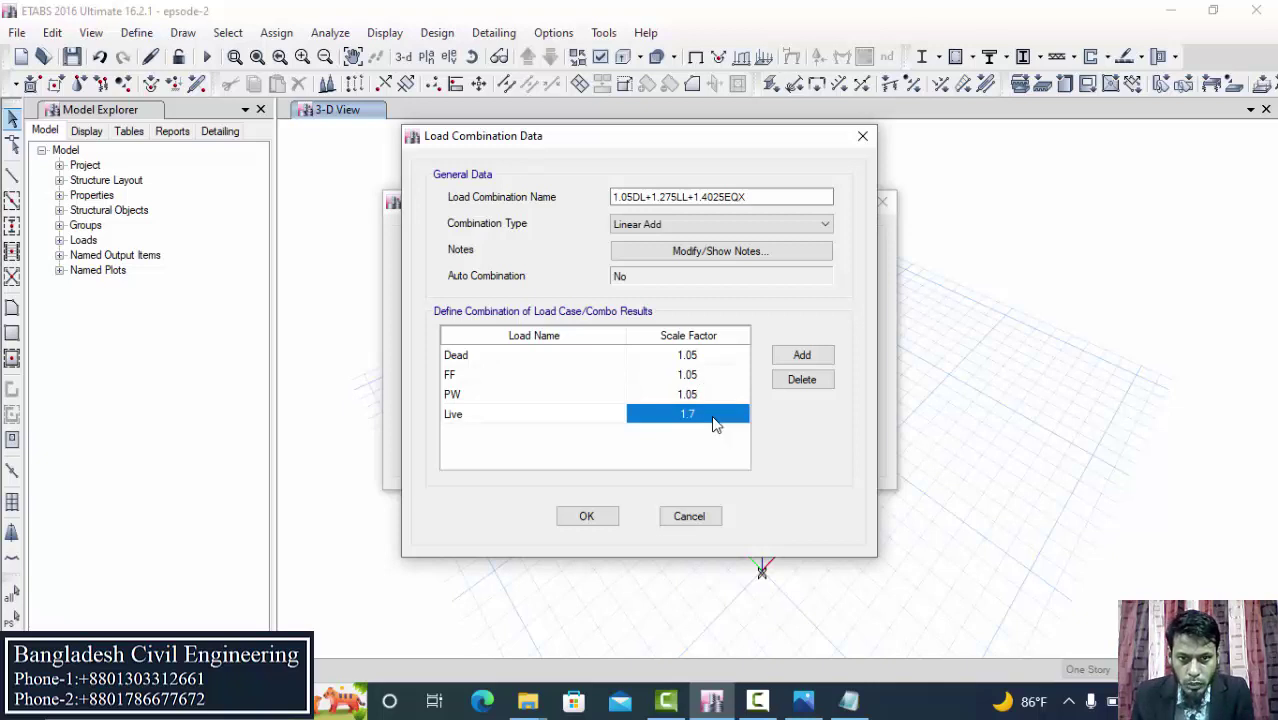
type("1.2")
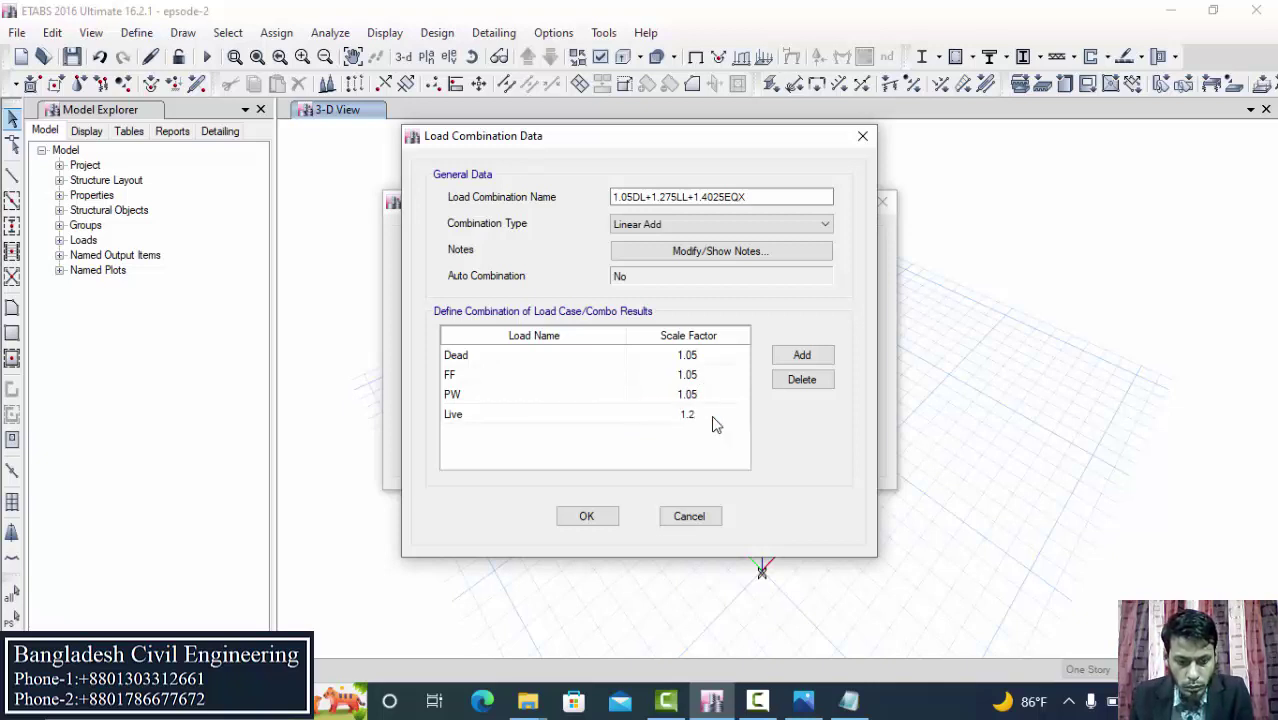
type("75")
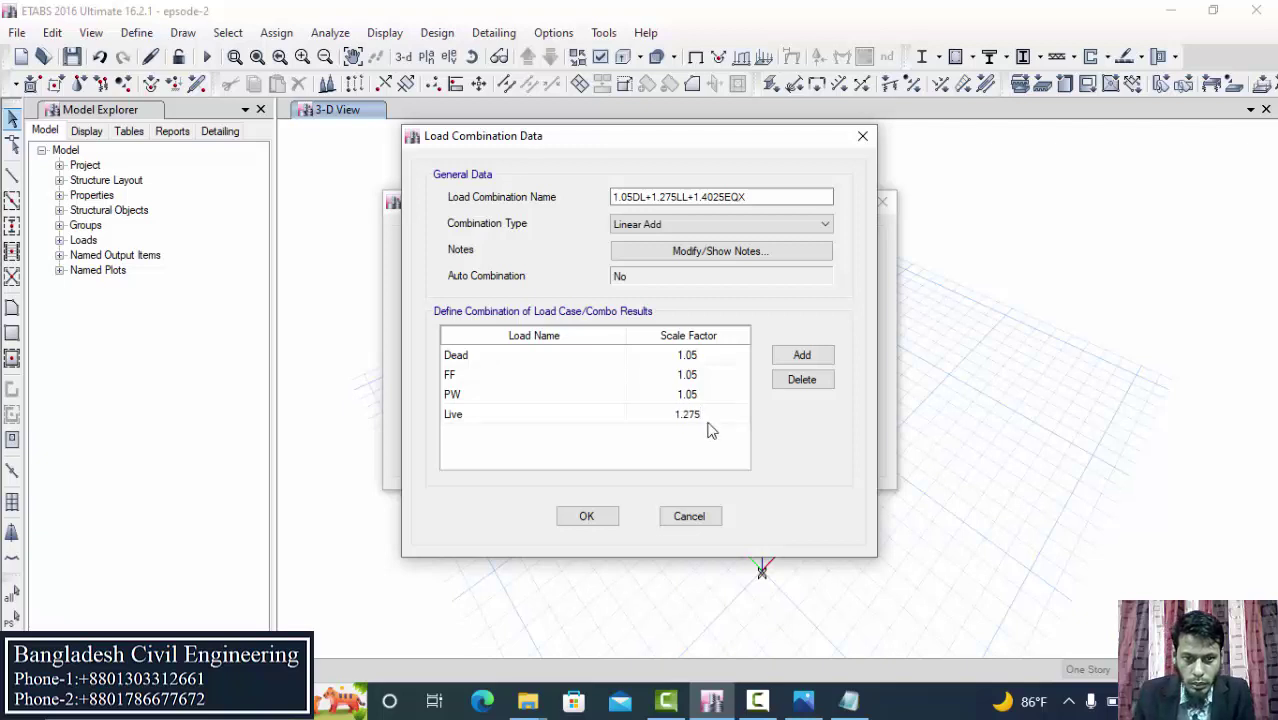
- Add the EQX load case with a scale factor of 1.4025 and save the combination
left_click(802, 355)
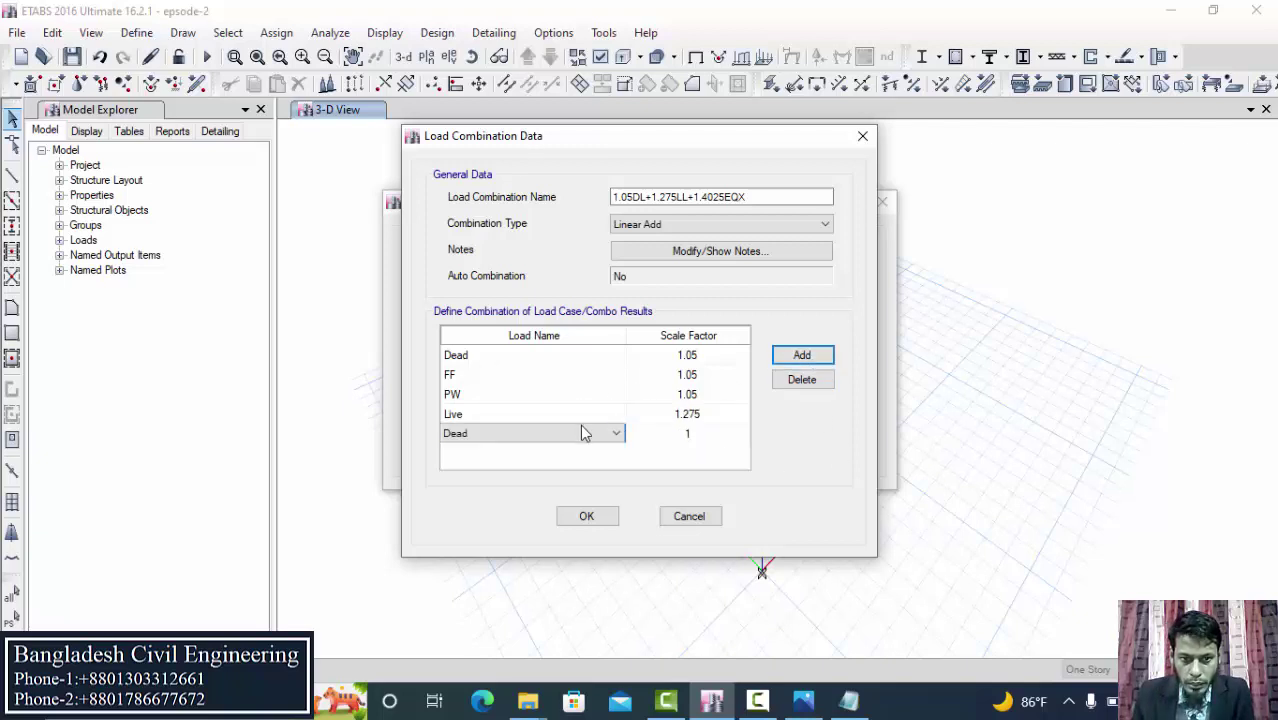
left_click(614, 444)
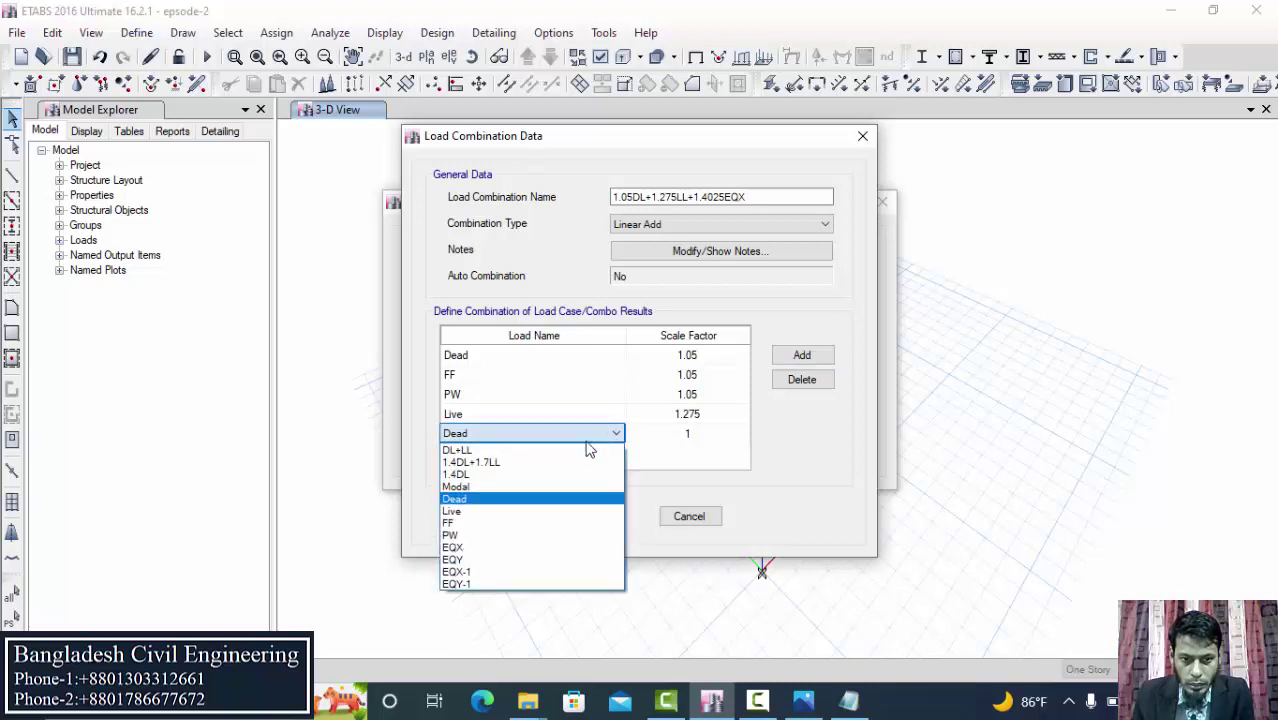
left_click(480, 558)
left_click(702, 436)
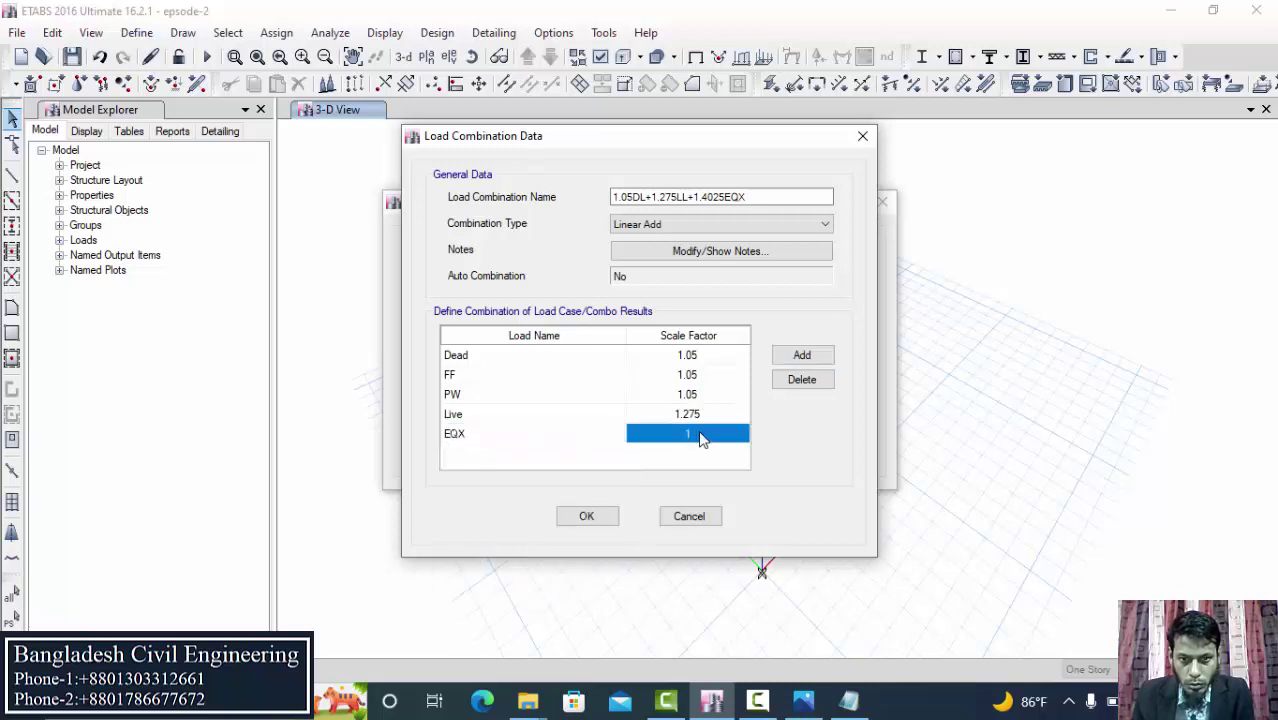
left_click(702, 438)
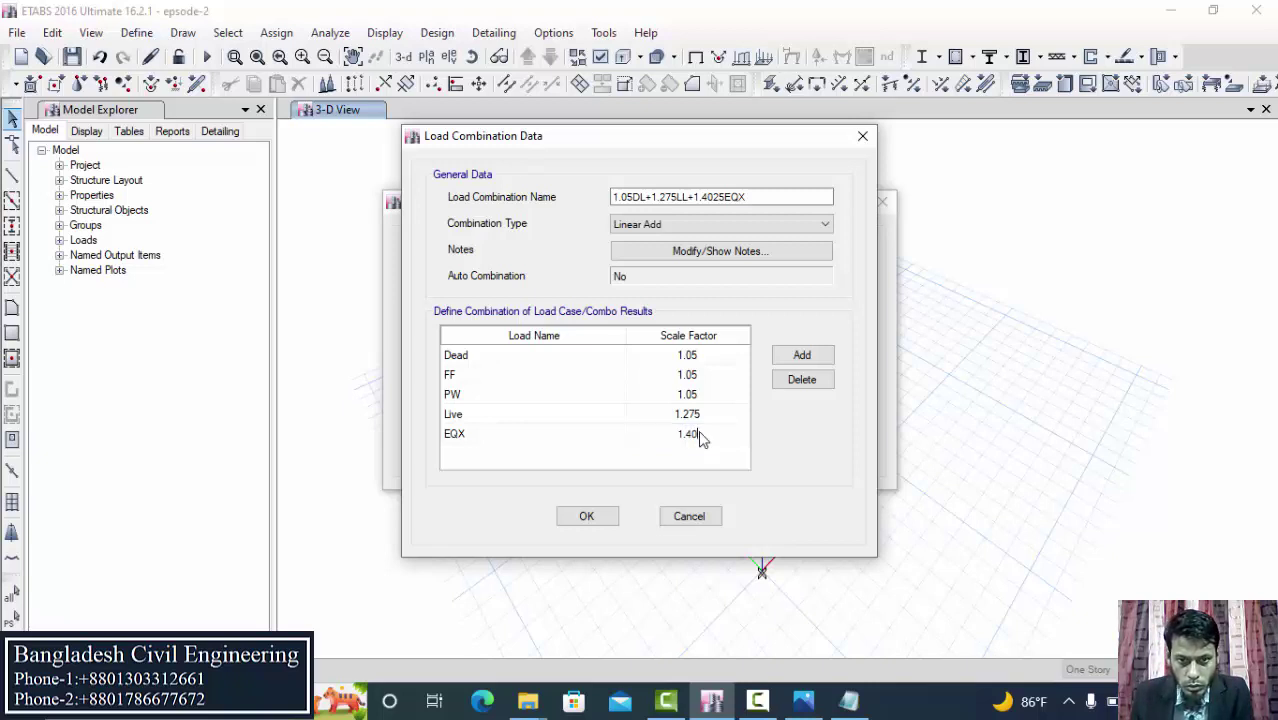
type(".4025")
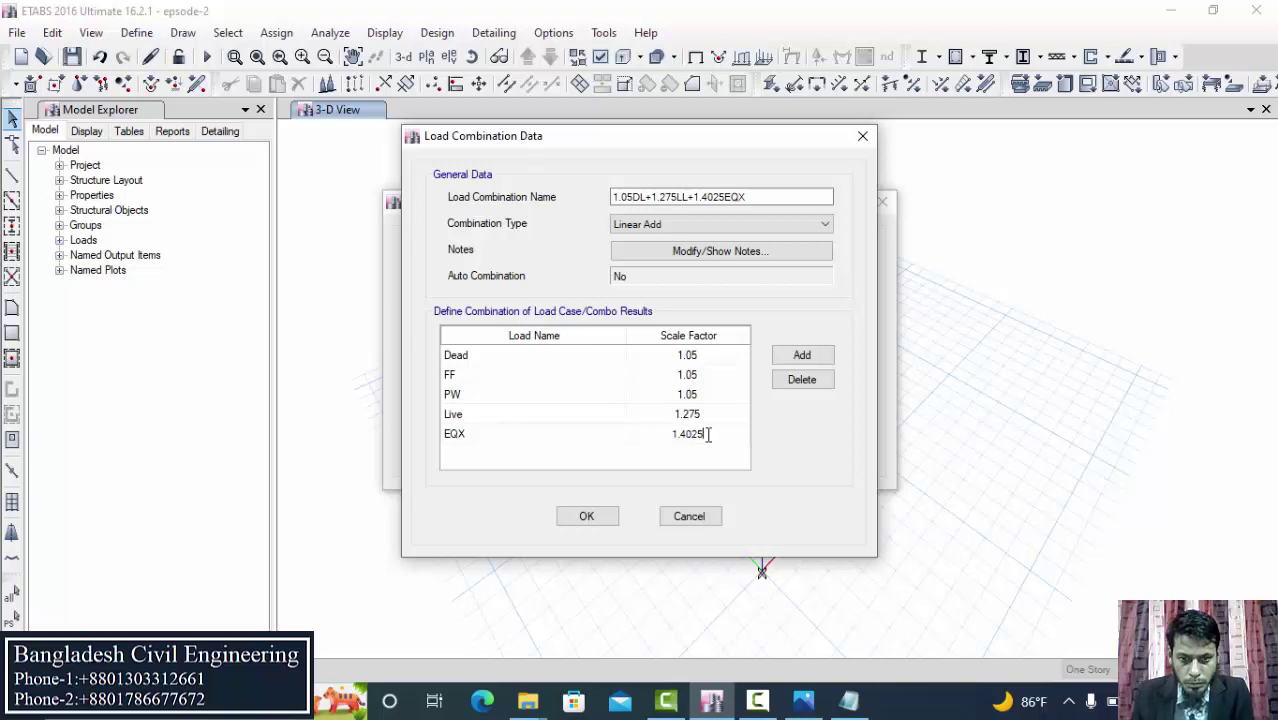
left_click(586, 516)
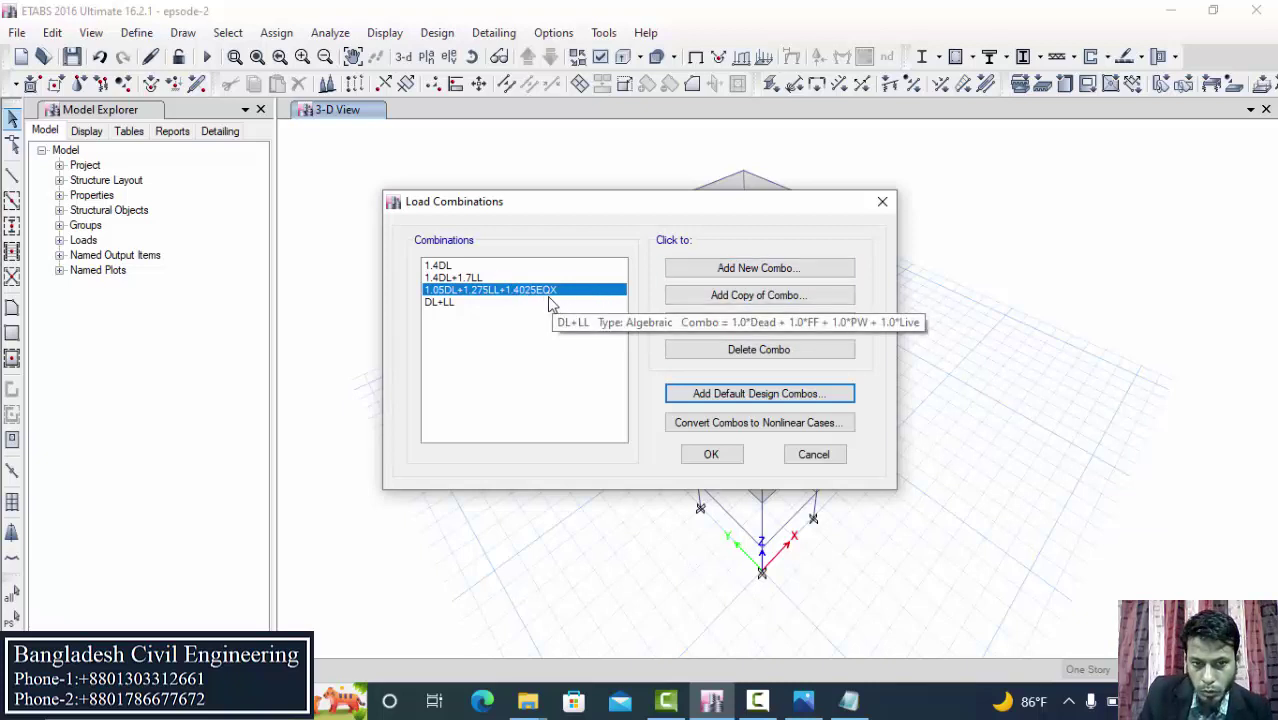
- Copy the 1.05DL+1.275LL+1.4025EQX combination as 1.05DL+1.275LL-1.4025EQX, set its EQX scale factor to -1.4025 and save it
left_click(755, 295)
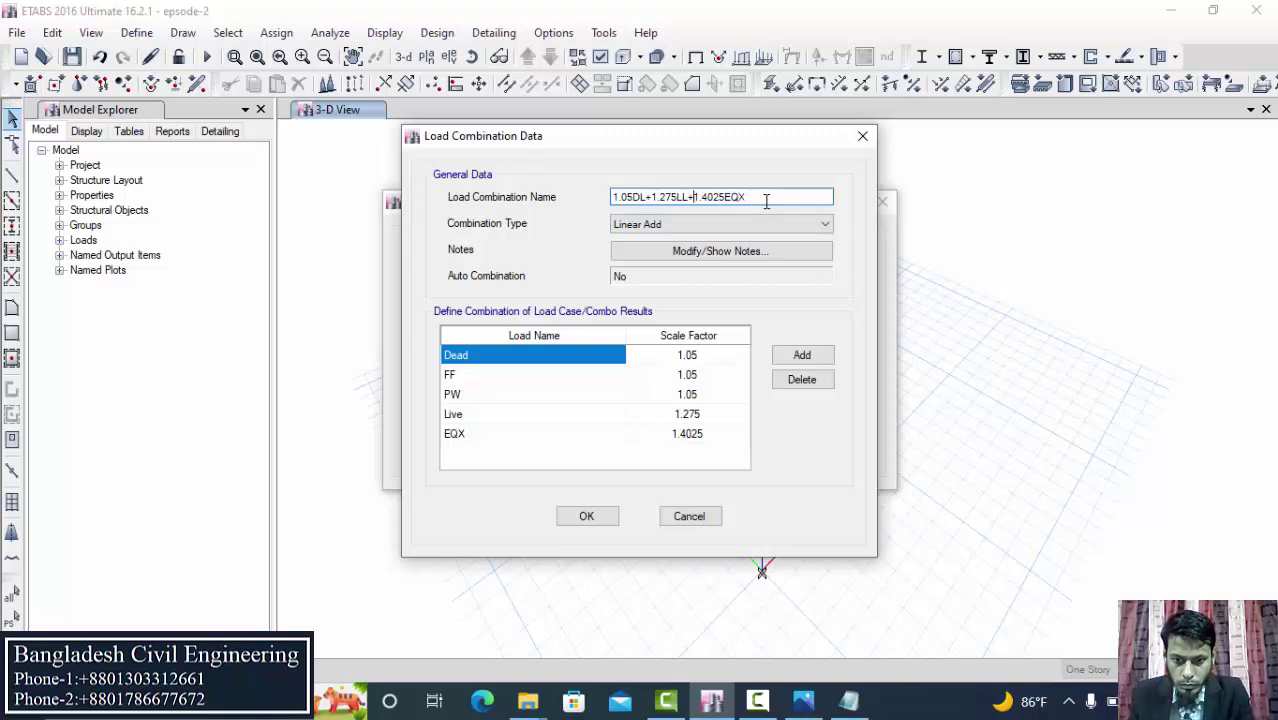
key("BackSpace")
type("-")
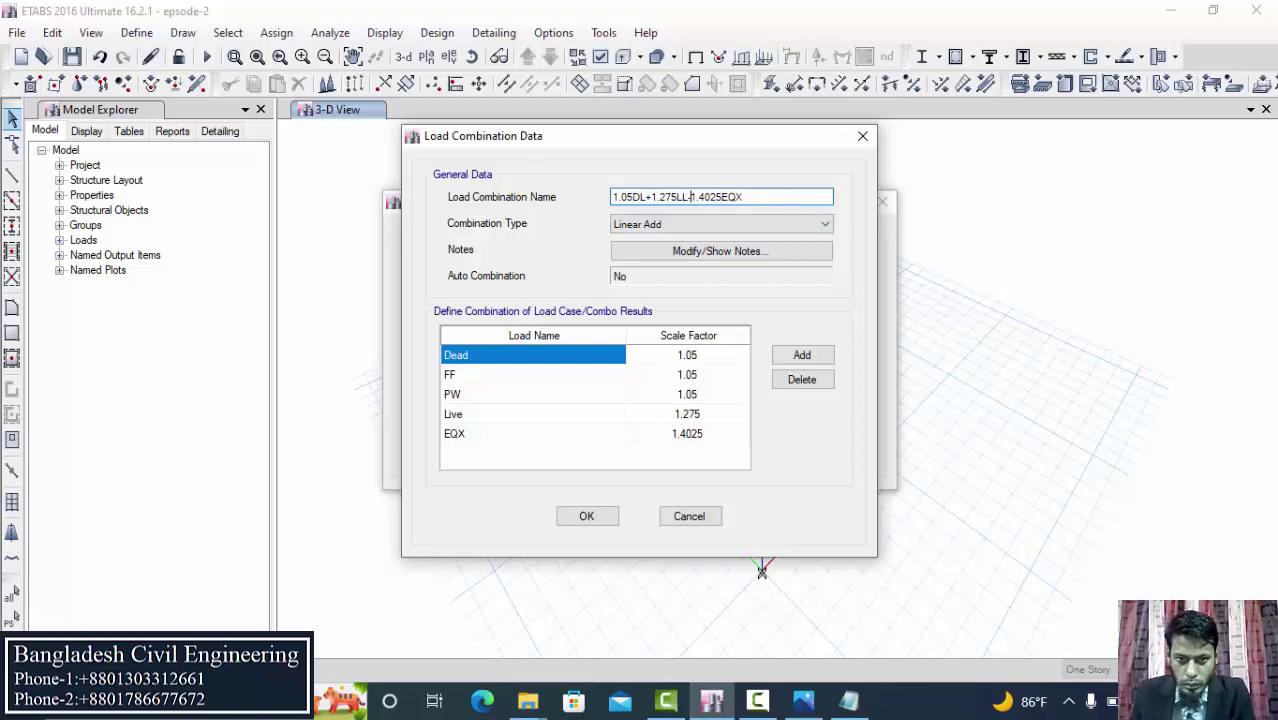
left_click(656, 441)
left_click(655, 436)
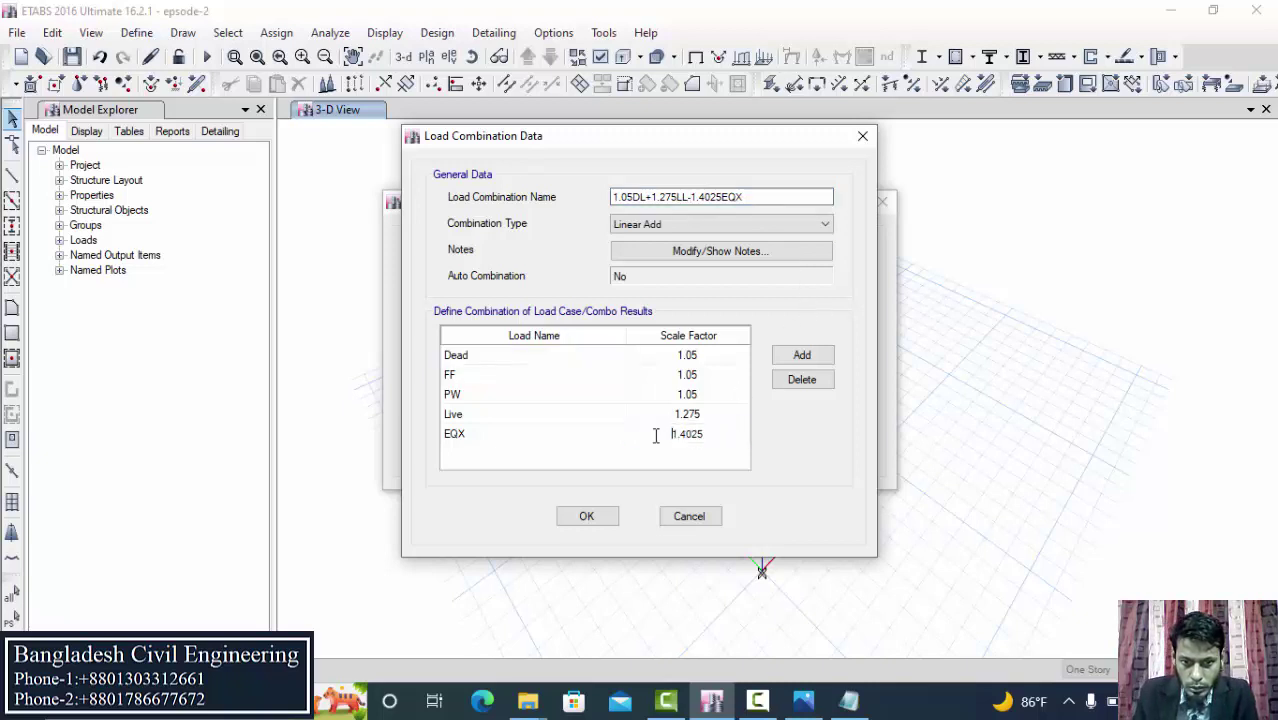
type("-")
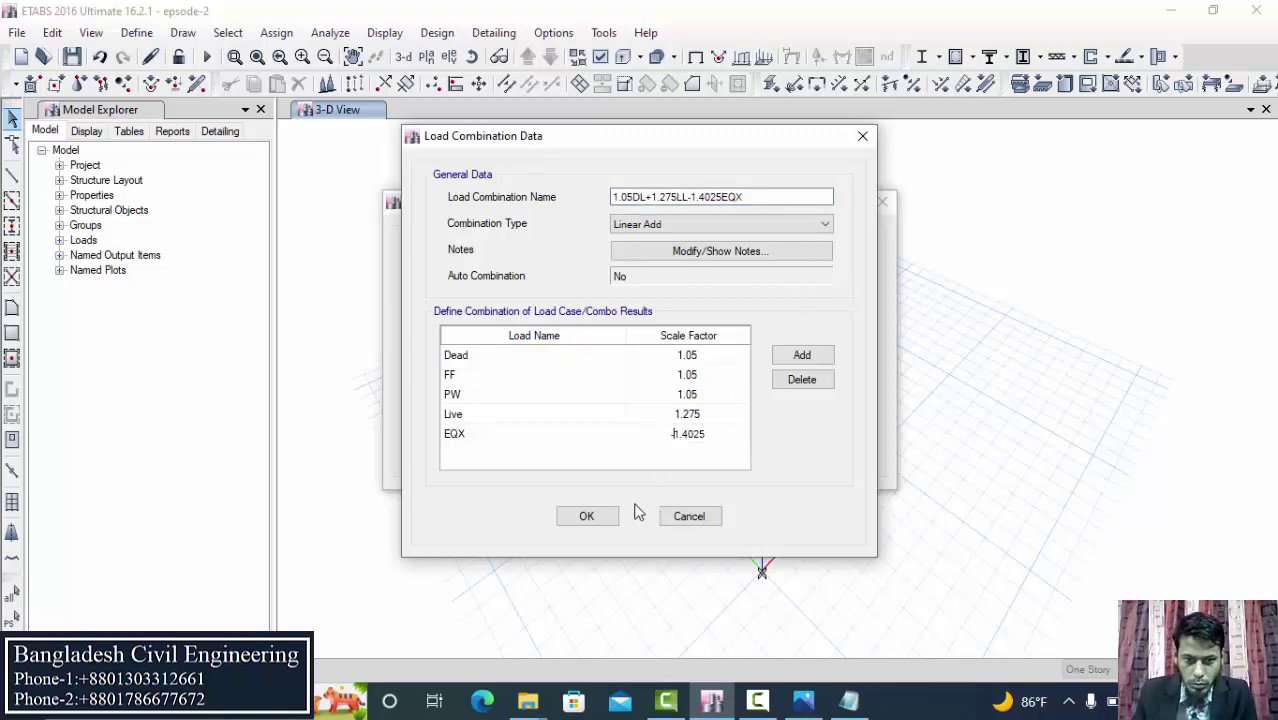
left_click(590, 516)
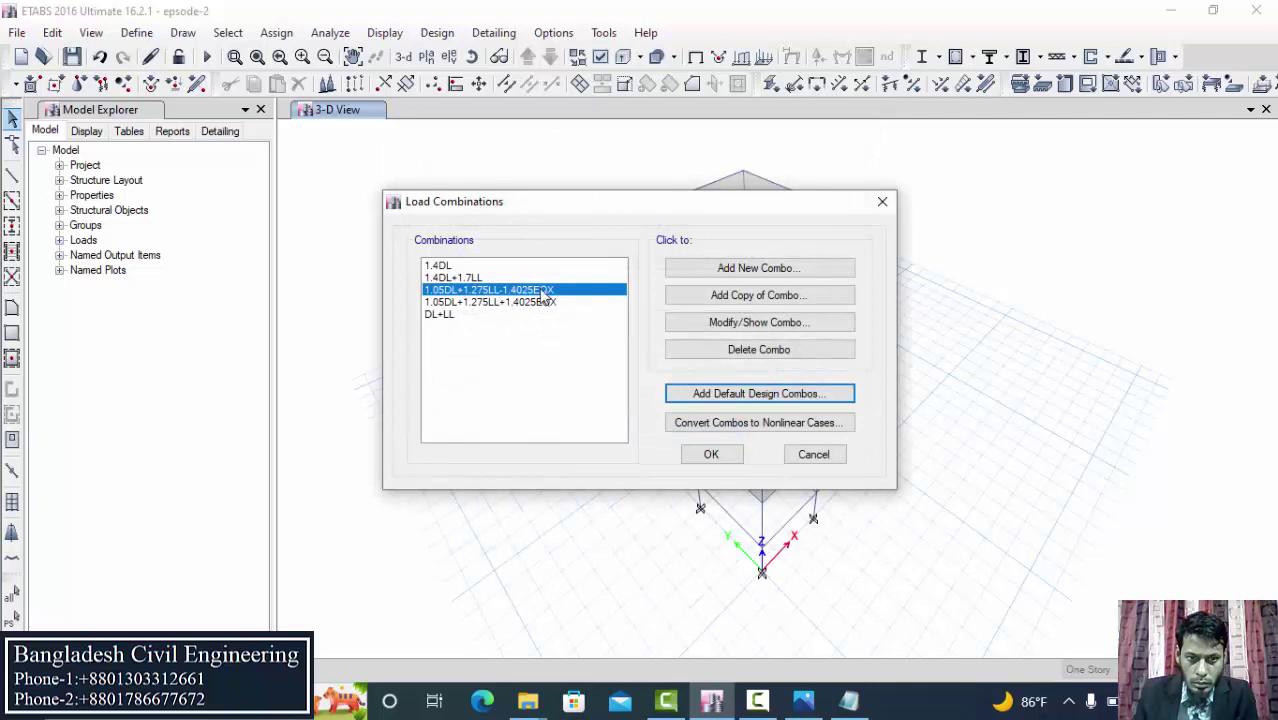
- Copy the 1.05DL+1.275LL+1.4025EQX combination as 1.05DL+1.275LL+1.4025EQY, replace its EQX load case with EQY and save it
left_click(497, 303)
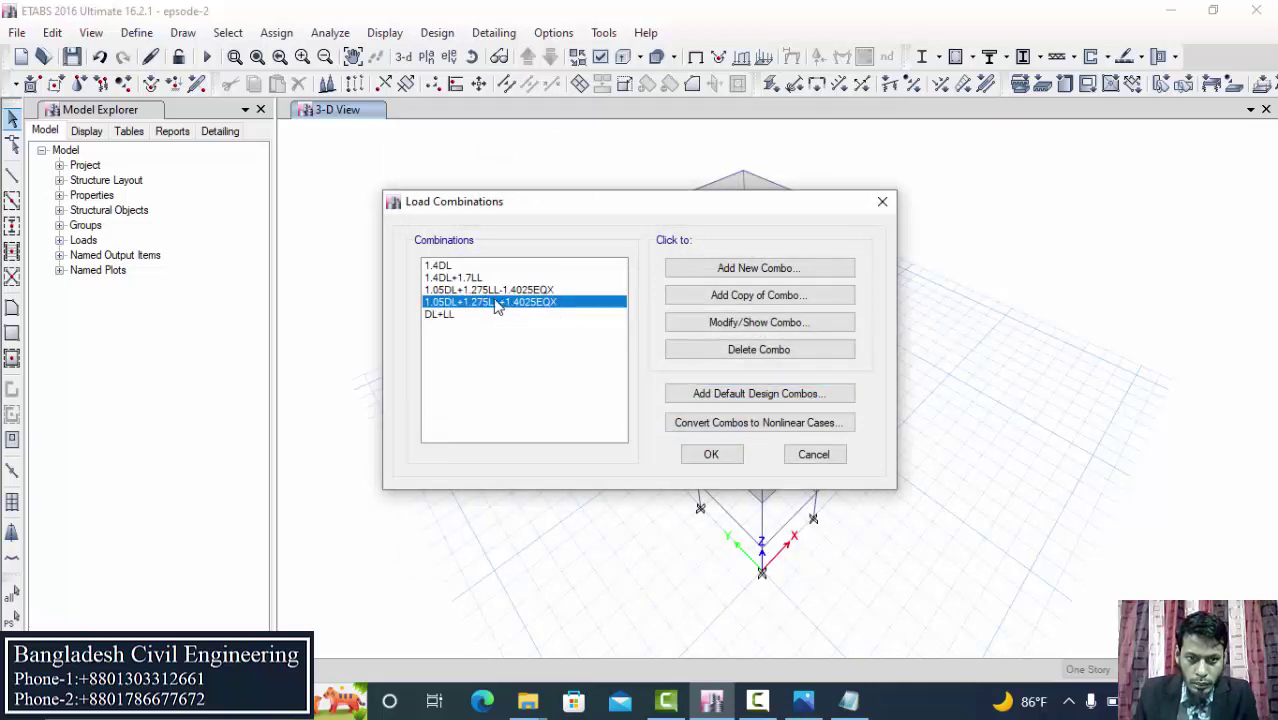
left_click(491, 302, "ctrl")
left_click(491, 296)
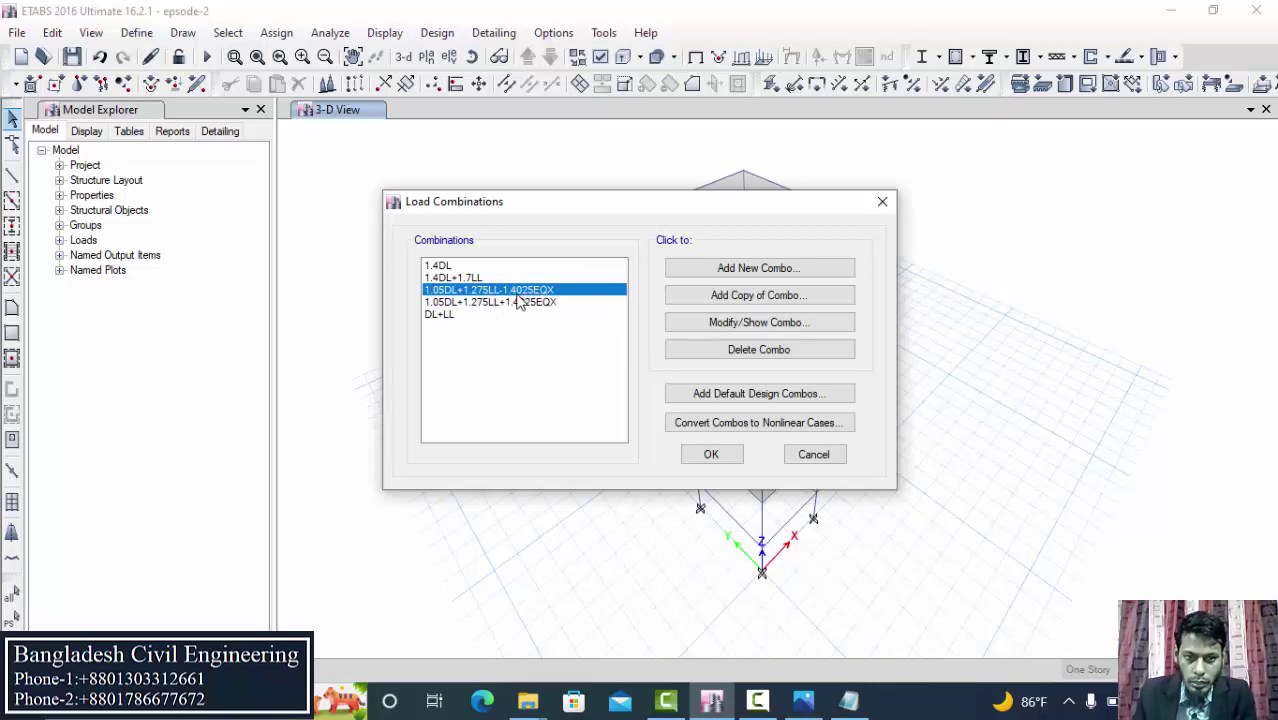
left_click(519, 302)
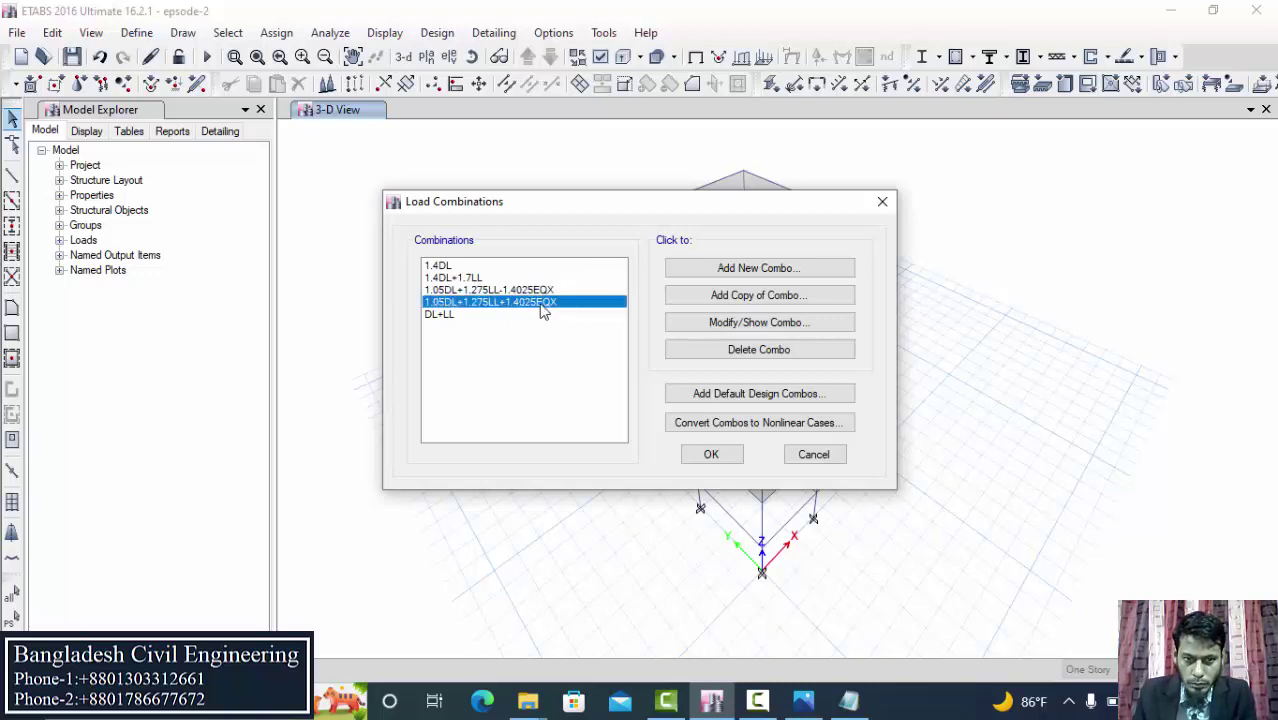
left_click(742, 296)
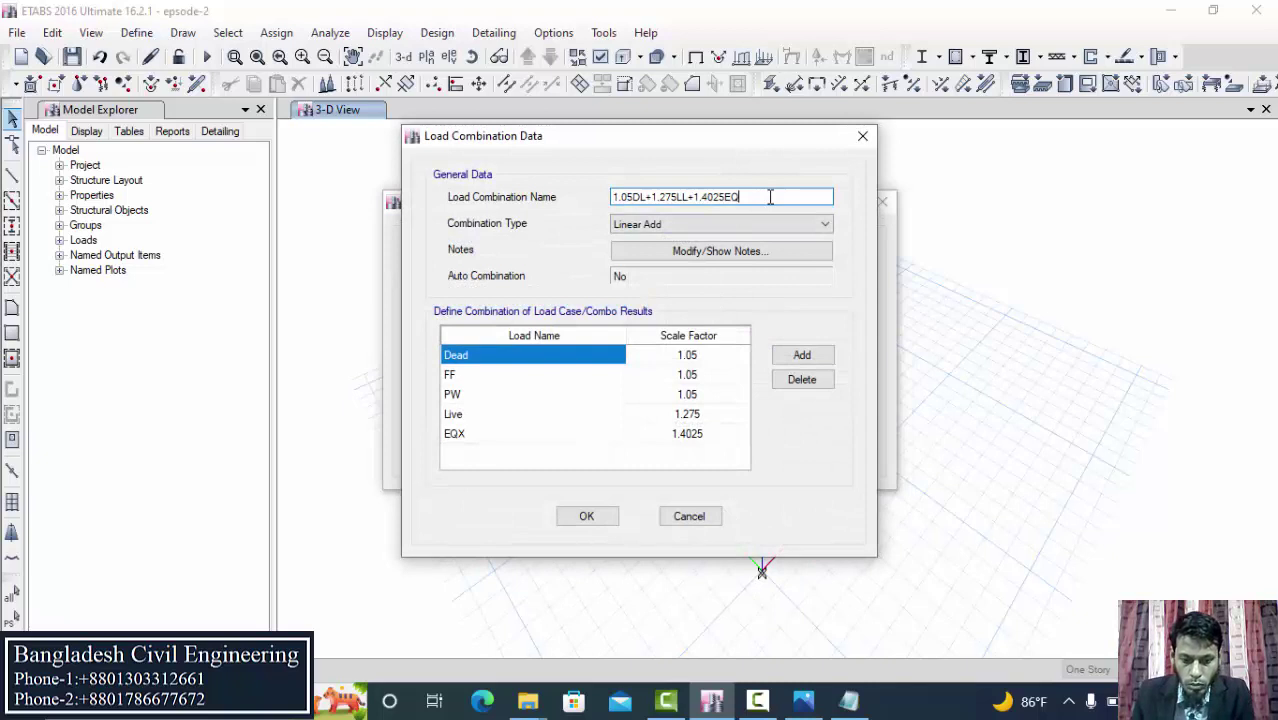
left_click(588, 434)
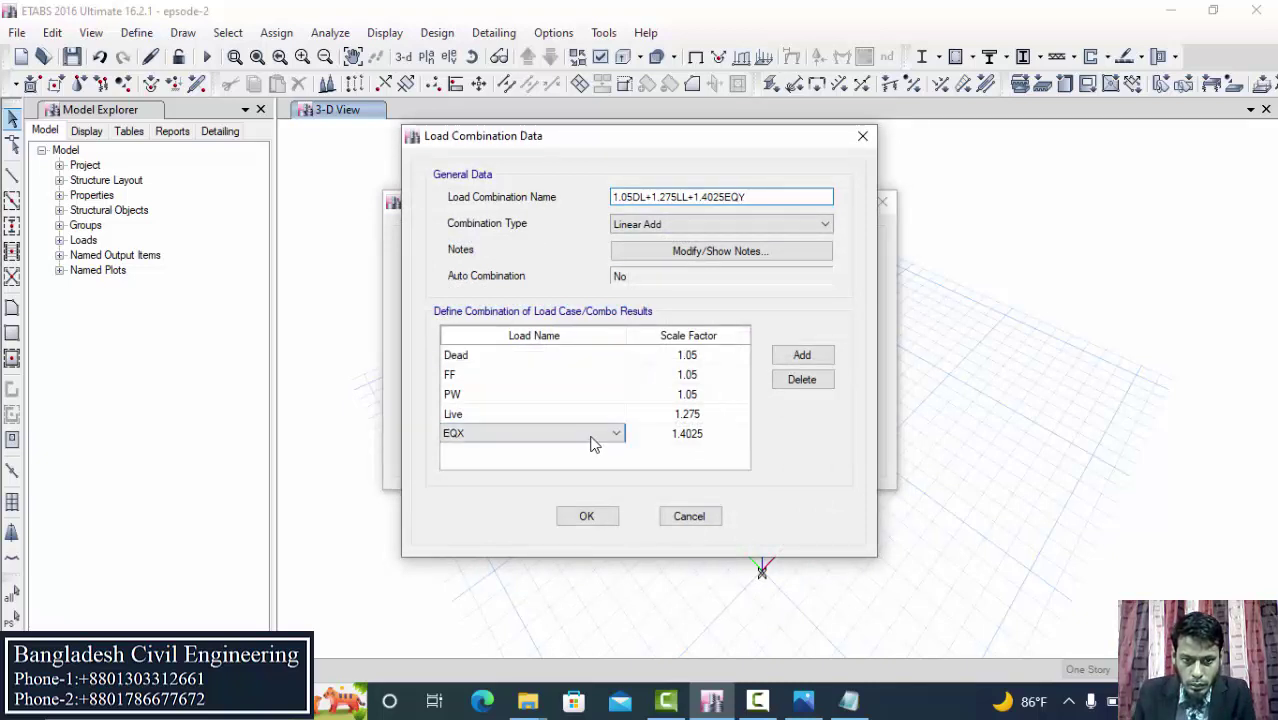
left_click(596, 436)
left_click(465, 582)
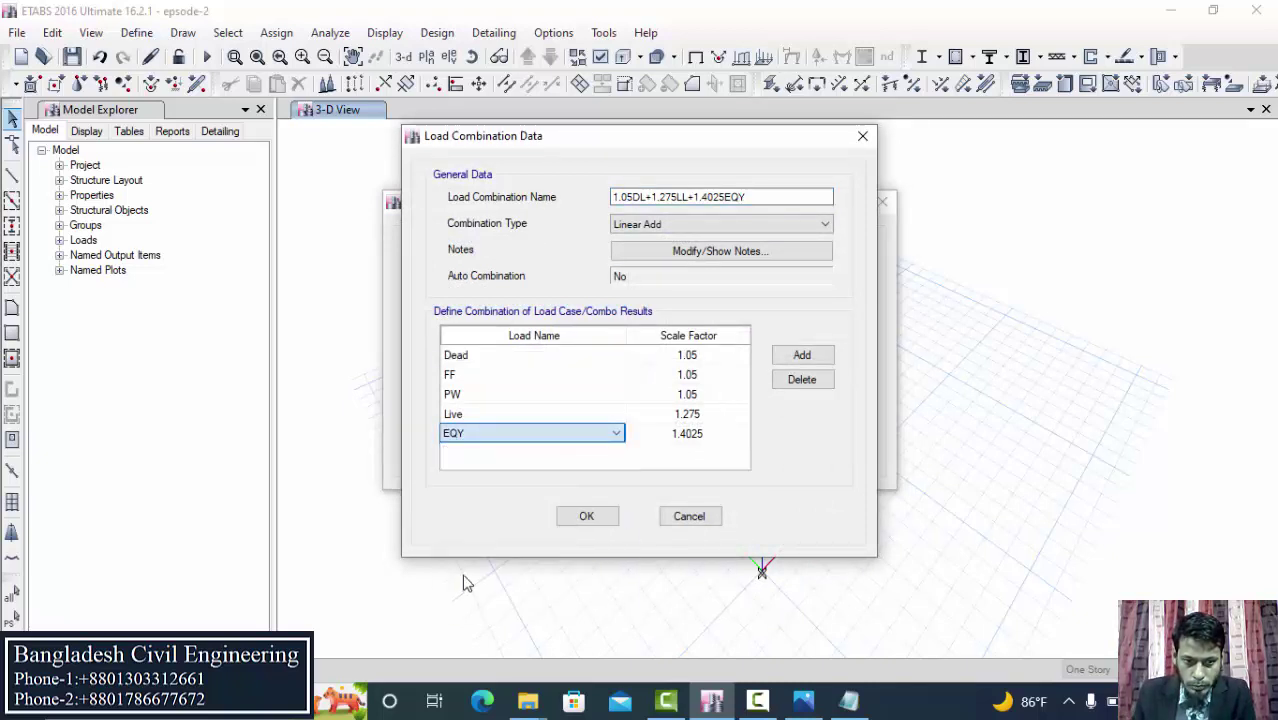
left_click(590, 520)
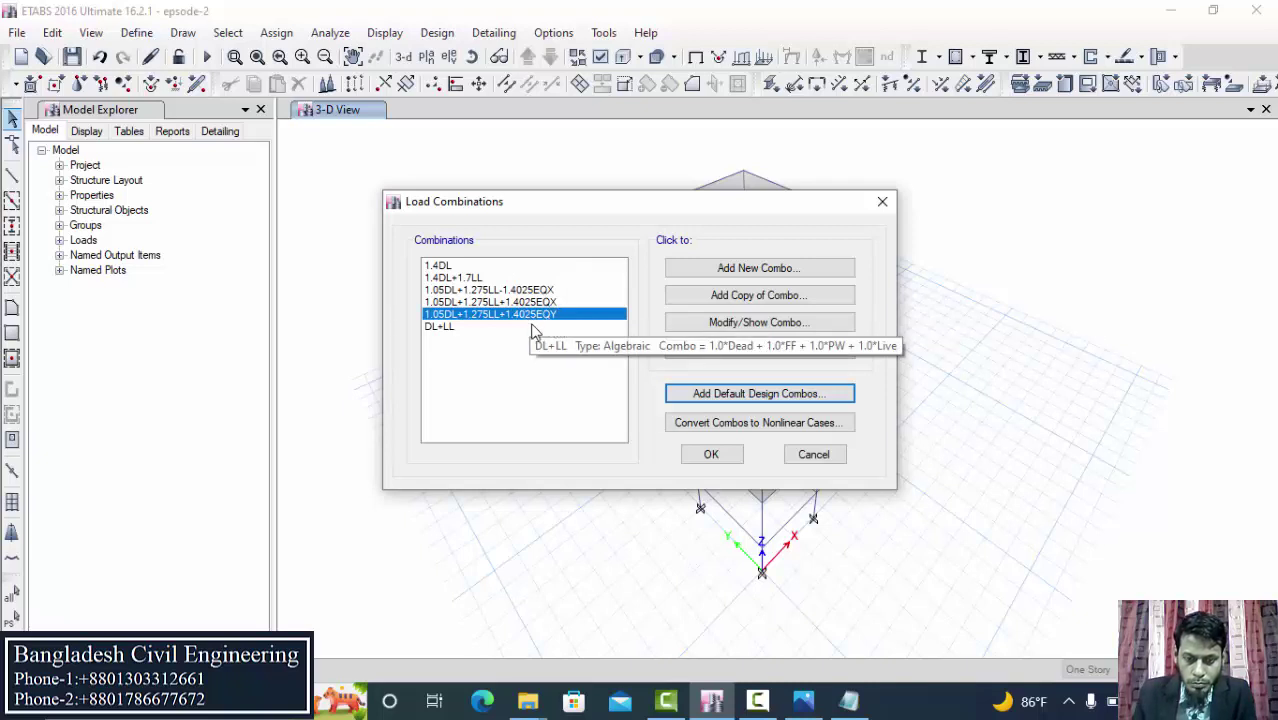
- Copy the 1.05DL+1.275LL+1.4025EQY combination as 1.05DL+1.275LL-1.4025EQY, set its EQY scale factor to -1.4025 and save it
left_click(734, 300)
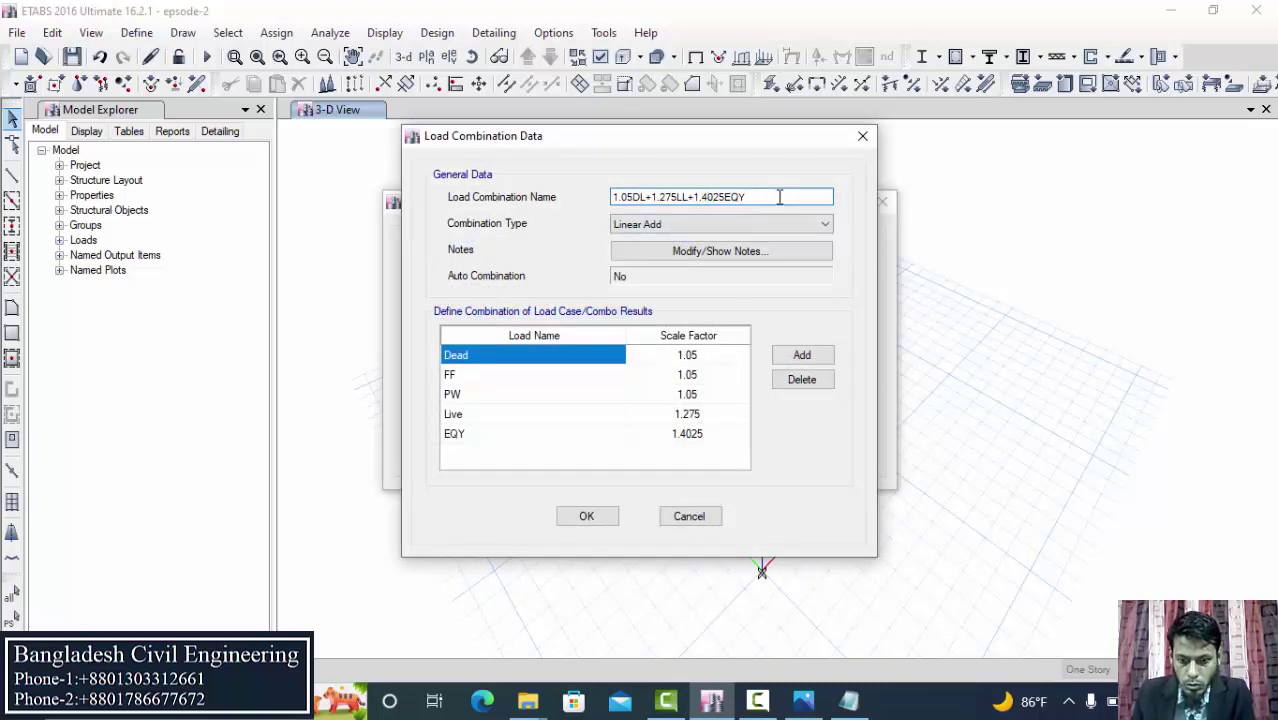
key("BackSpace")
key("BackSpace")
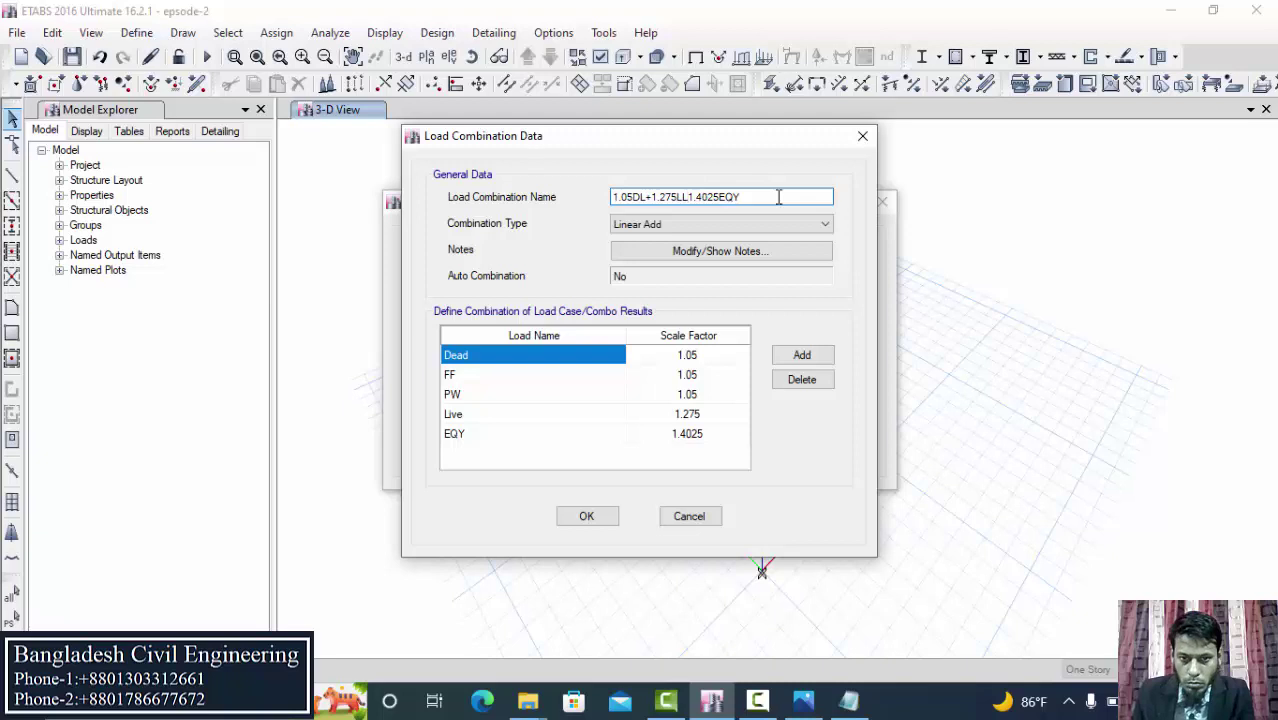
type("-")
left_click(652, 440)
left_click(652, 443)
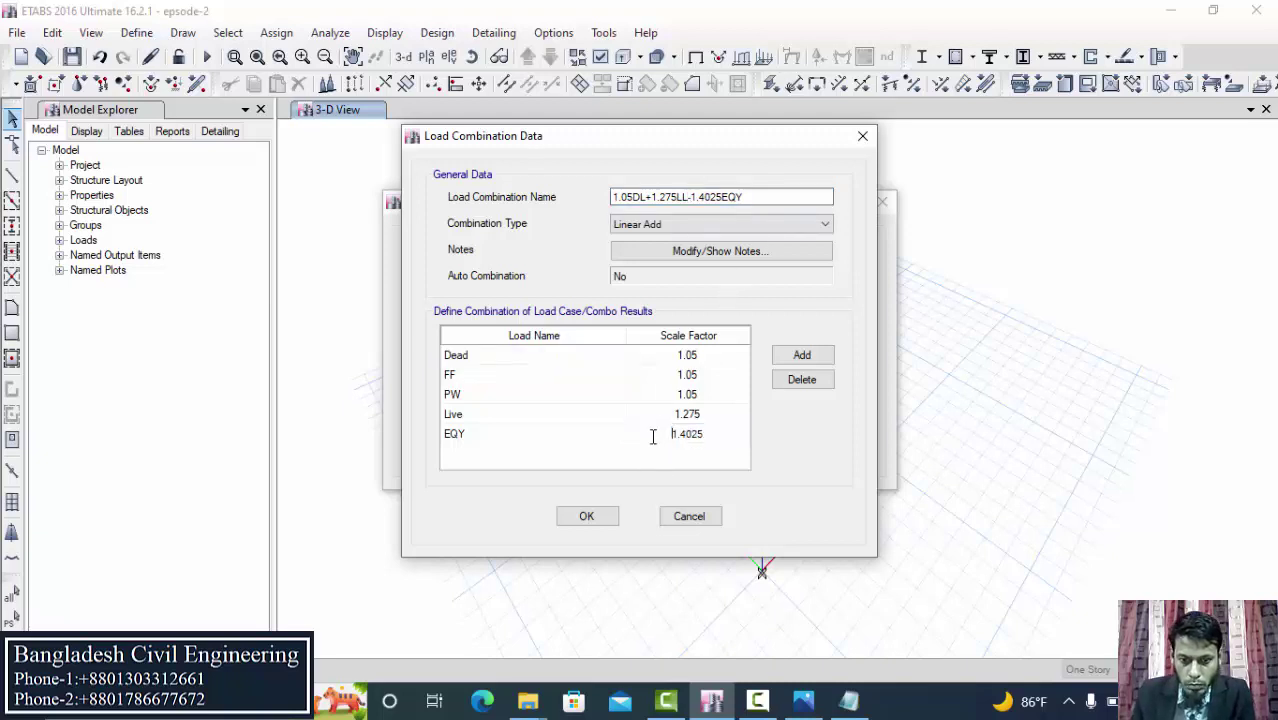
type("-")
left_click(580, 517)
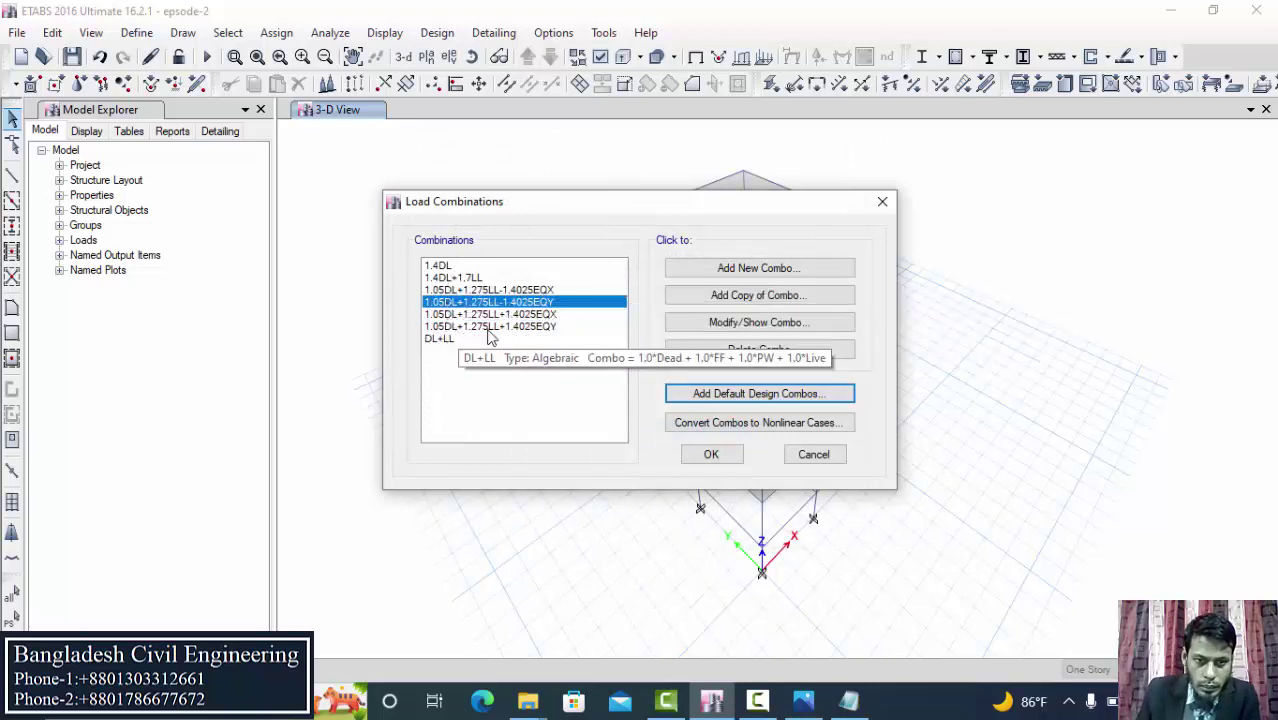
- Switch to the Load Combination file in Notepad and copy the name 1.05DL+1.4025EQX
left_click(848, 700)
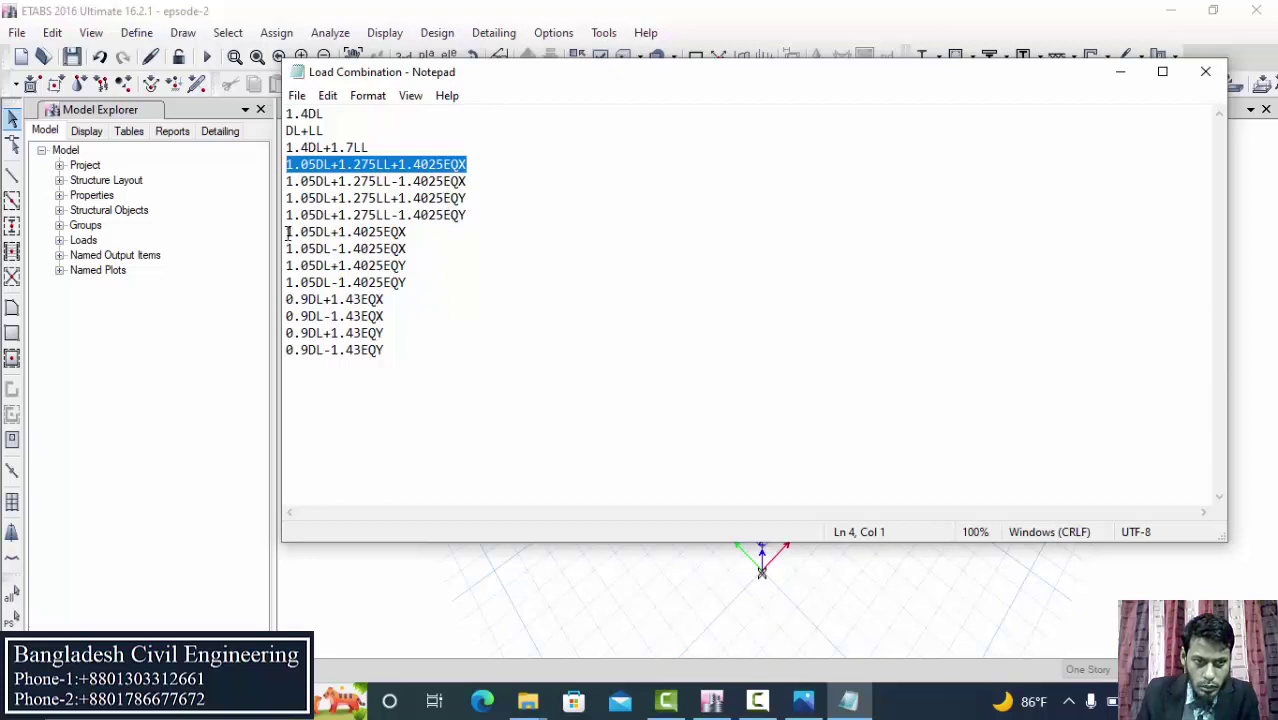
left_click_drag(288, 232, 409, 235)
key("ctrl+c")
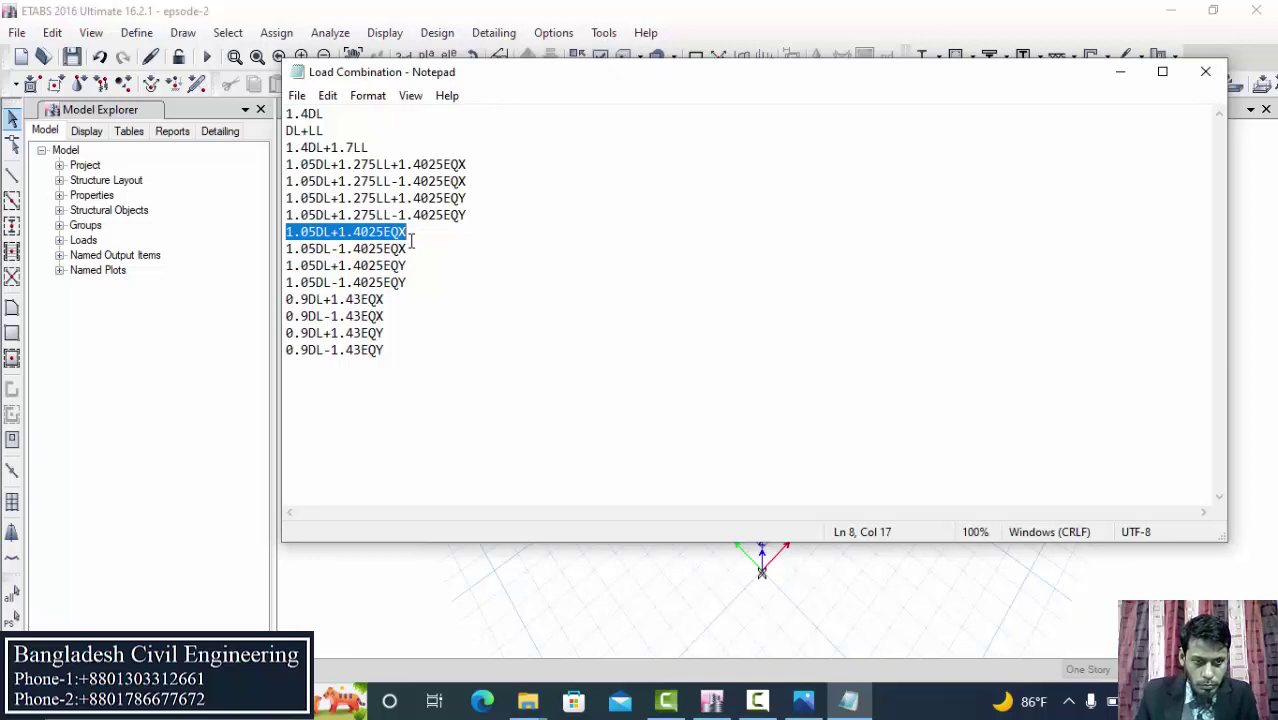
- Switch back to ETABS and copy the 1.4DL+1.7LL combination under the copied name 1.05DL+1.4025EQX
left_click(716, 702)
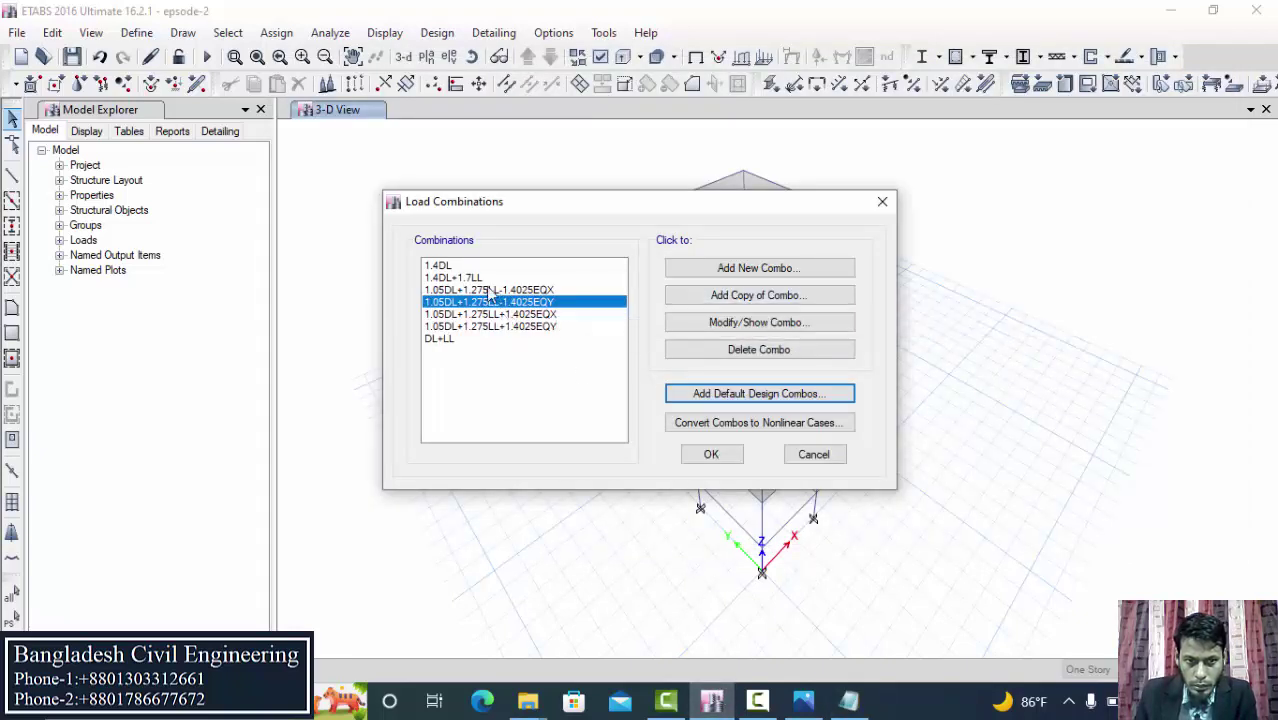
left_click(460, 278)
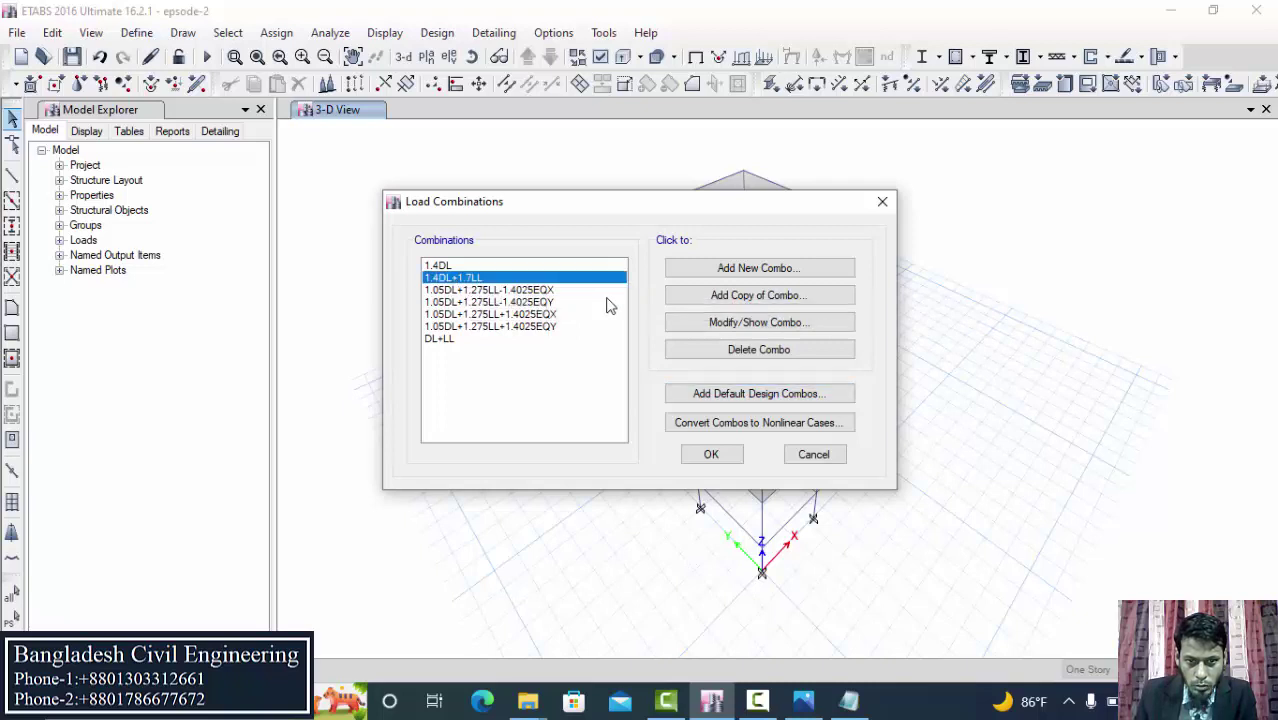
left_click(736, 296)
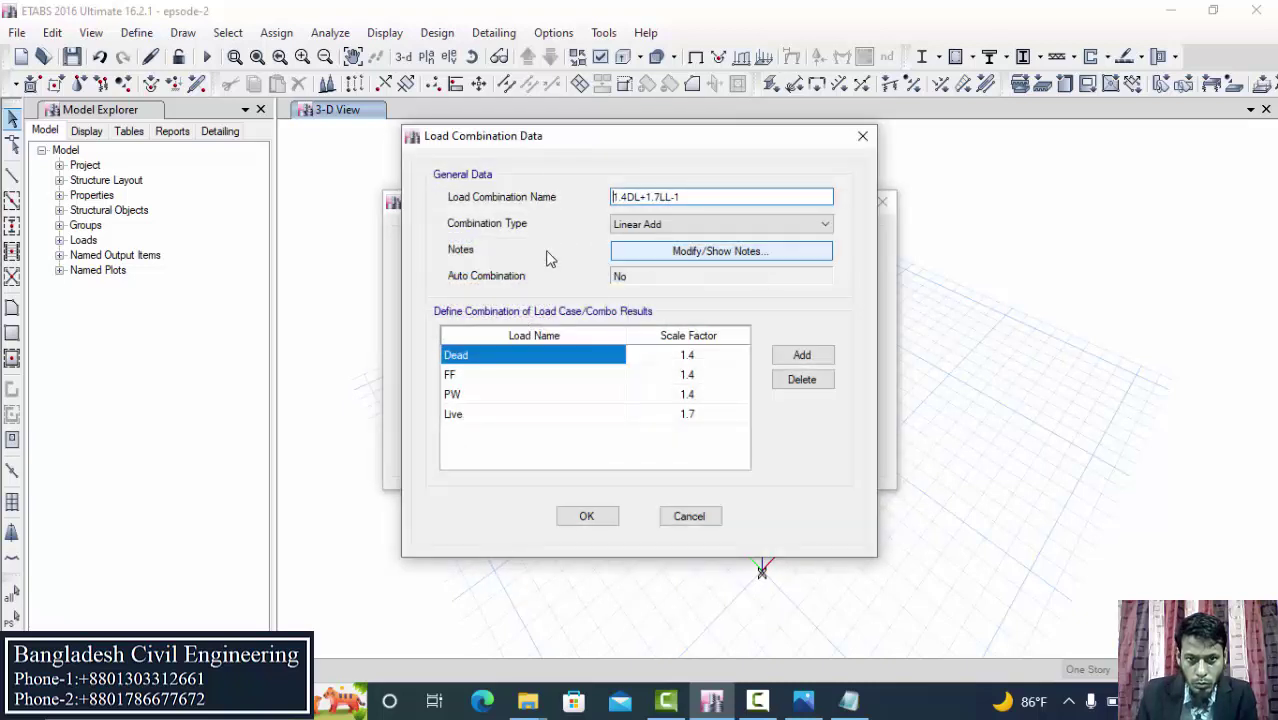
double_click(627, 194)
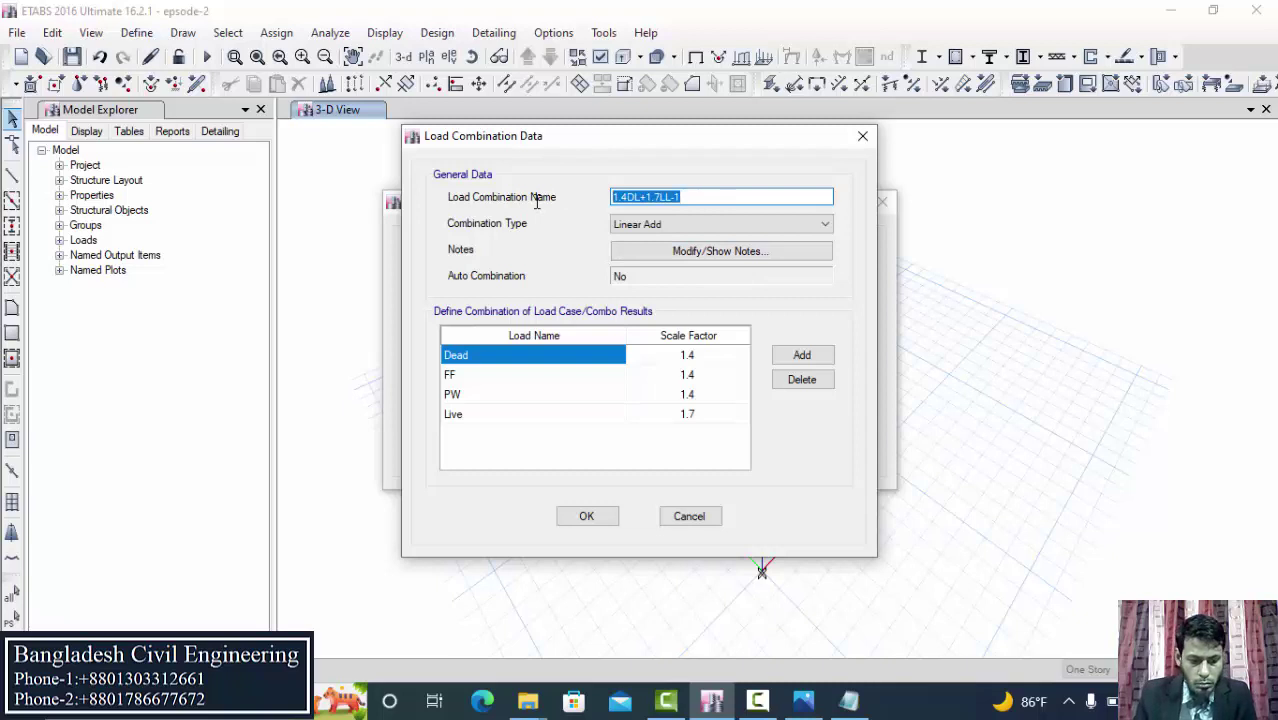
key("ctrl+v")
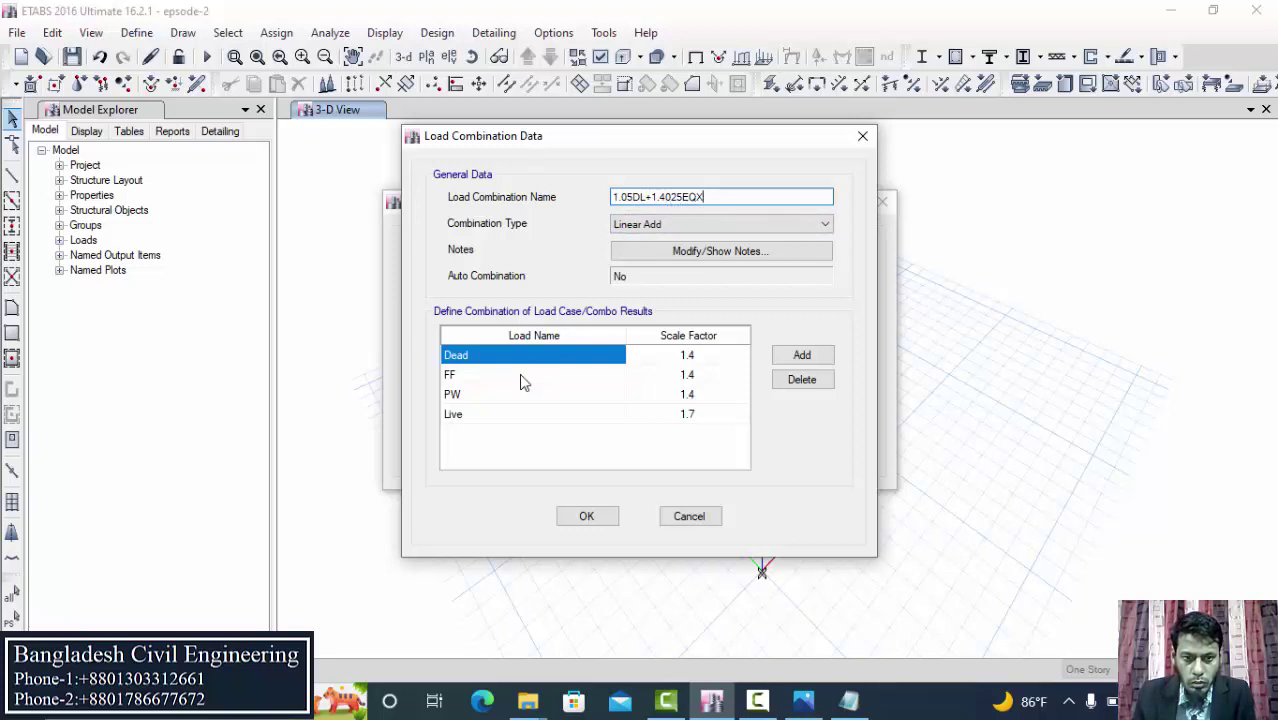
- Replace the Live load case with EQX in the 1.05DL+1.4025EQX combination
left_click(560, 414)
left_click(605, 414)
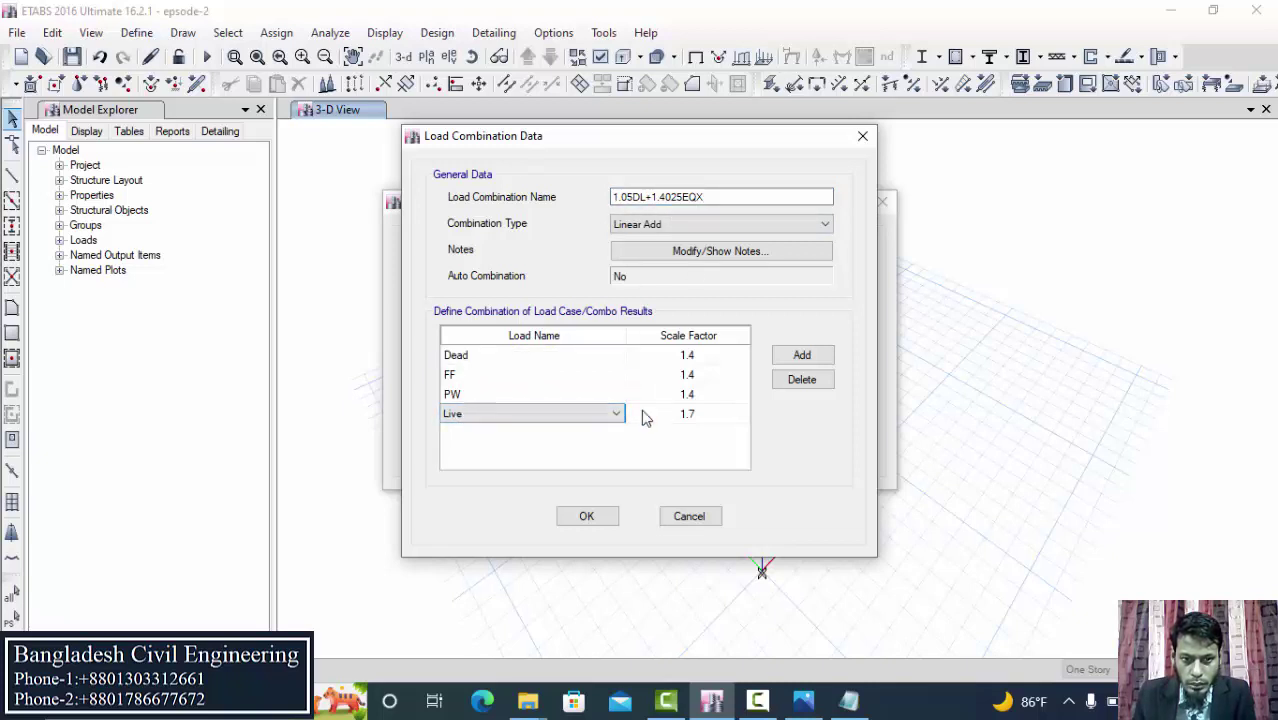
left_click(615, 414)
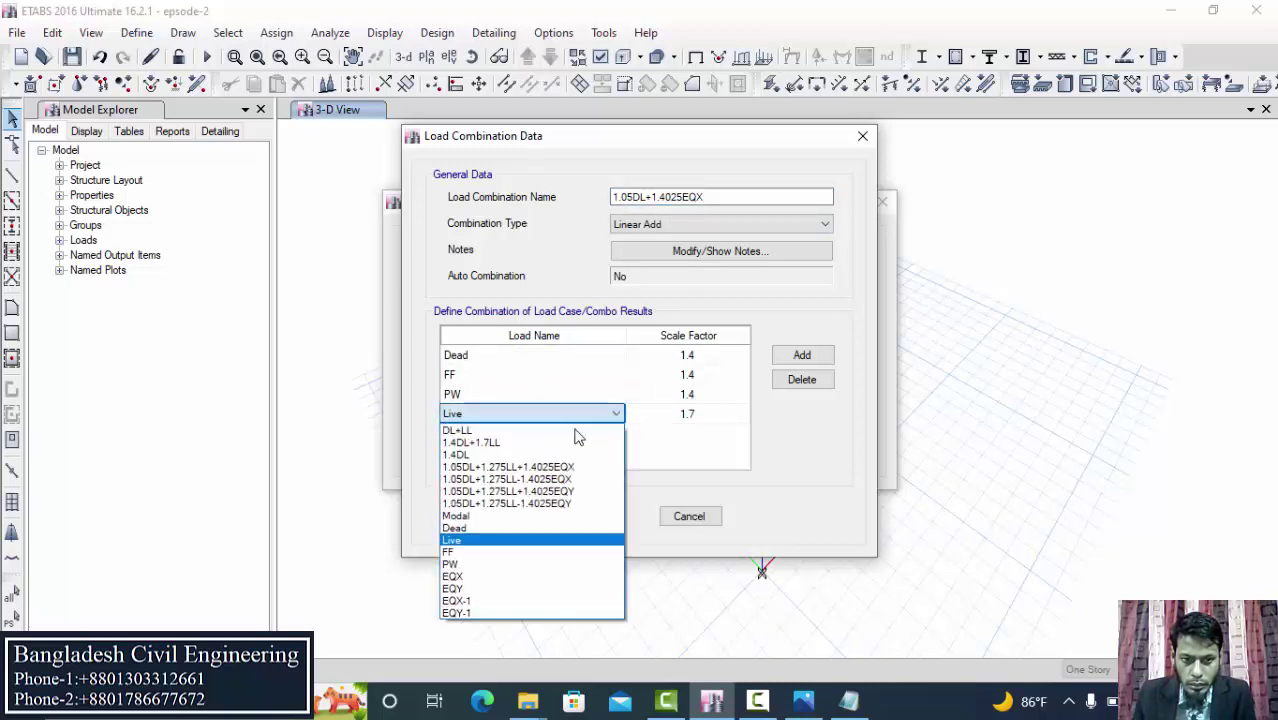
left_click(478, 577)
- Set the scale factors of Dead, FF and PW to 1.05 in the 1.05DL+1.4025EQX combination
left_click(708, 360)
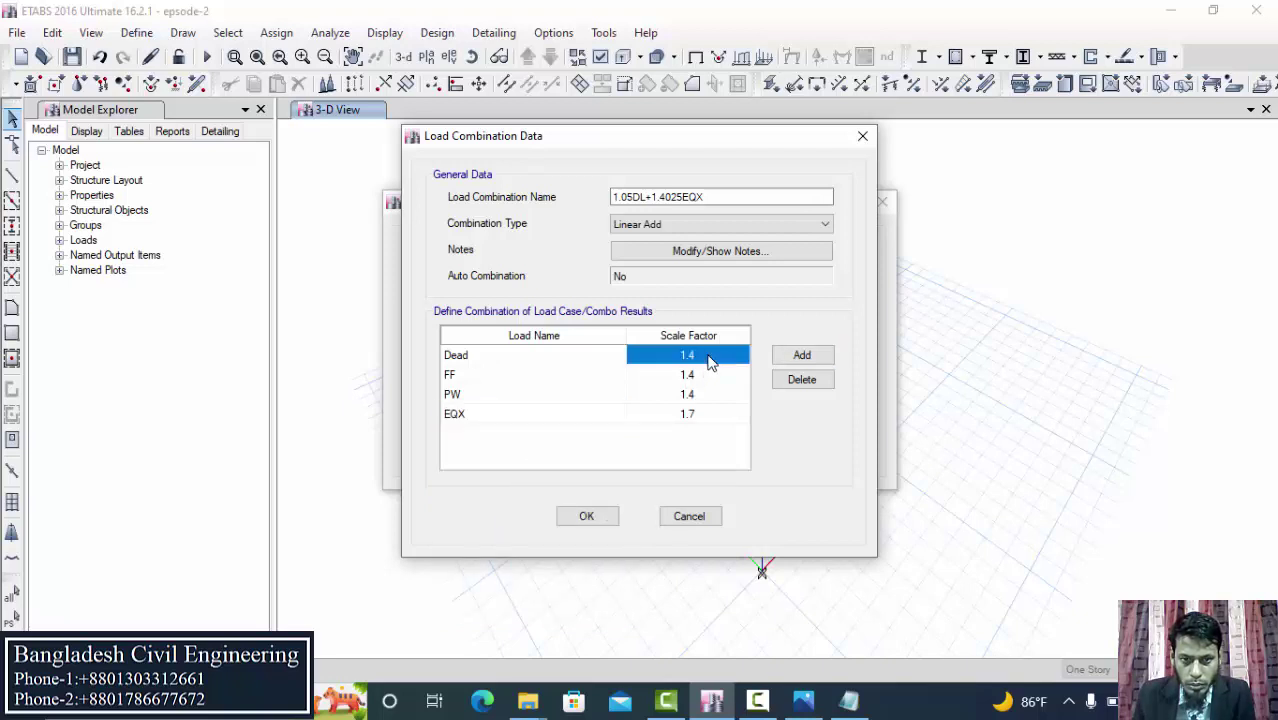
type("1.0")
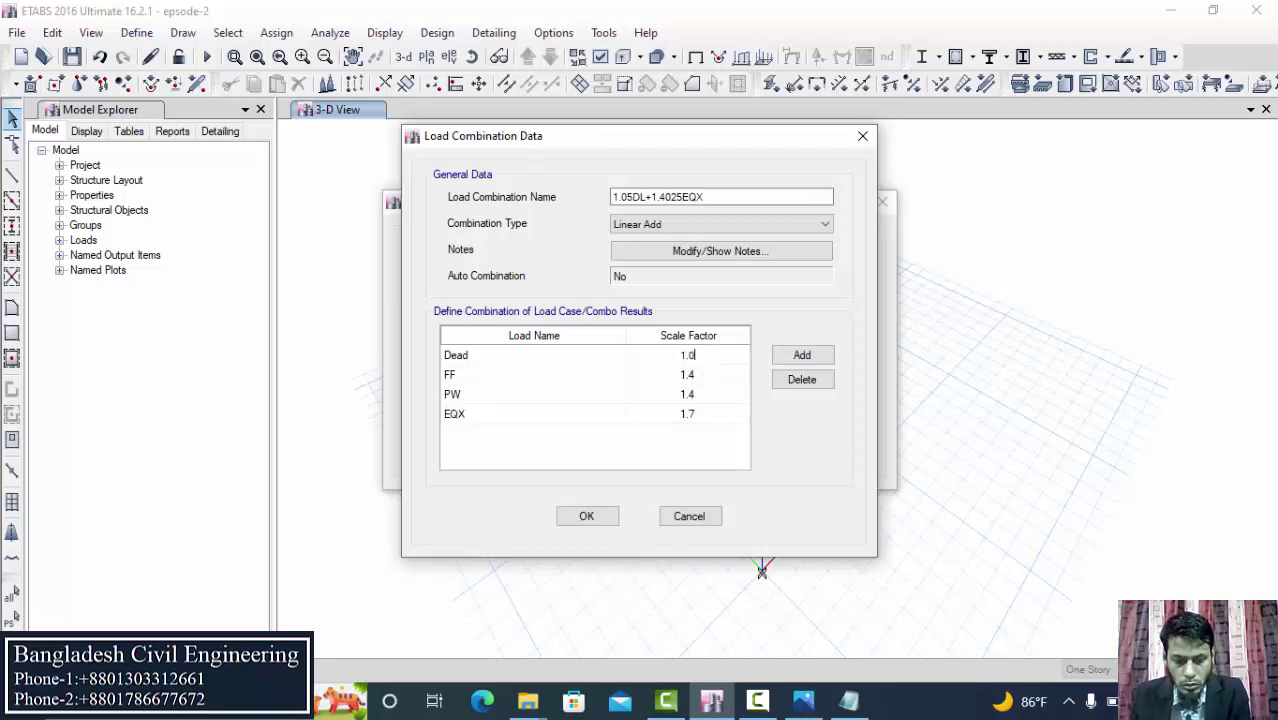
type("5")
left_click(712, 375)
type("1")
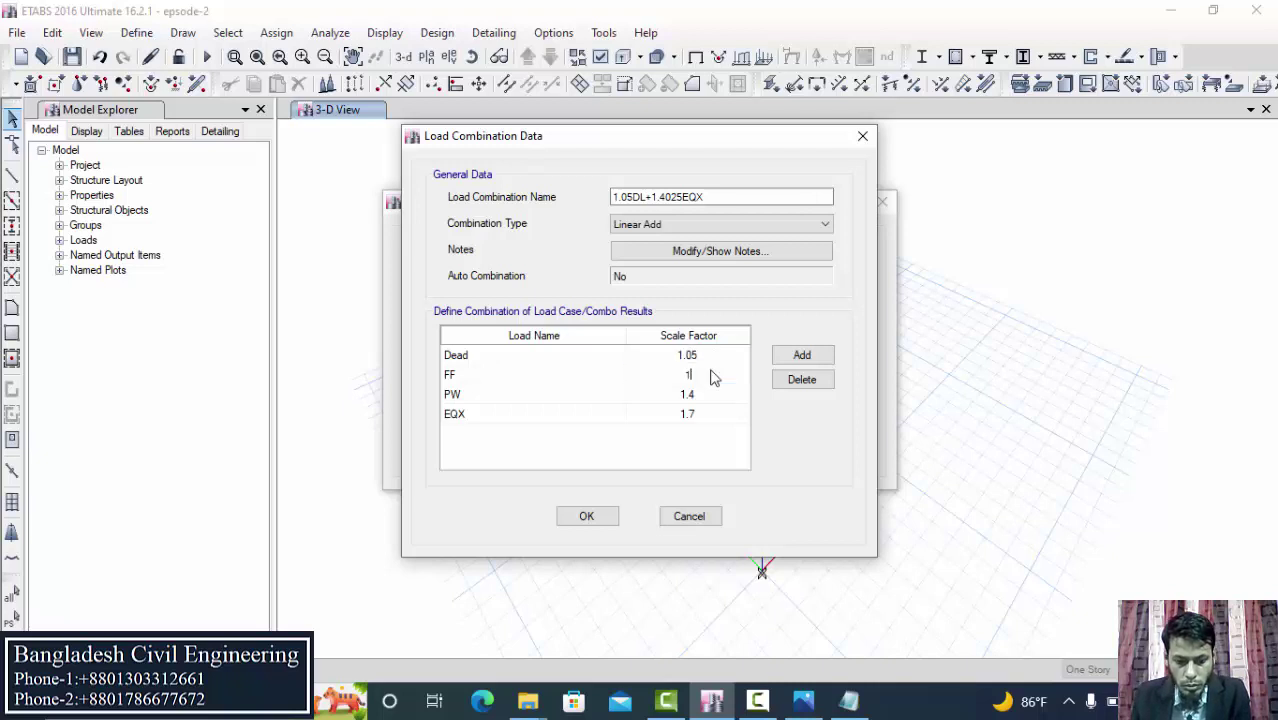
type(".05")
left_click(703, 395)
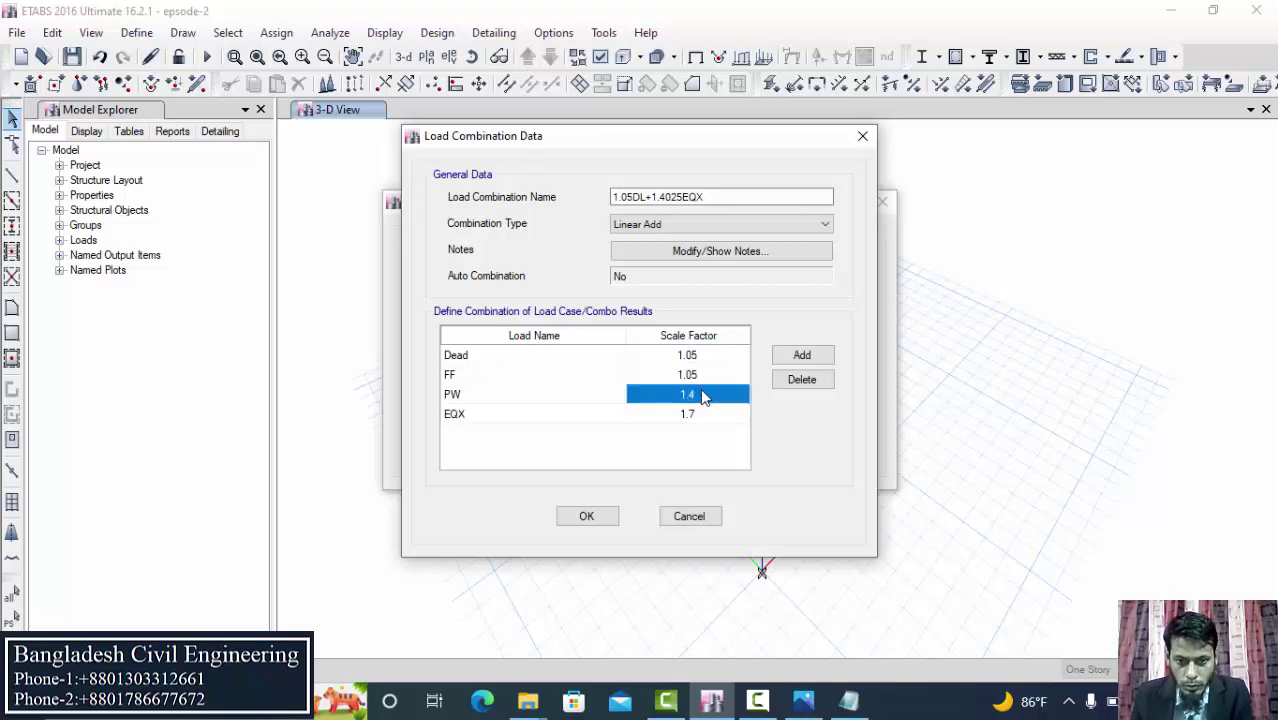
type("1.0")
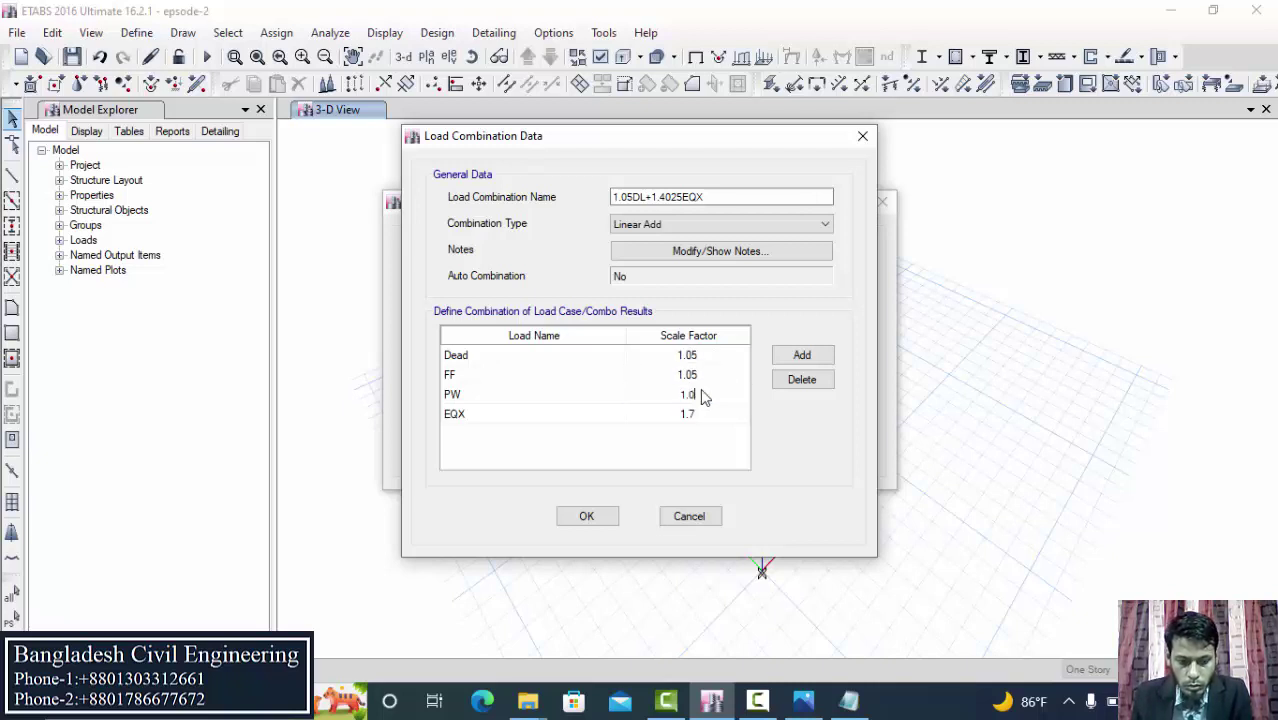
type("4")
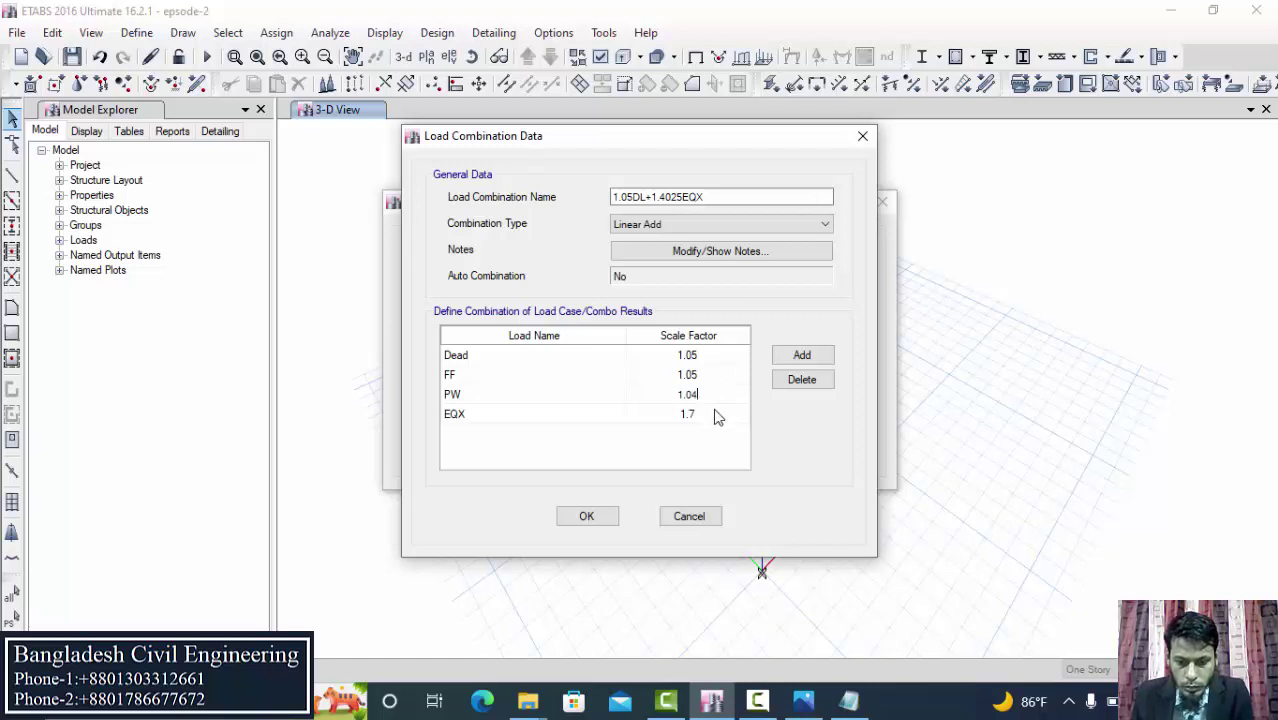
key("BackSpace")
type("5")
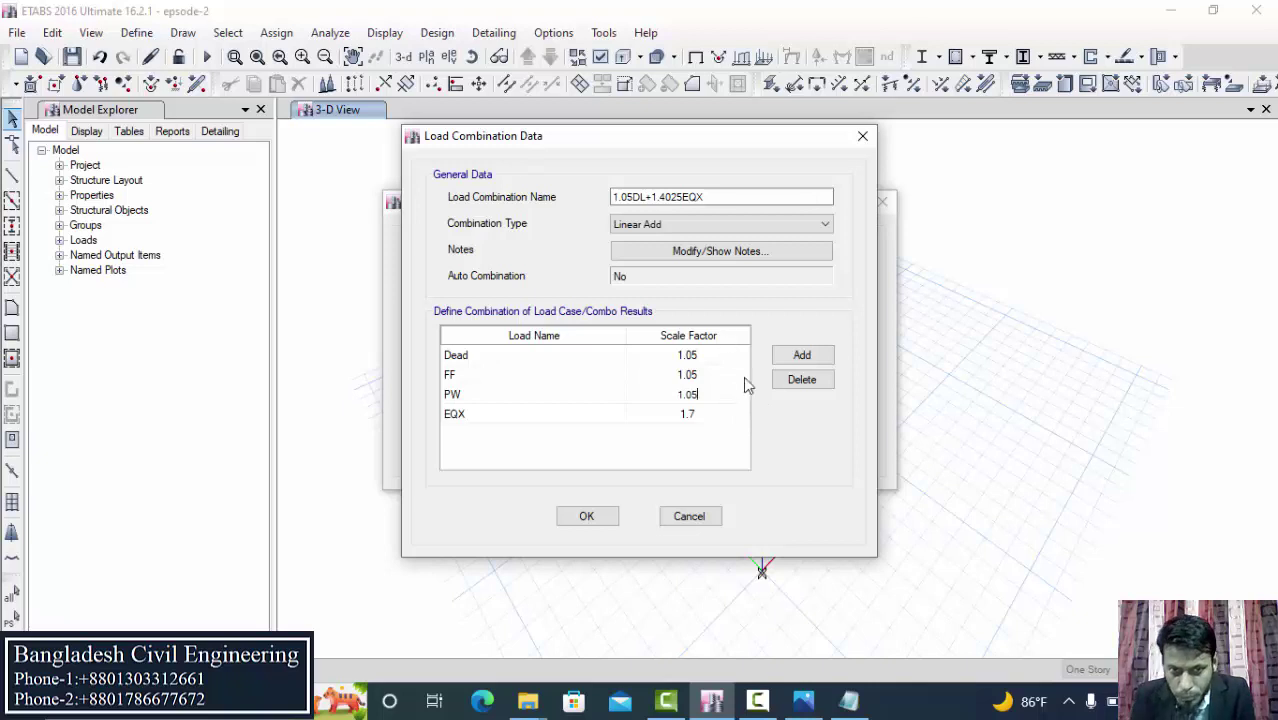
- Set the EQX scale factor to 1.4025 and save the 1.05DL+1.4025EQX combination
left_click(700, 418)
type("1")
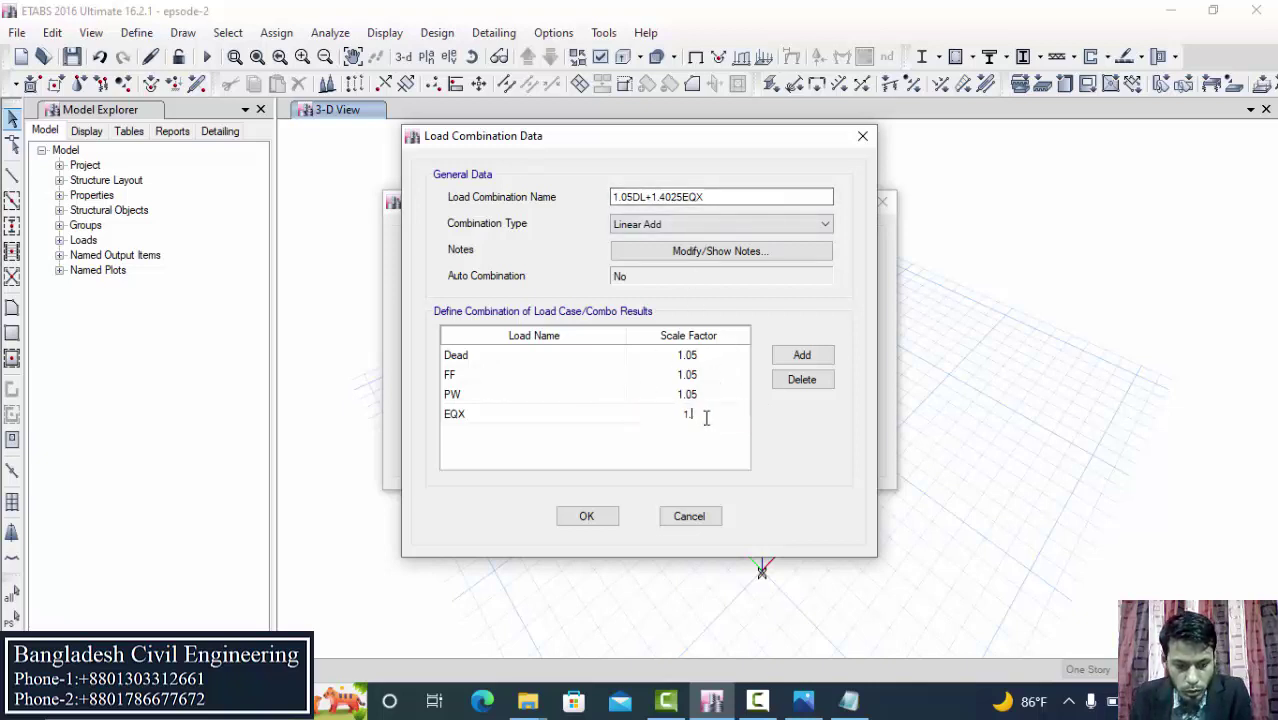
type(".33")
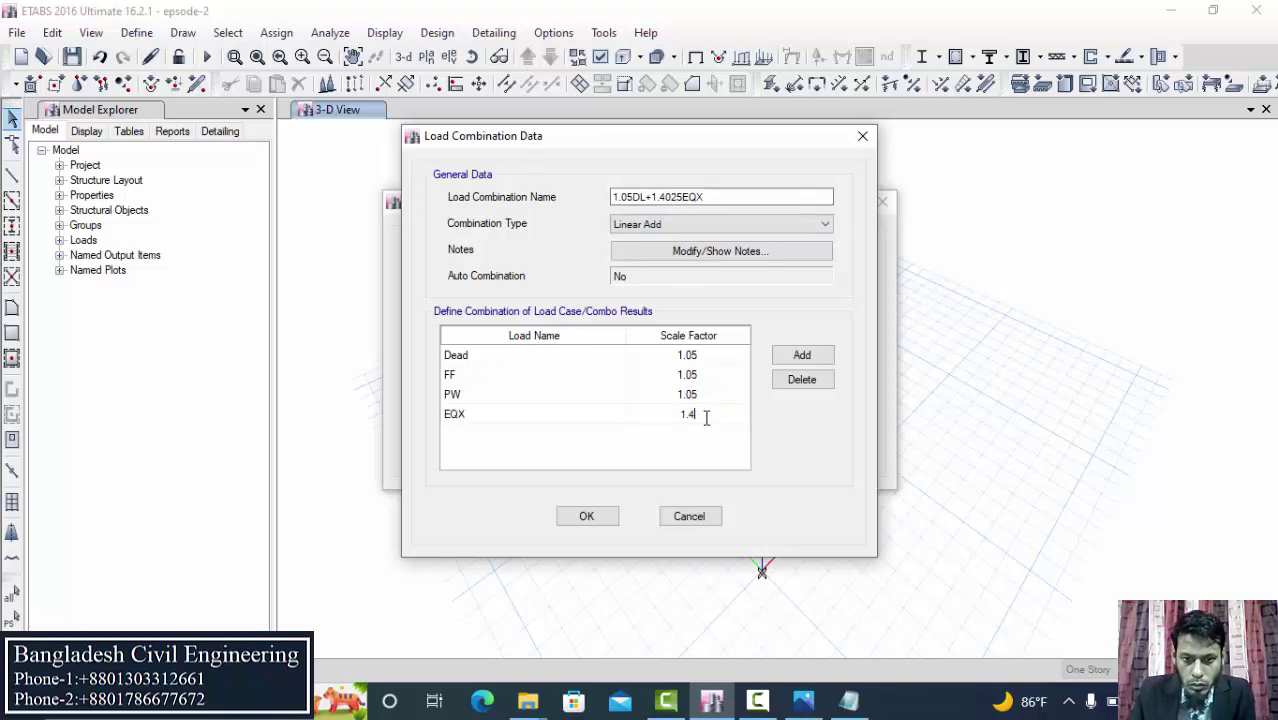
type("4025")
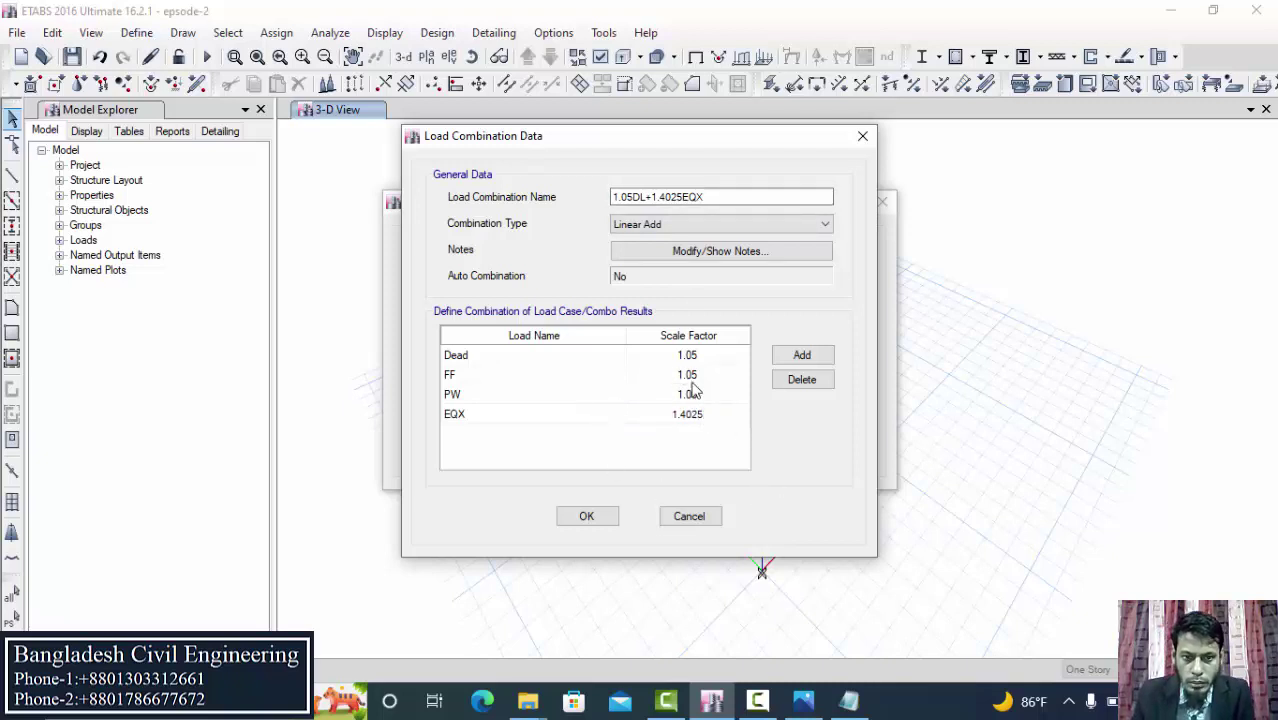
left_click(588, 516)
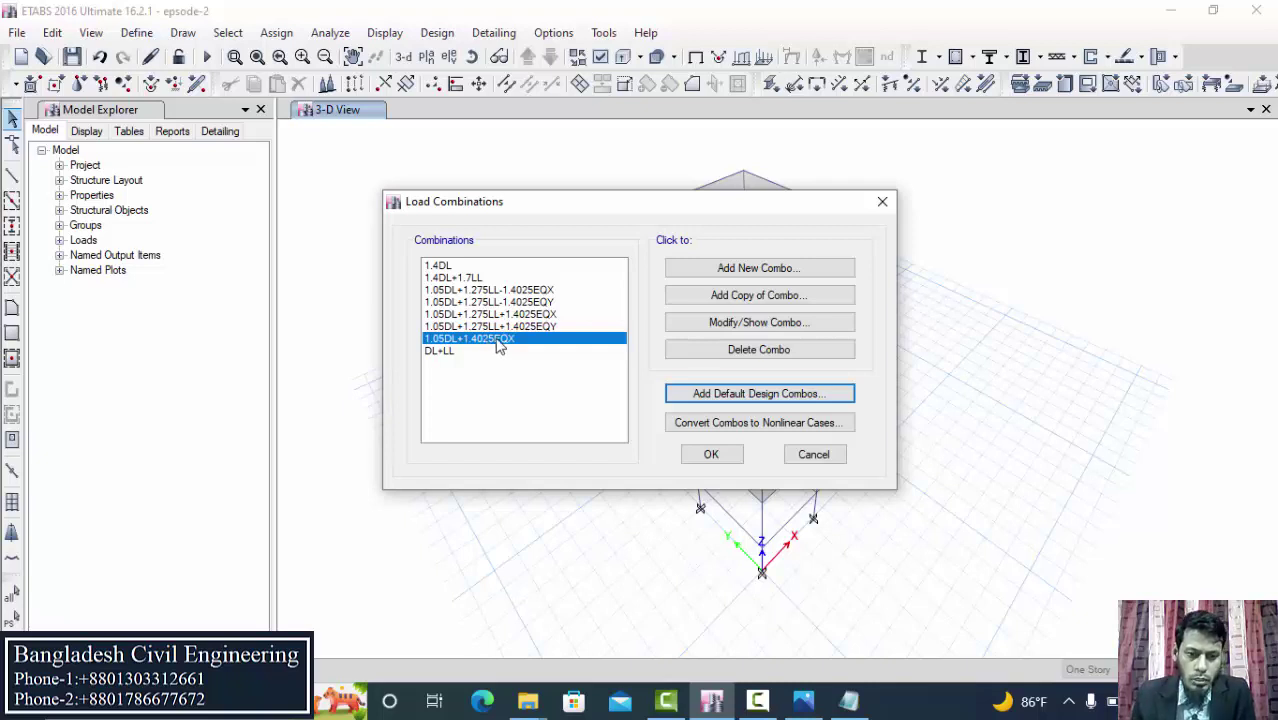
- Add a copy of the 1.05DL+1.4025EQX combination and name it 1.05DL-1.4025EQX
left_click(750, 295)
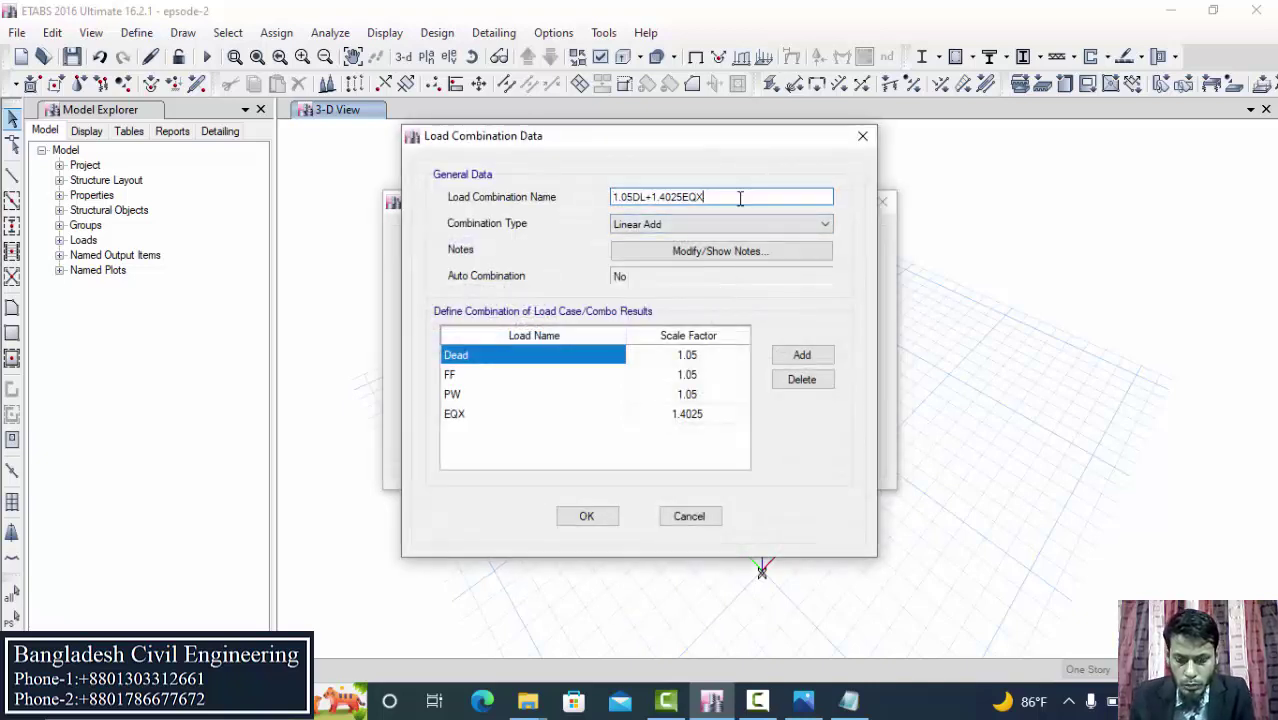
key("Left")
key("Left")
key("Left")
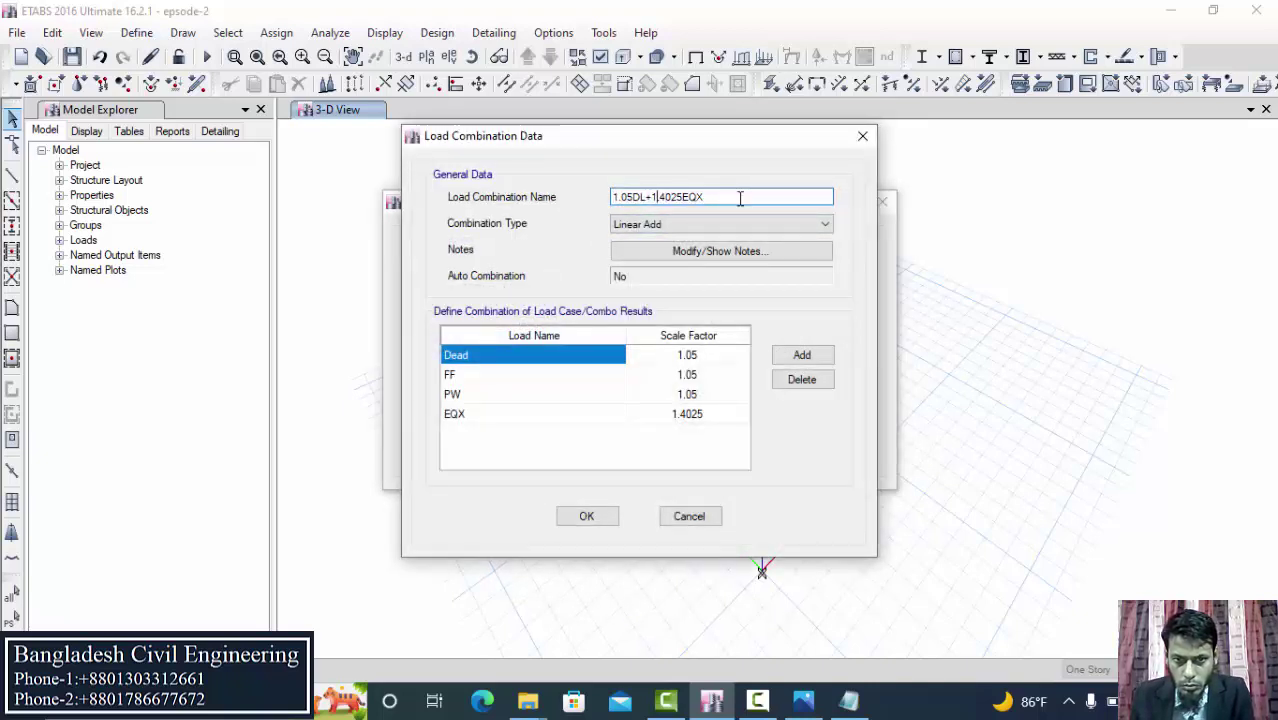
key("BackSpace")
type("-")
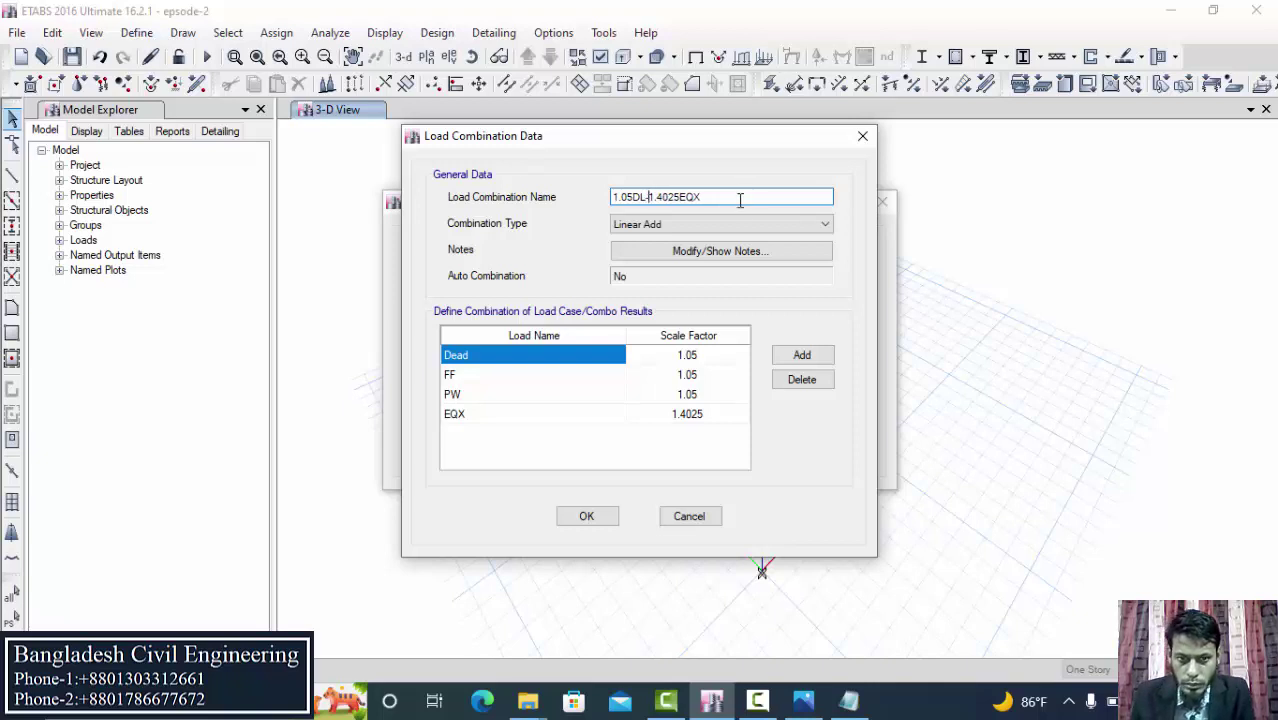
- Set the EQX scale factor to -1.4025 and save the 1.05DL-1.4025EQX combination
double_click(651, 418)
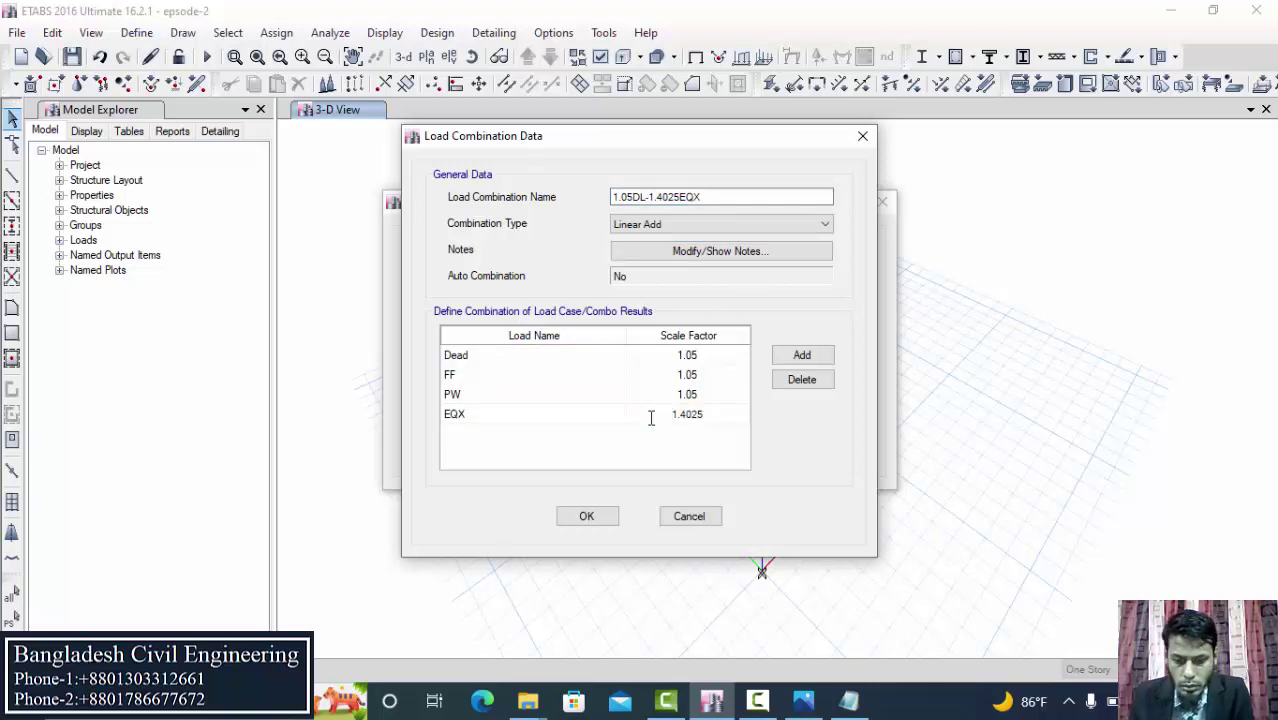
type("-")
left_click(587, 516)
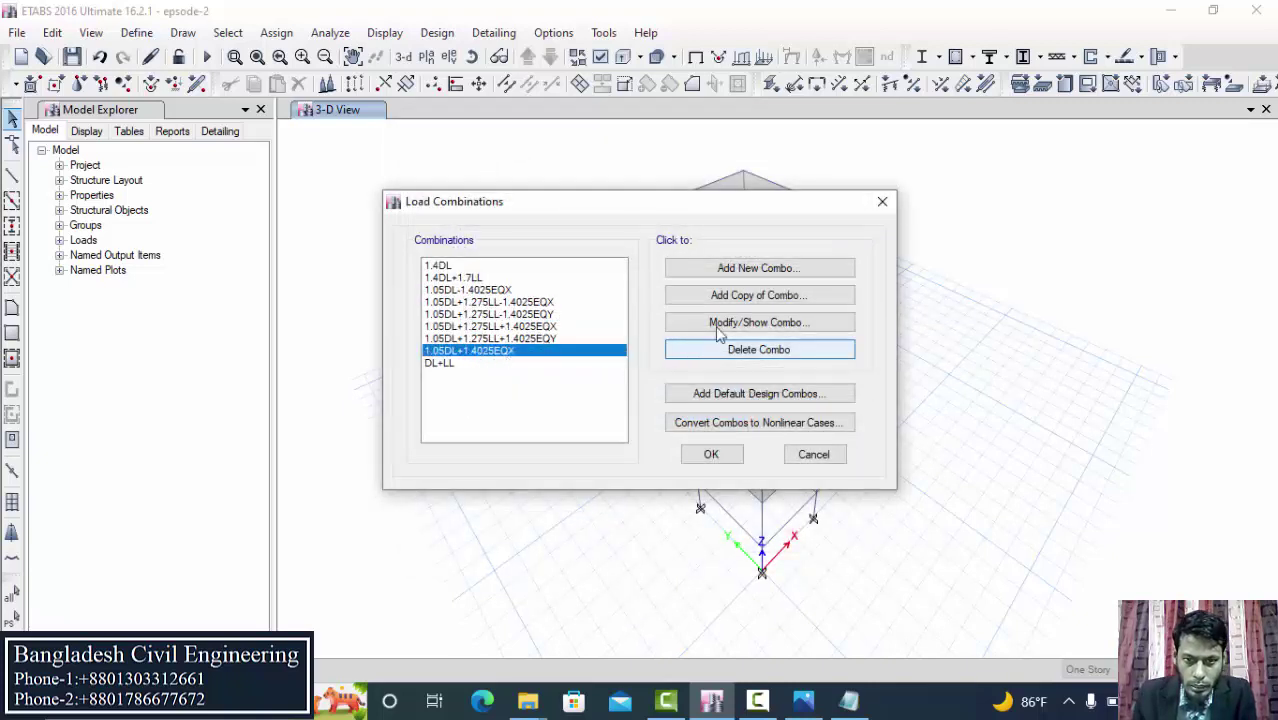
- Copy the 1.05DL+1.4025EQX combination as 1.05DL+1.4025EQY, replace its EQX load case with EQY and save it
left_click(770, 300)
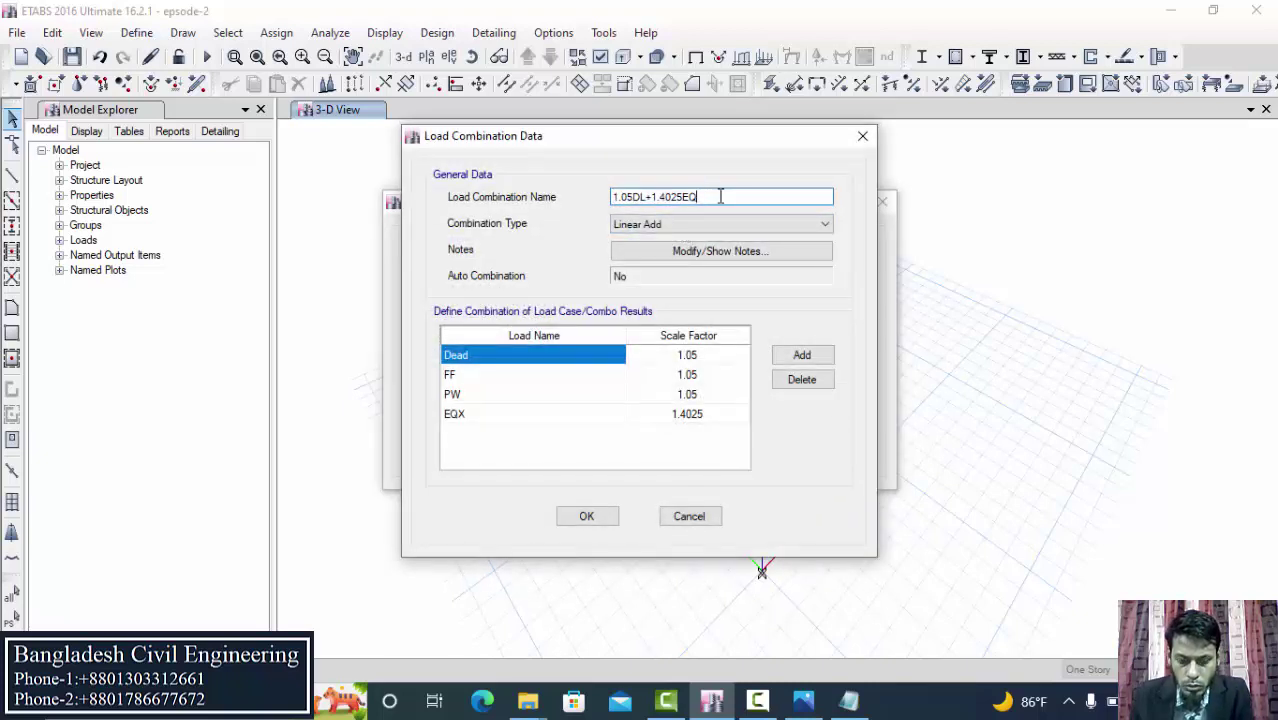
type("Y")
left_click(531, 420)
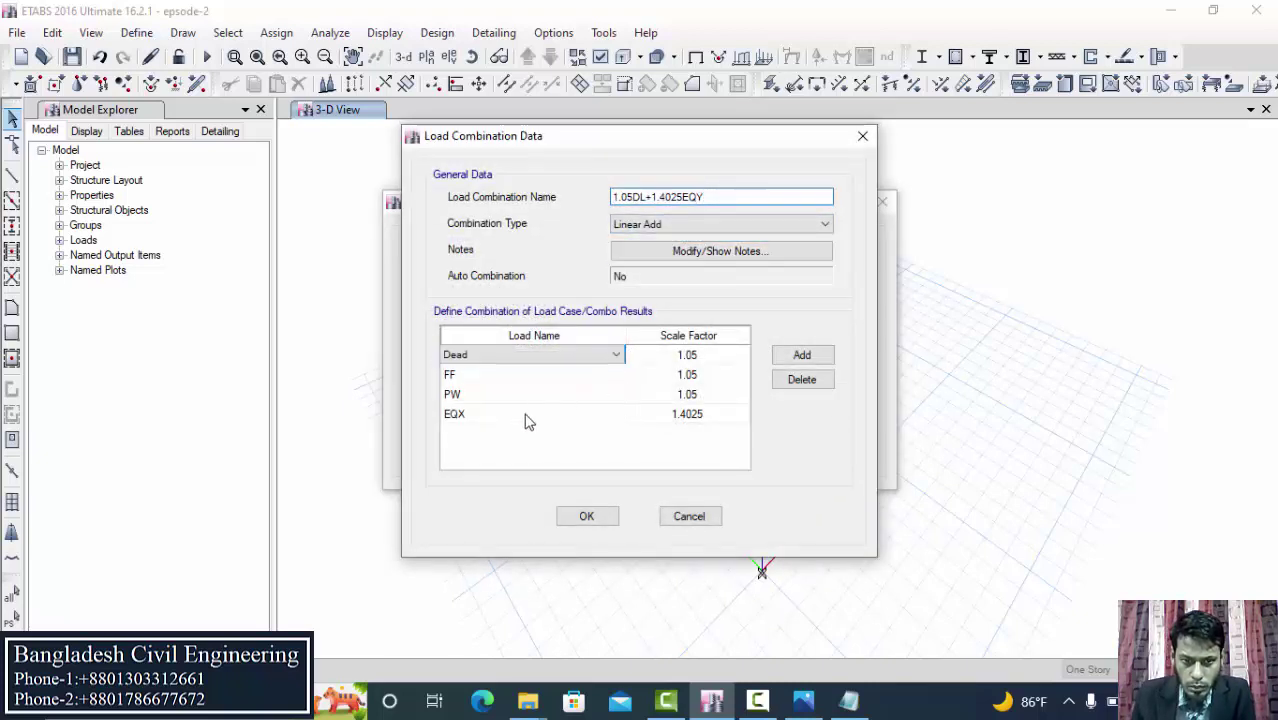
left_click(528, 421)
left_click(616, 413)
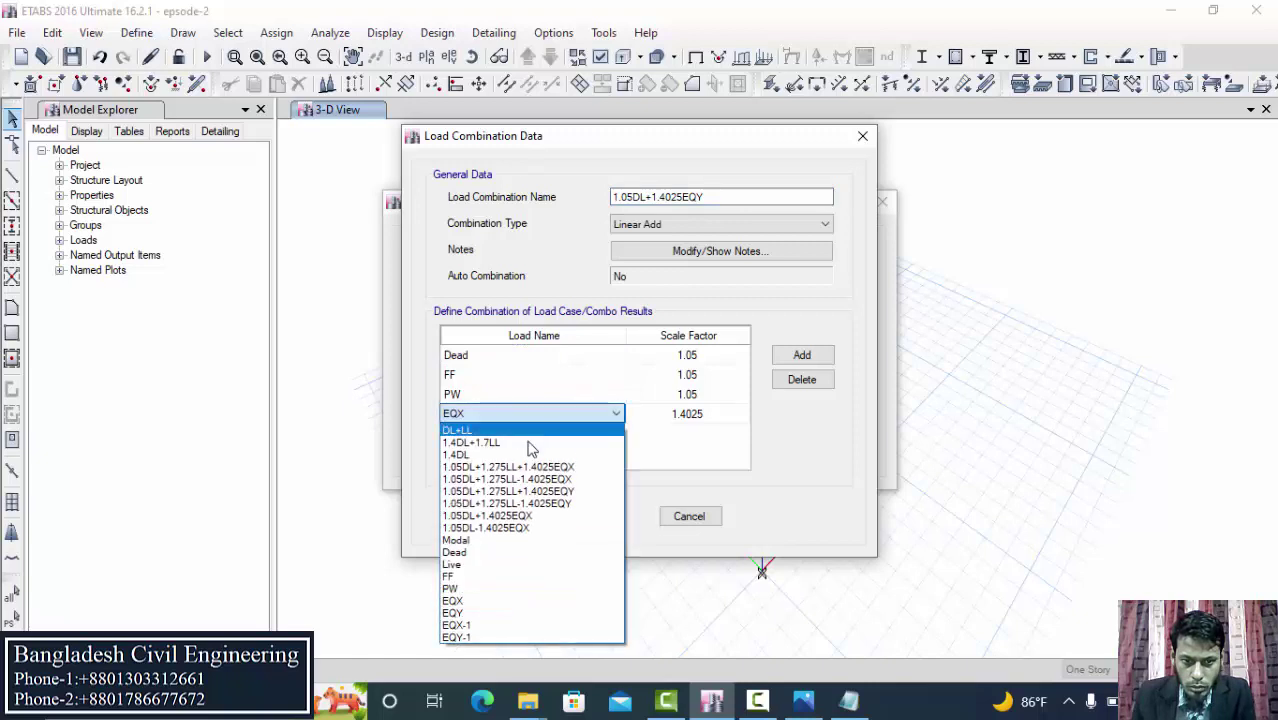
left_click(474, 612)
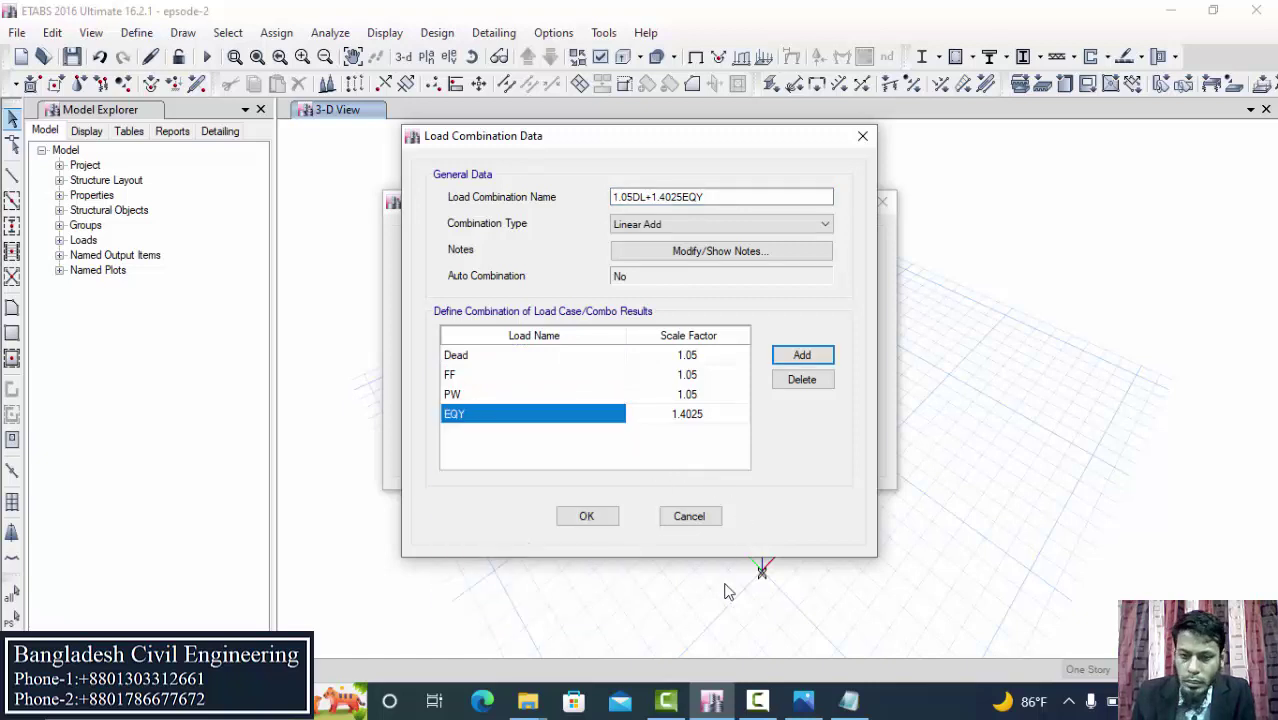
left_click(586, 516)
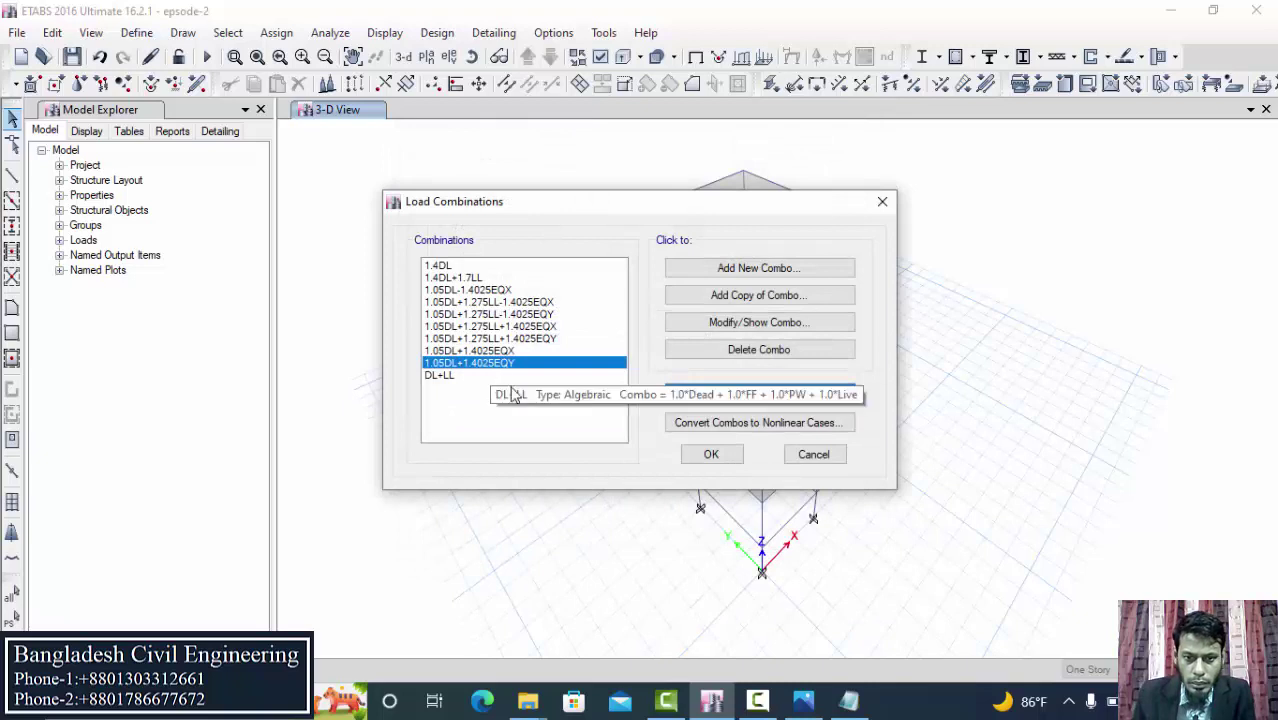
- Add a copy of the 1.05DL+1.4025EQY combination and name it 1.05DL-1.4025EQY
left_click(740, 297)
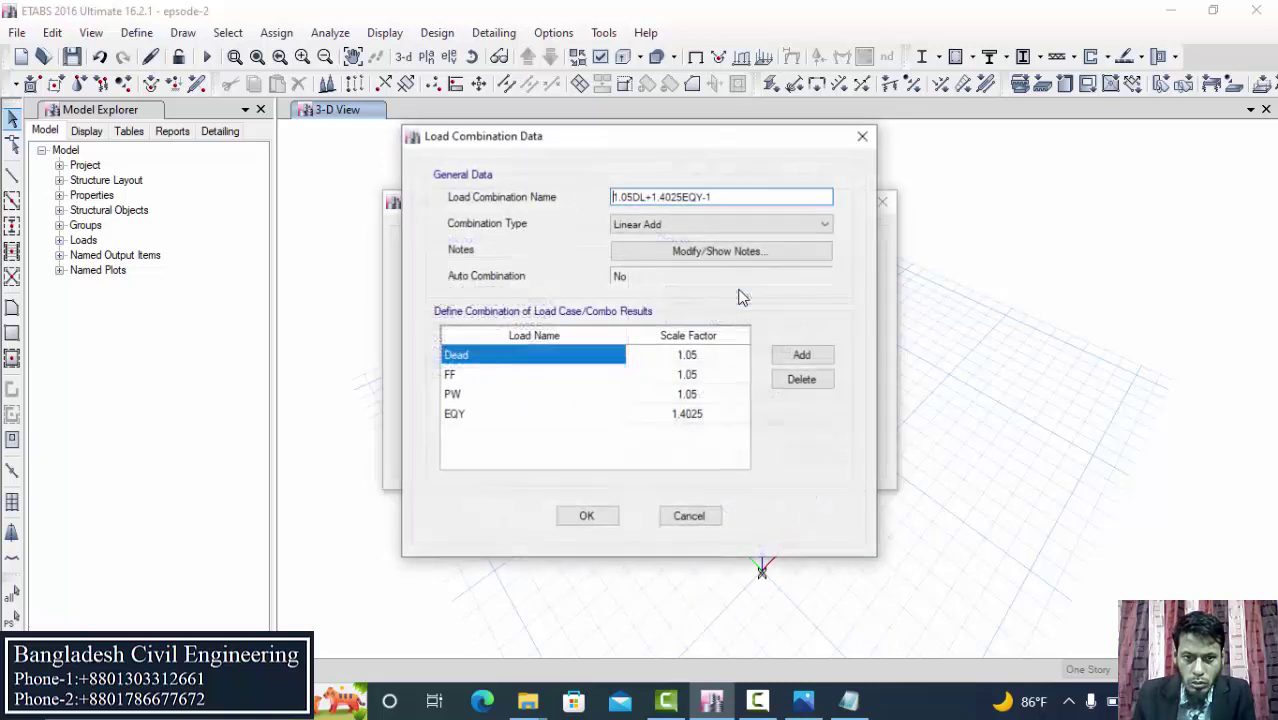
left_click(743, 196)
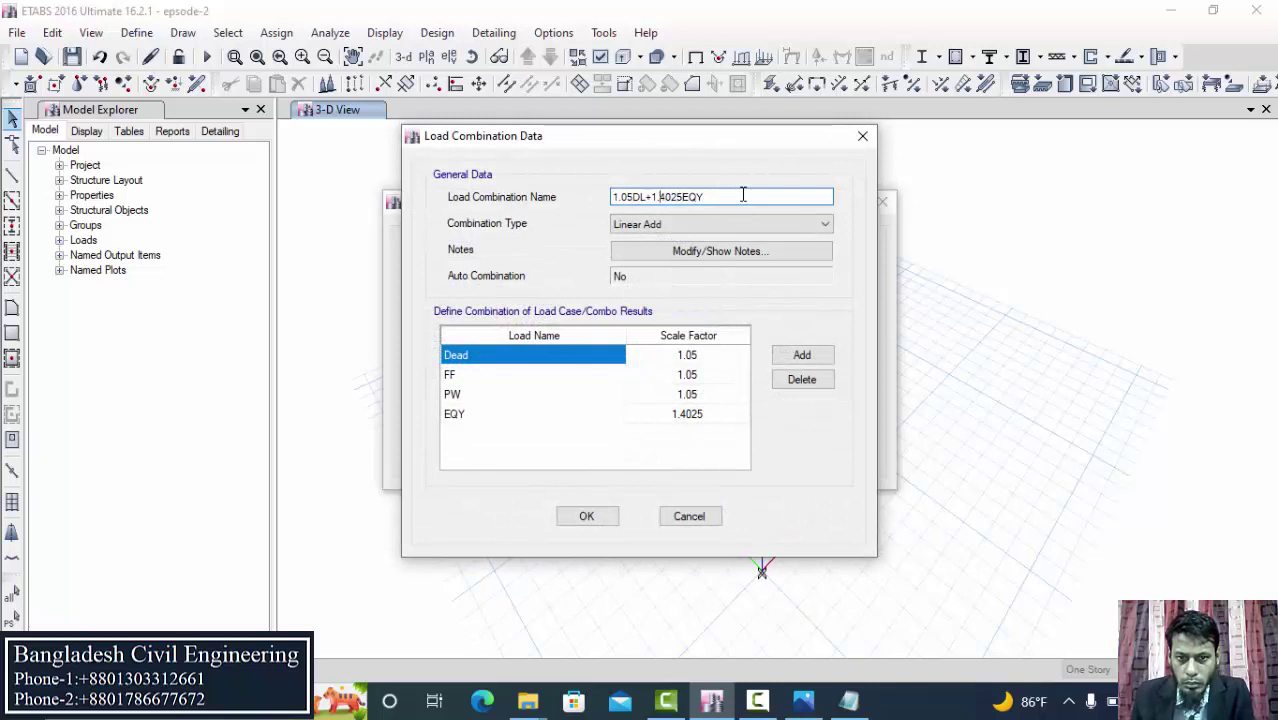
key("Left")
key("Left")
key("Left")
key("Left")
key("Left")
key("Left")
key("Left")
key("Left")
key("Left")
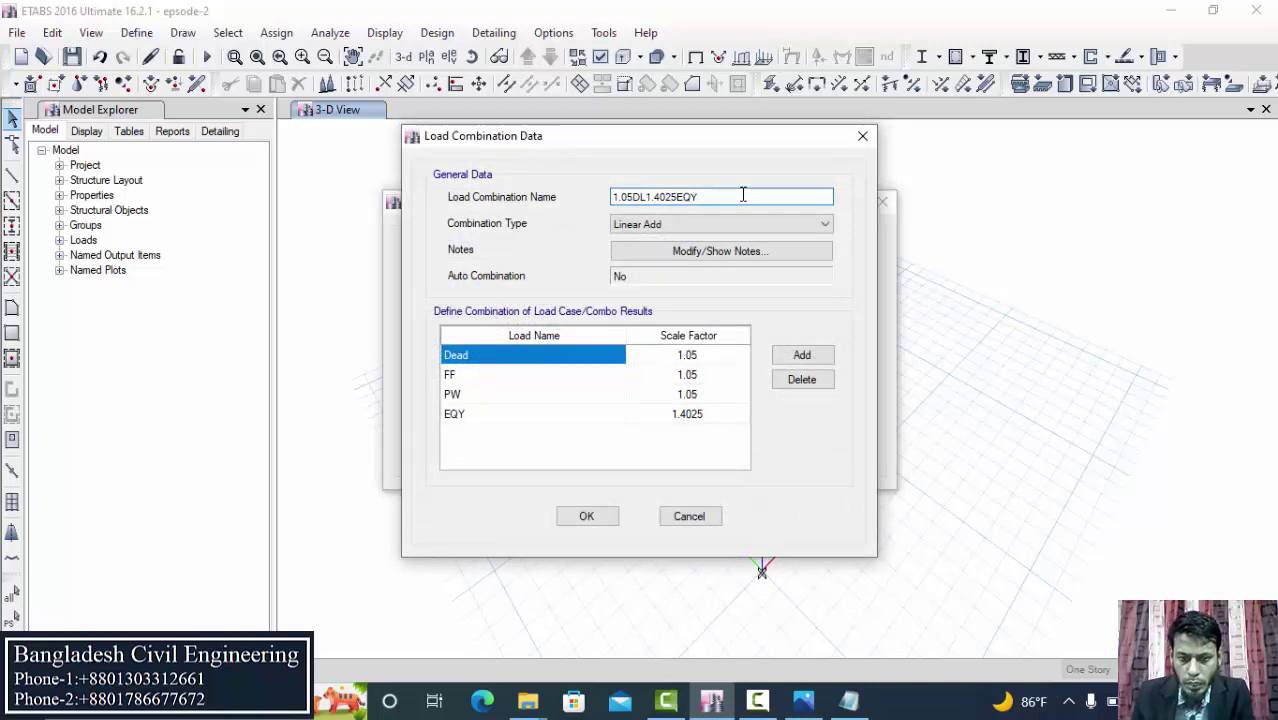
key("BackSpace")
type("-")
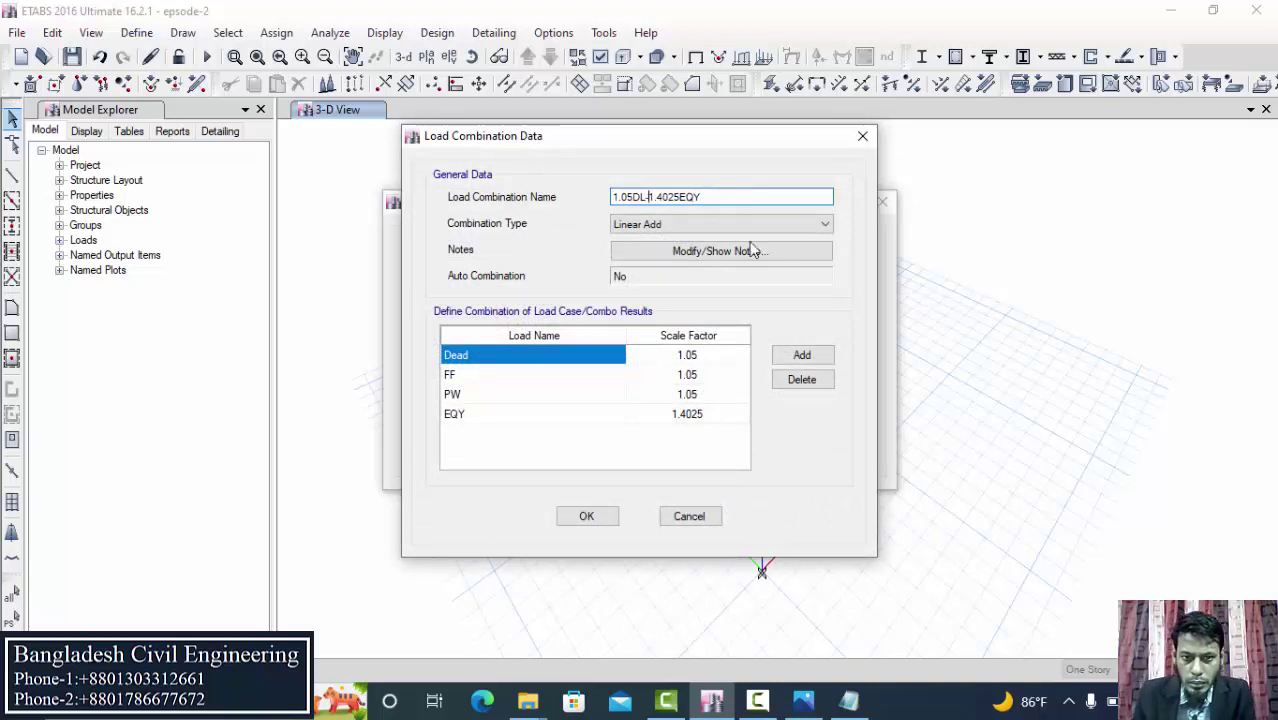
- Set the EQY scale factor to -1.4025 and save the 1.05DL-1.4025EQY combination
left_click(655, 416)
left_click(653, 415)
type("-")
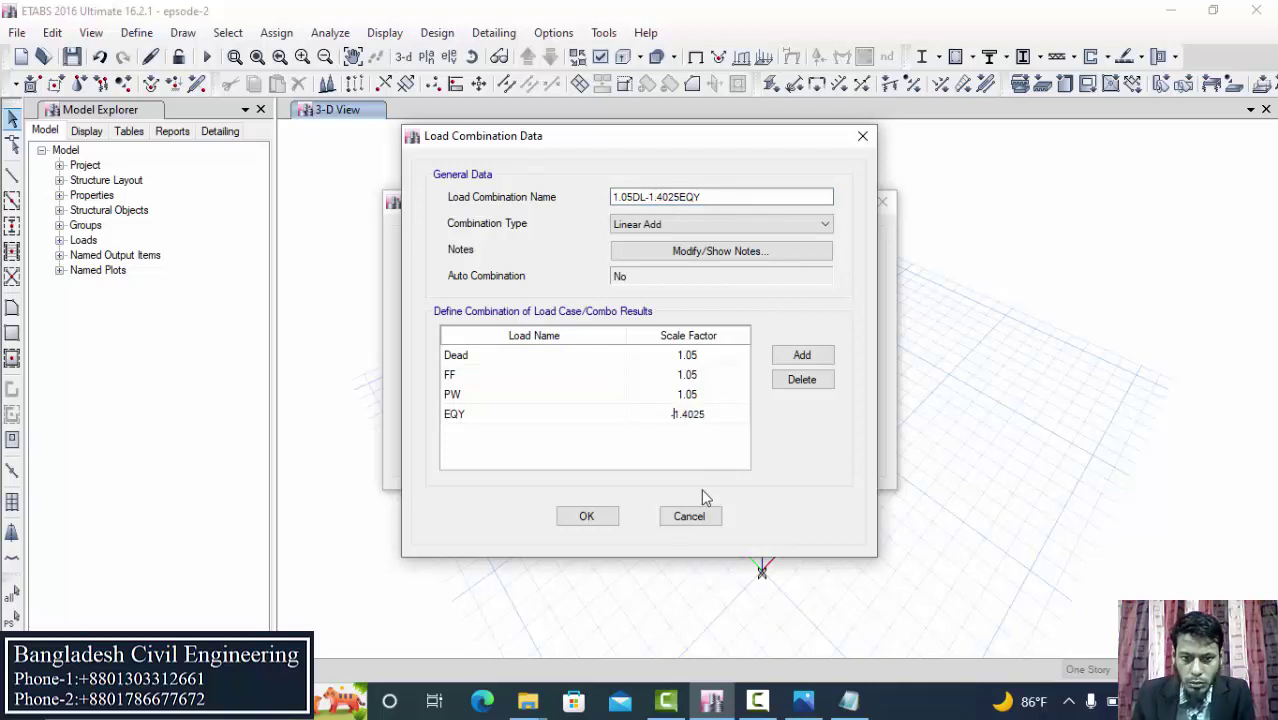
left_click(586, 516)
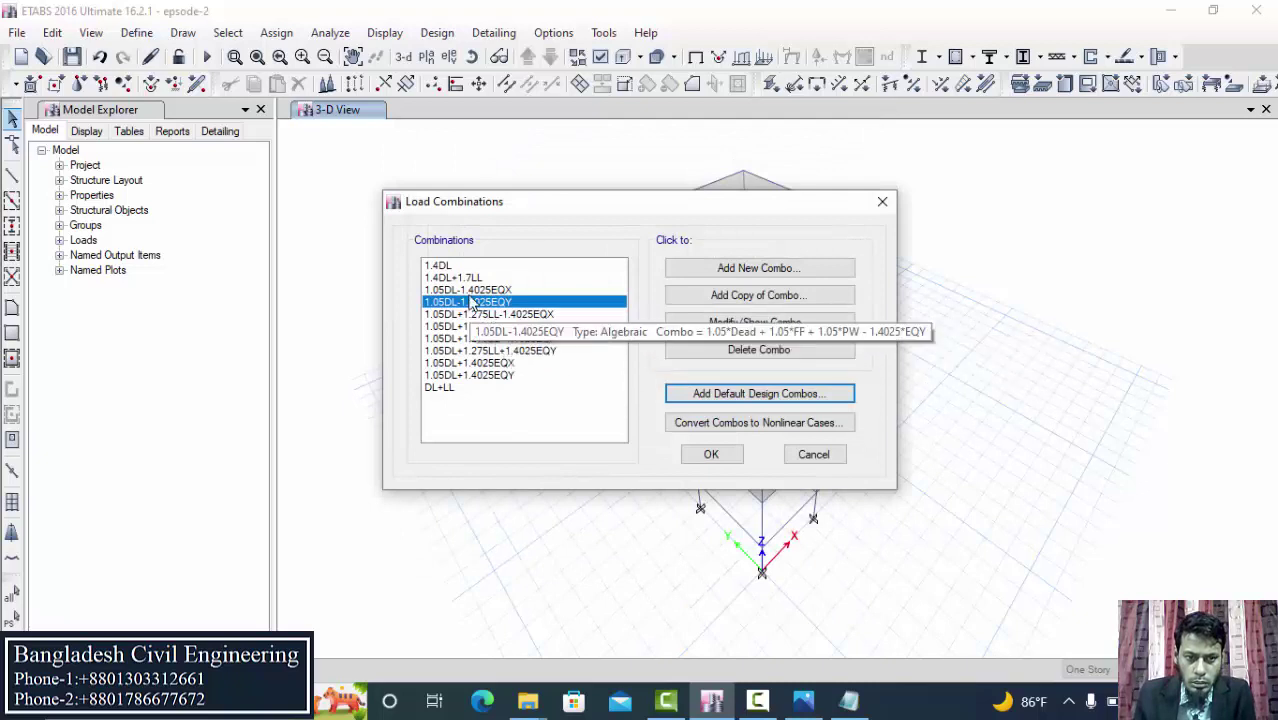
- Switch to the Load Combination Notepad file and copy the 0.9DL+1.43EQX name from the list
left_click(490, 393)
left_click(490, 389)
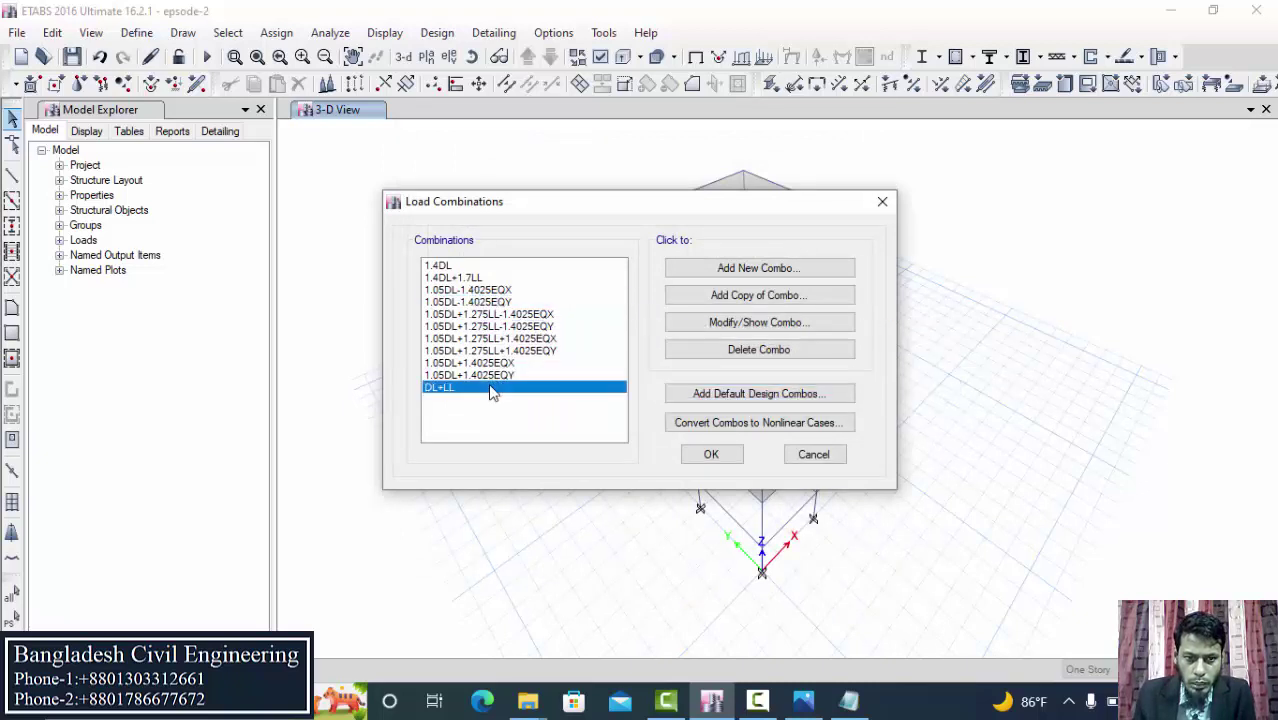
left_click(847, 702)
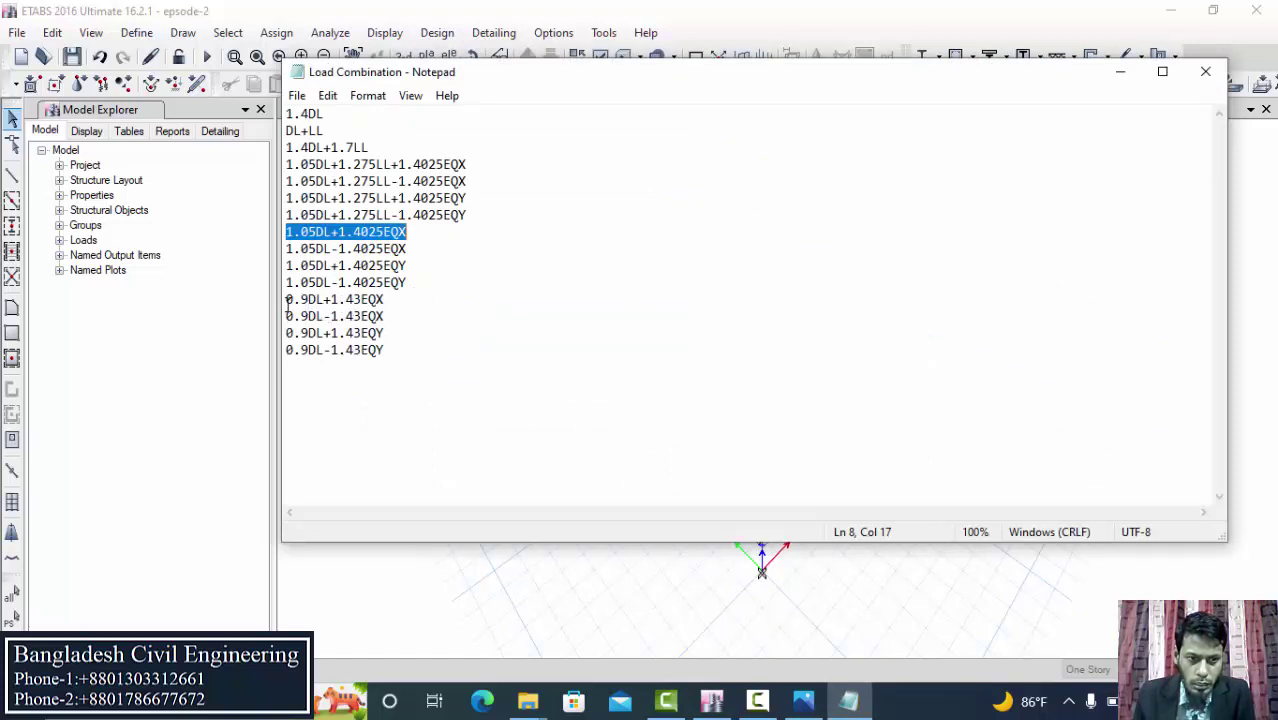
left_click_drag(288, 300, 389, 306)
key("ctrl+c")
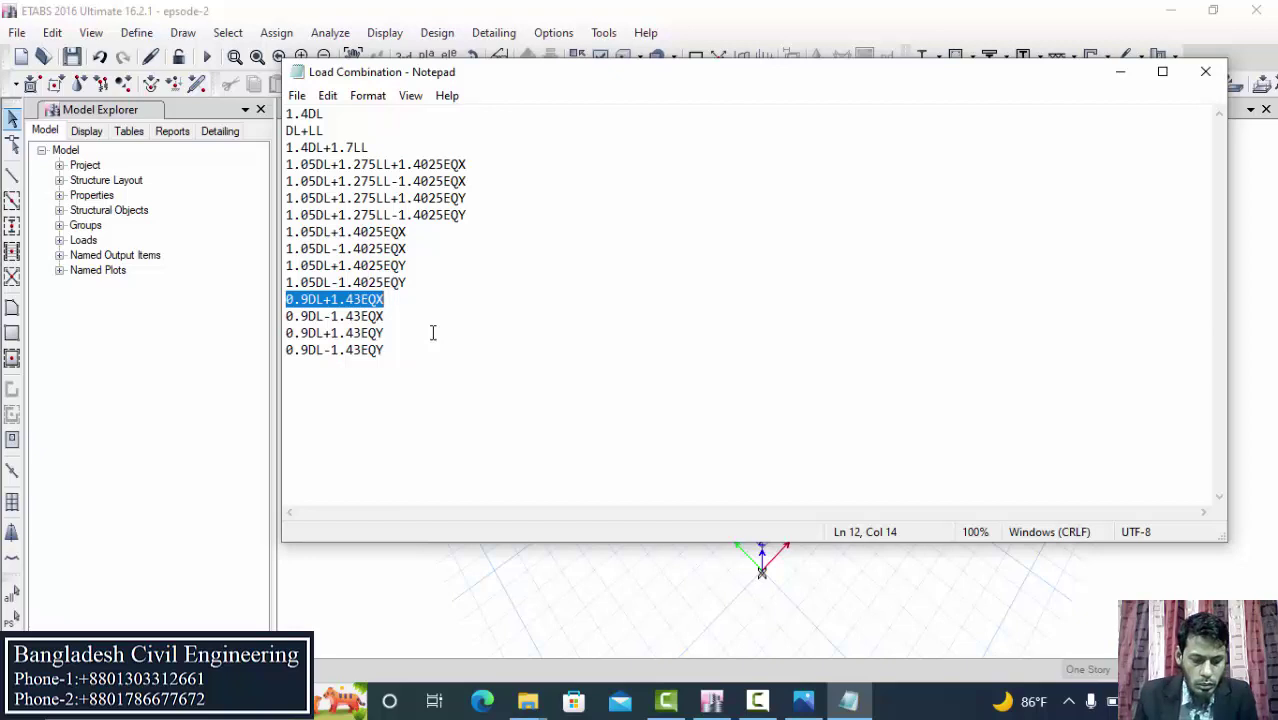
- Back in ETABS, add a copy of the 1.05DL+1.4025EQY combination and name it 0.9DL+1.43EQX
left_click(726, 703)
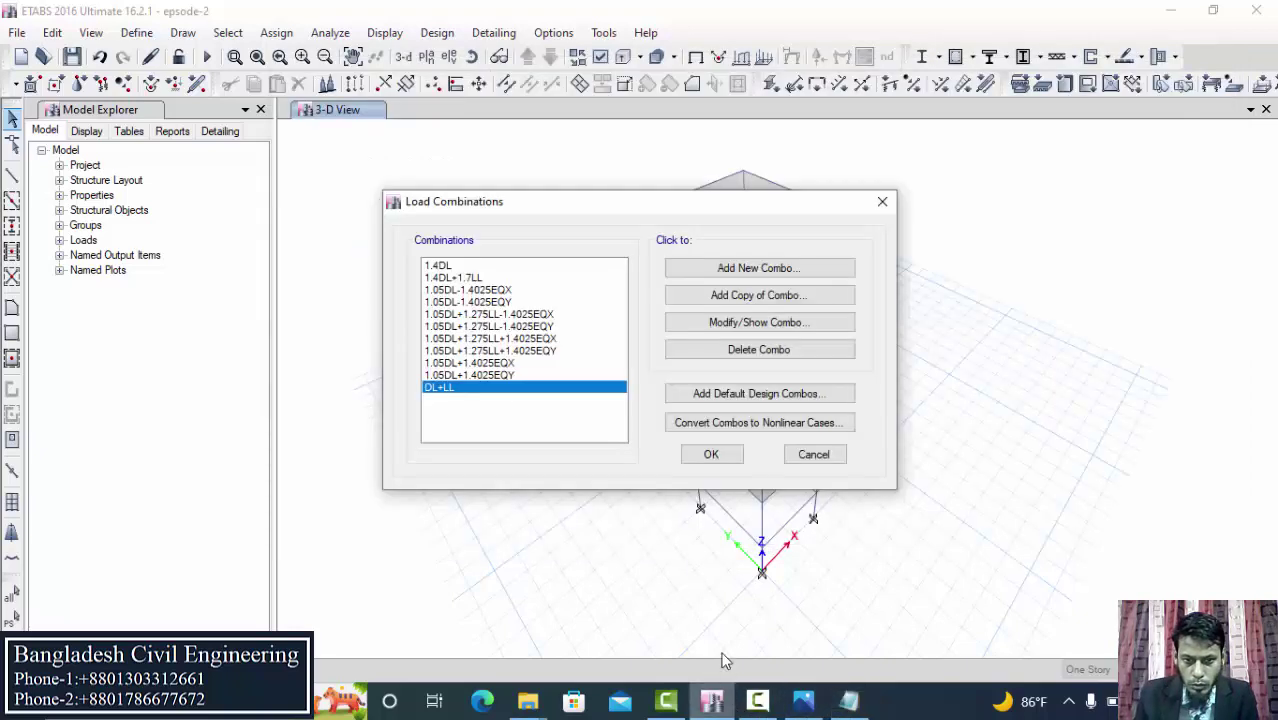
left_click(505, 374)
left_click(750, 295)
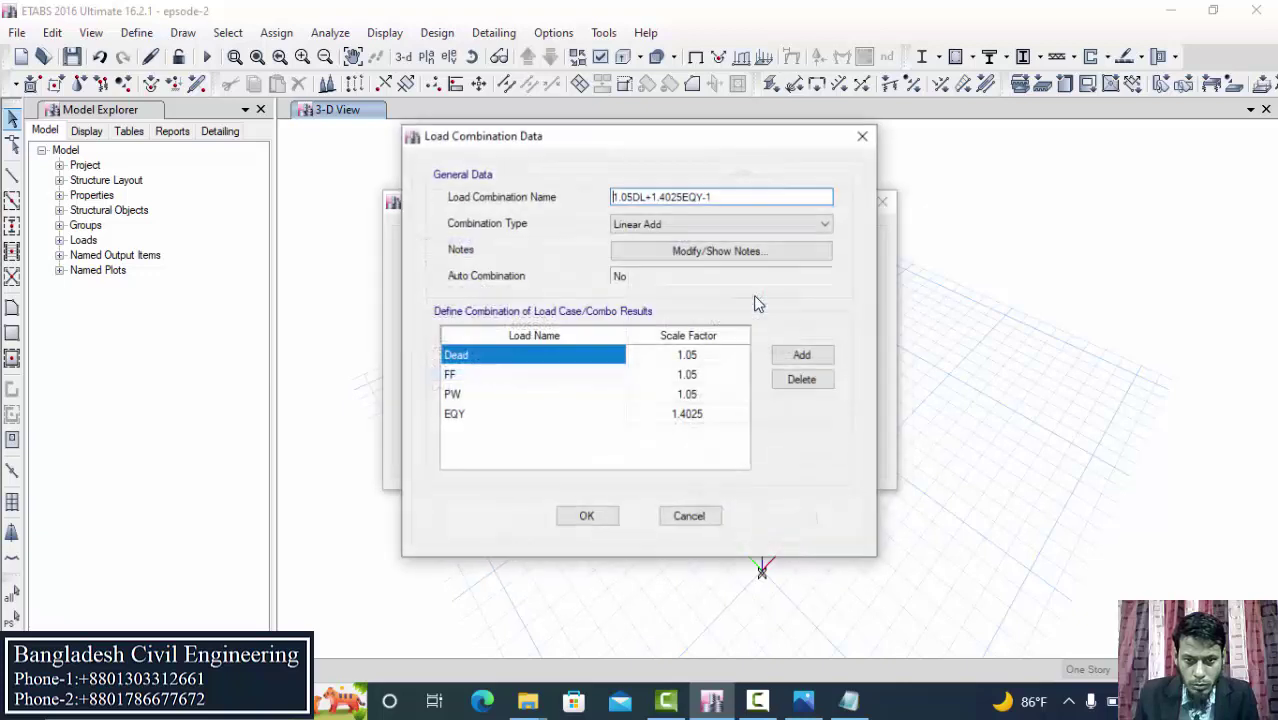
left_click_drag(714, 197, 522, 204)
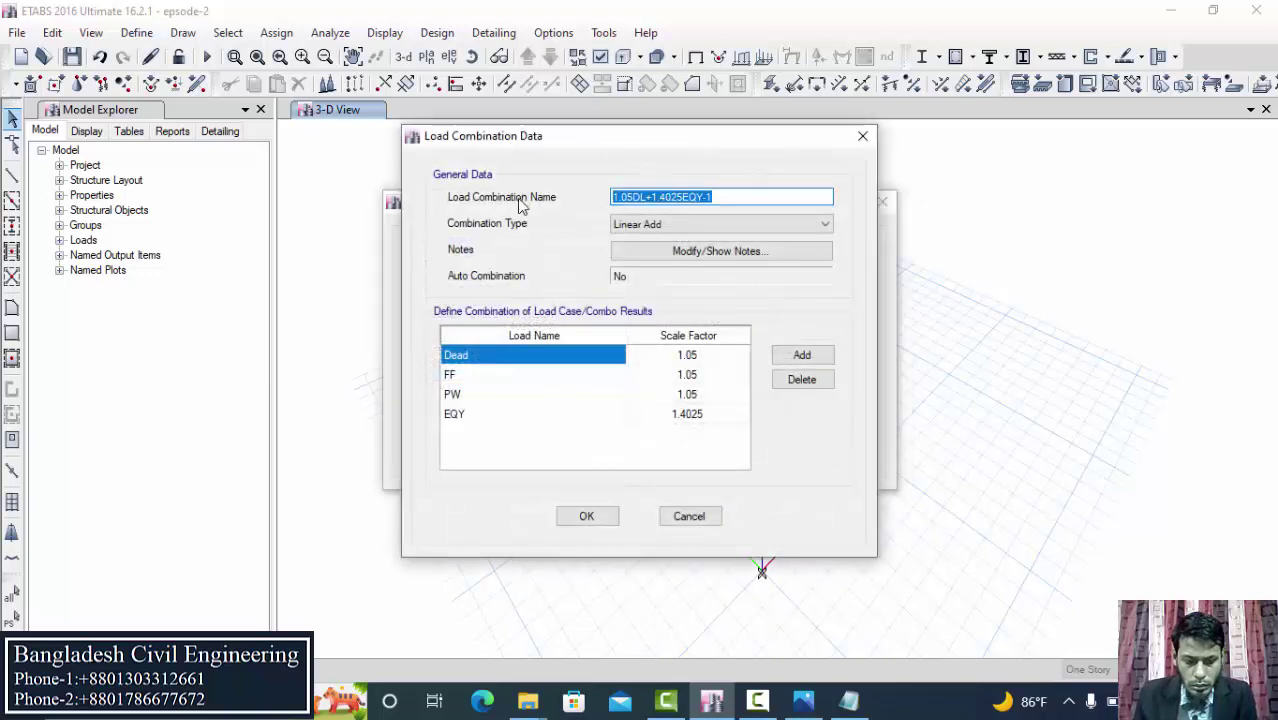
key("ctrl+v")
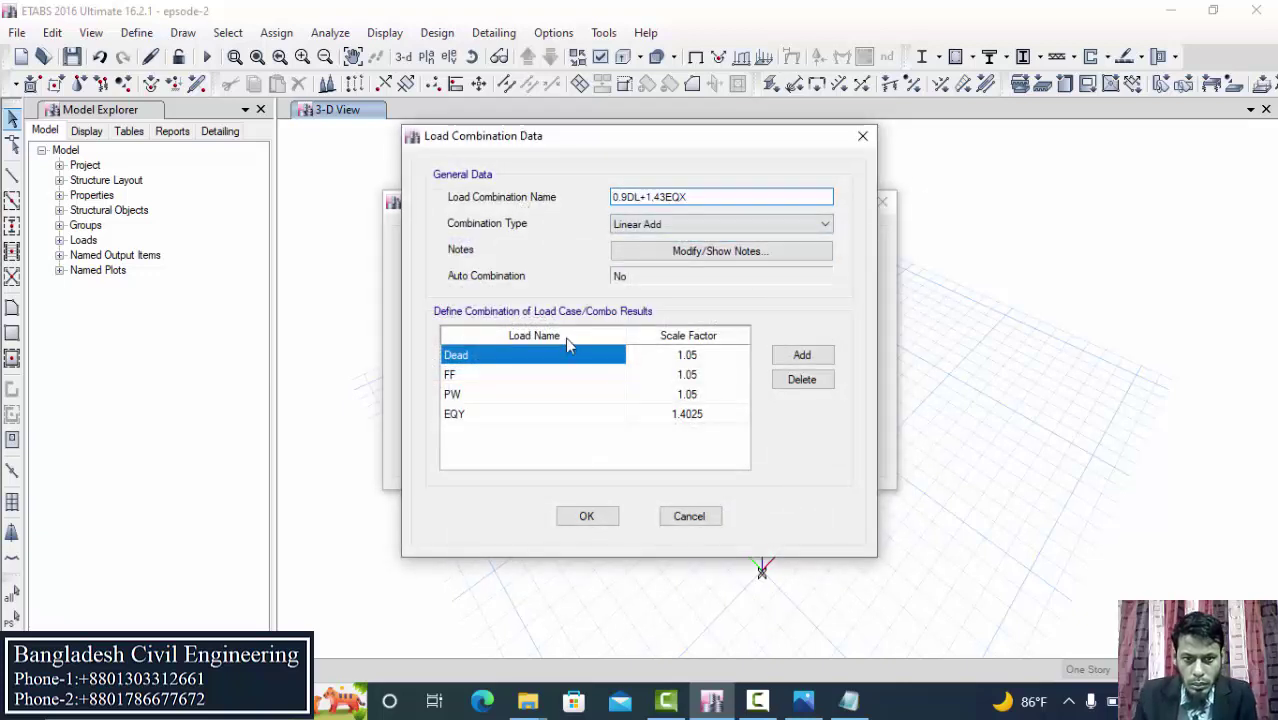
- Set the Dead, FF and PW scale factors of the 0.9DL+1.43EQX combination to 0.9
left_click(718, 357)
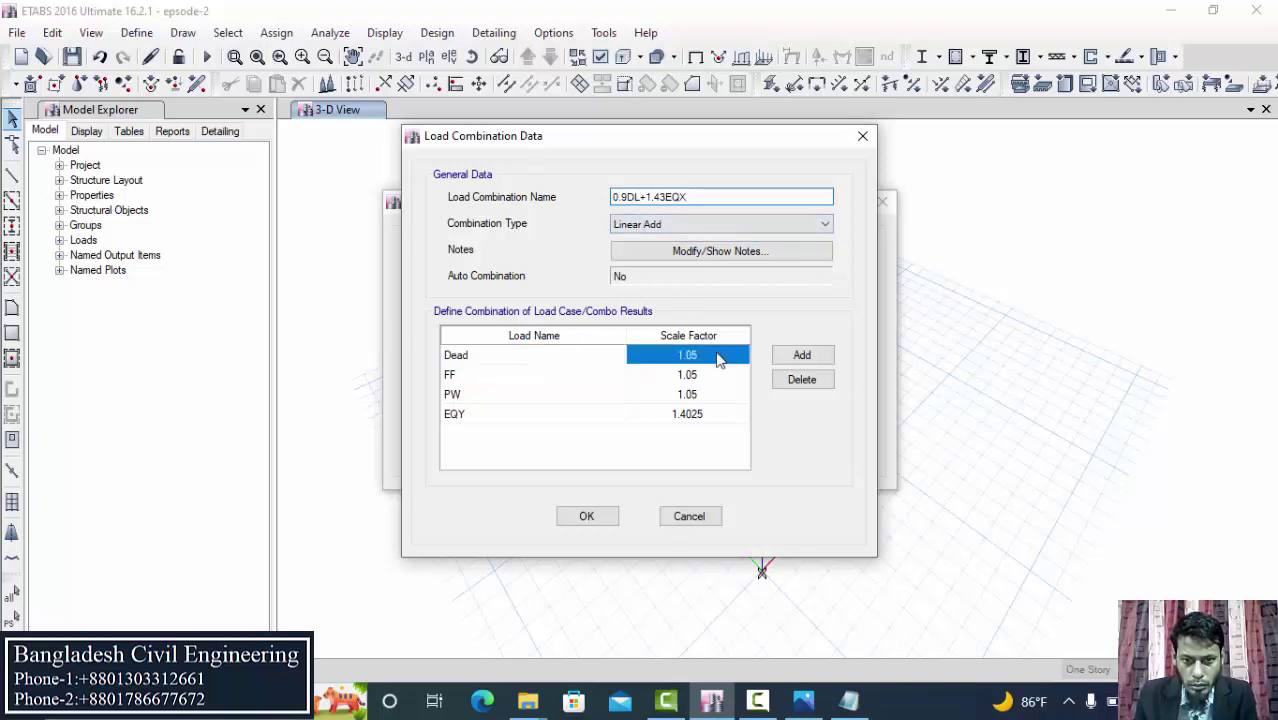
type("0")
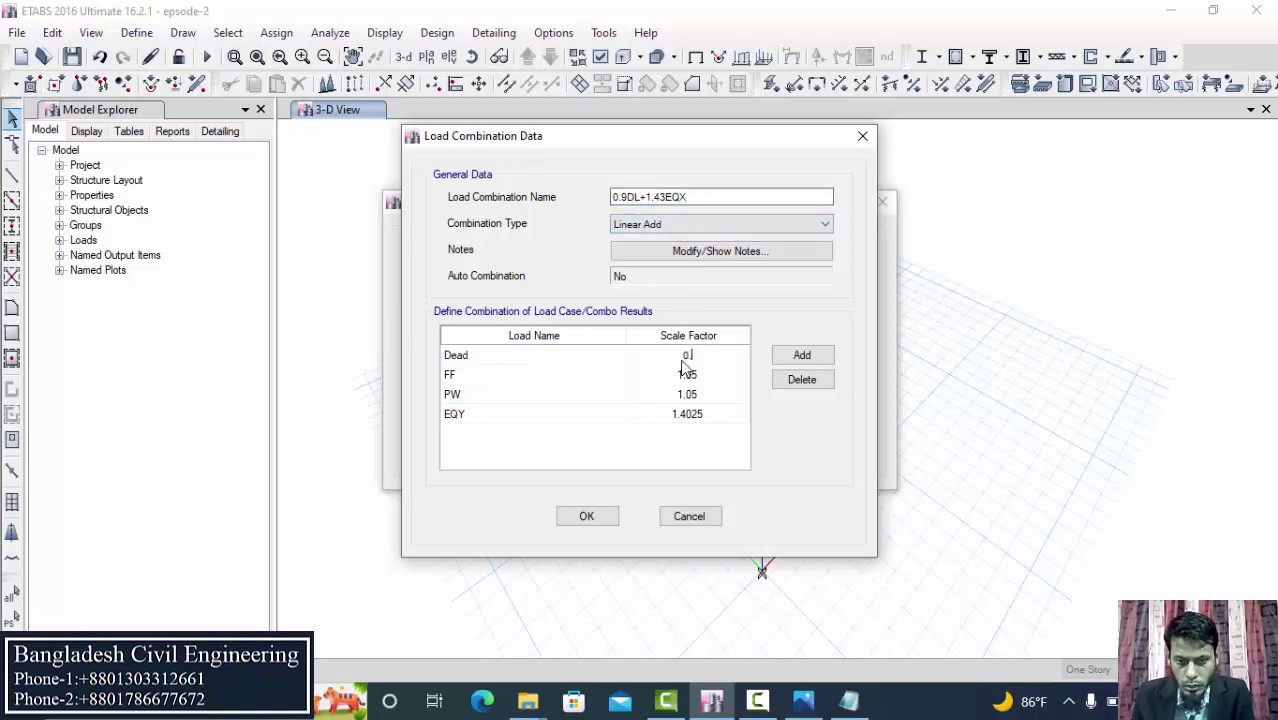
type(".9")
left_click(704, 379)
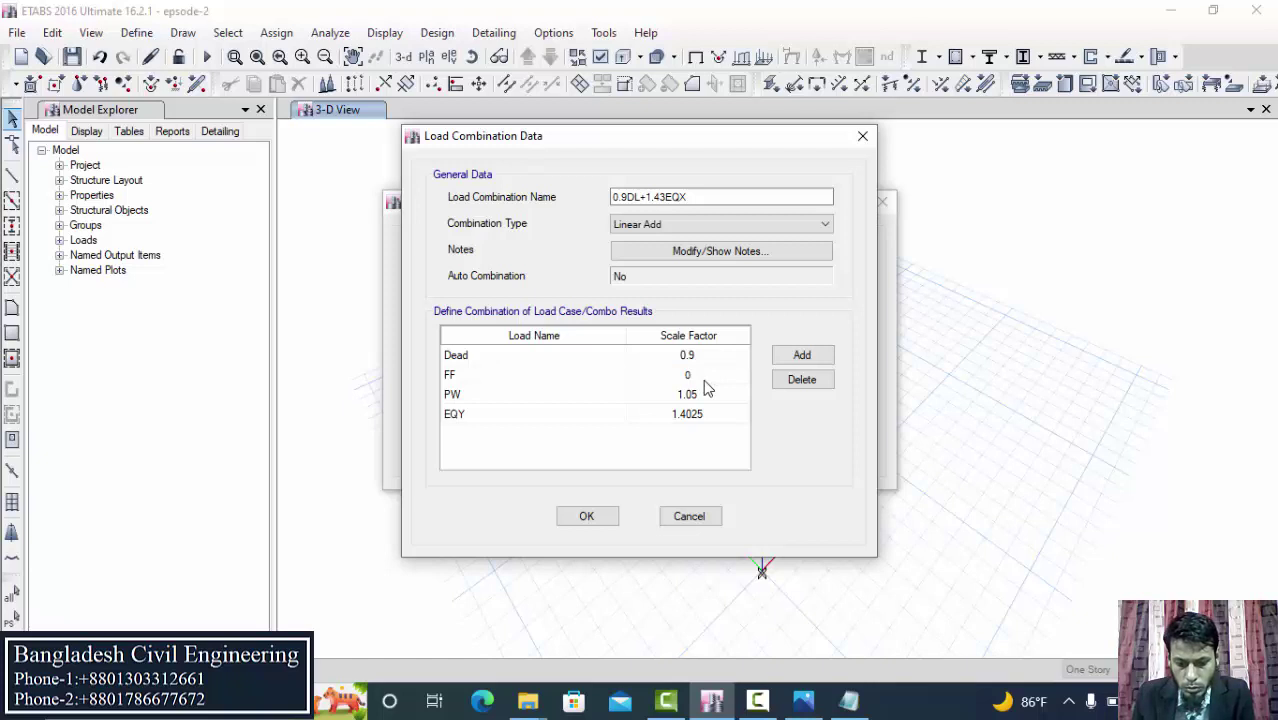
left_click(714, 395)
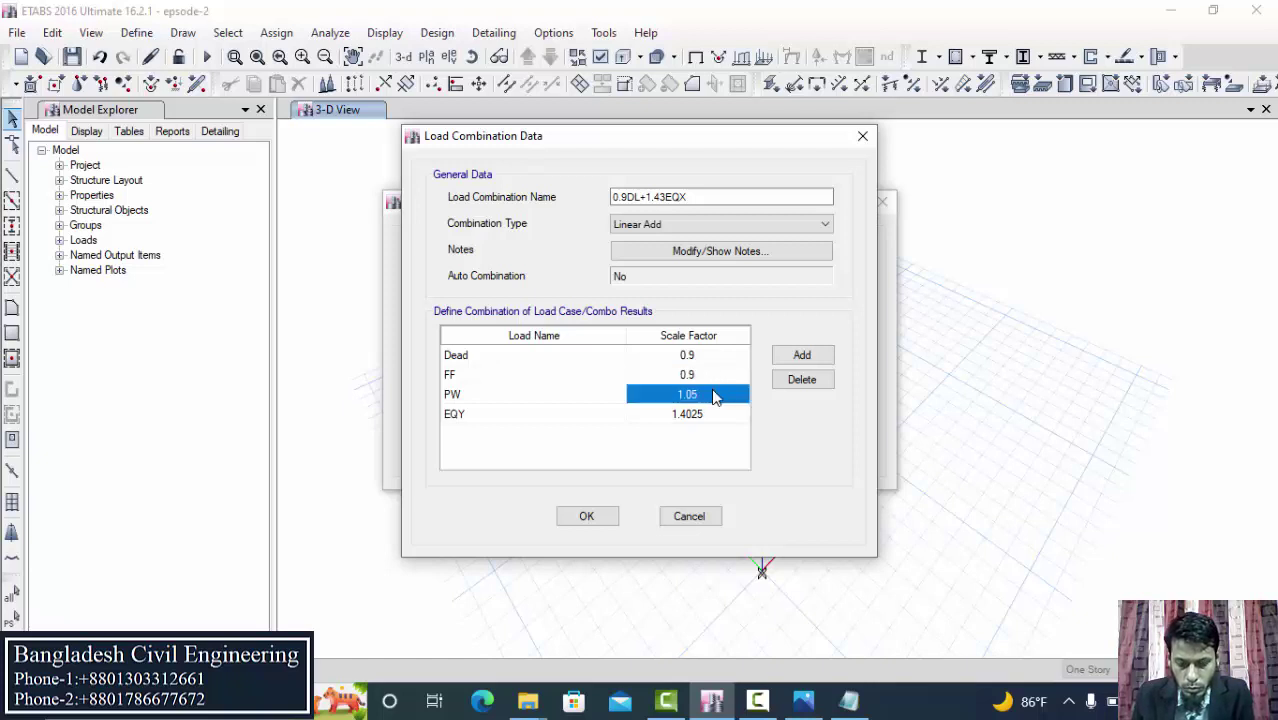
type("0.9")
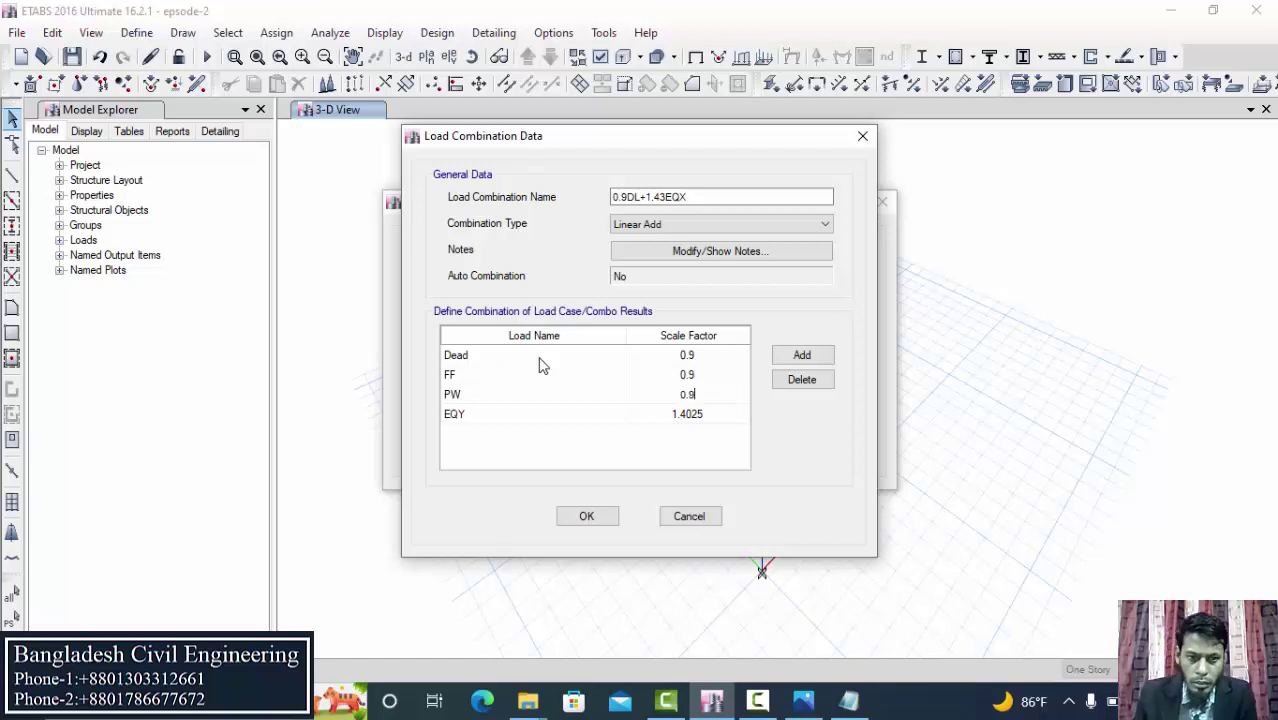
left_click(664, 200)
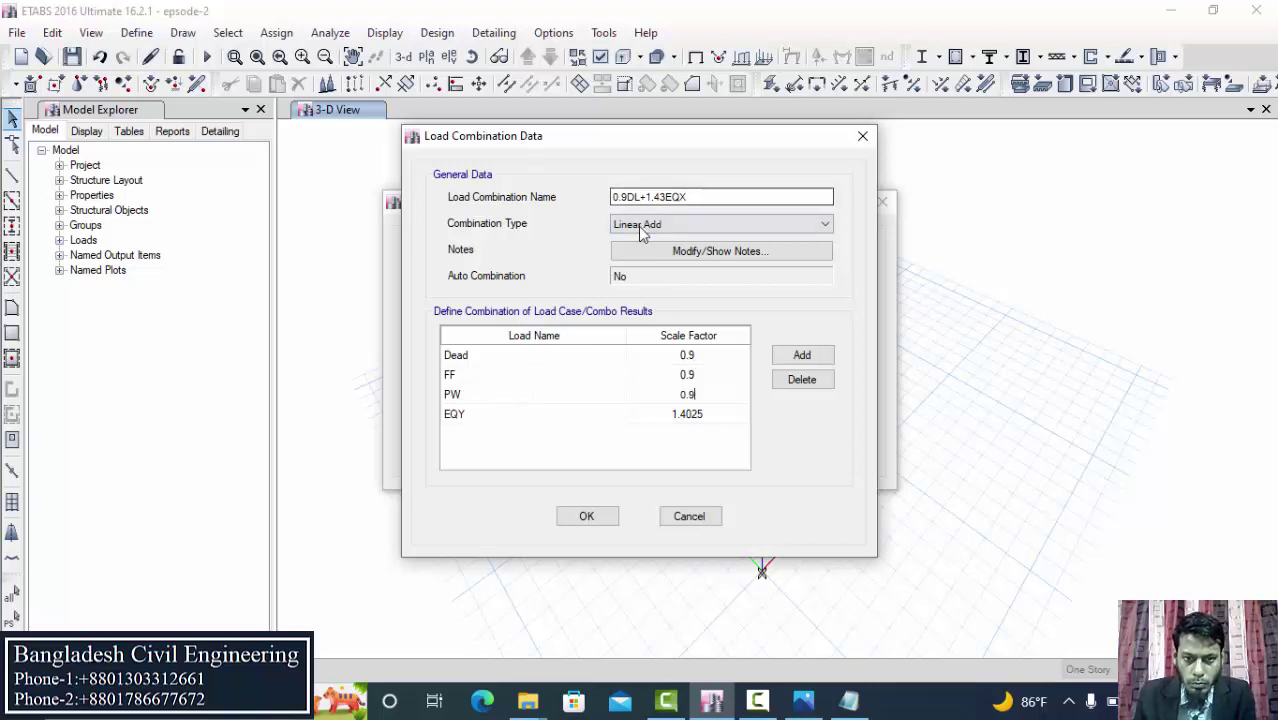
key("Tab")
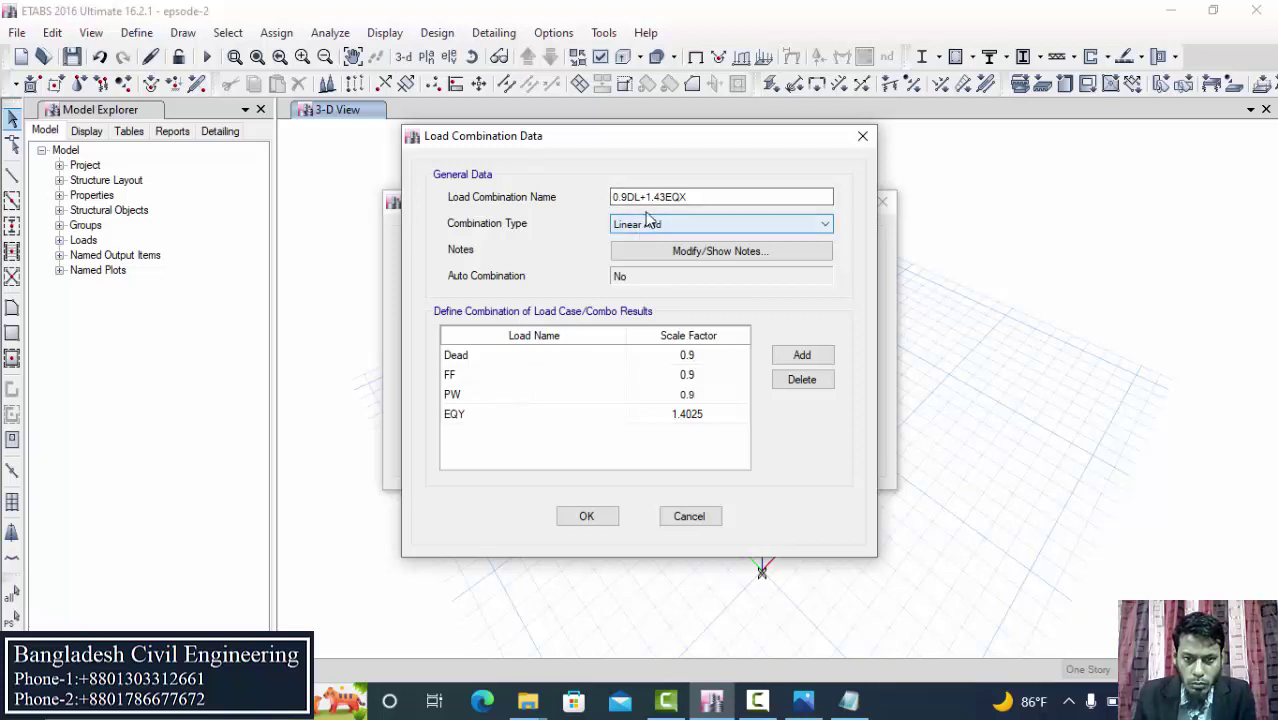
- Set the earthquake scale factor to 1.43, replace its EQY load case with EQX and save the 0.9DL+1.43EQX combination
left_click(718, 417)
left_click(718, 416)
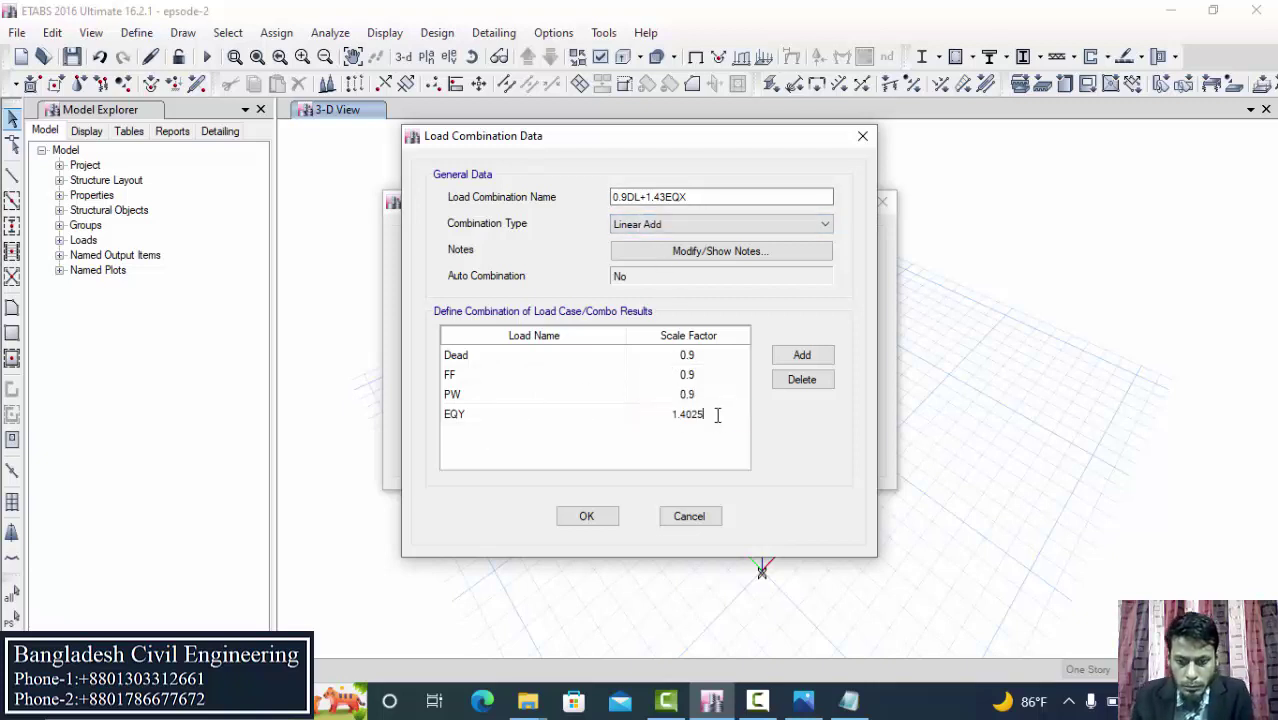
key("BackSpace")
key("BackSpace")
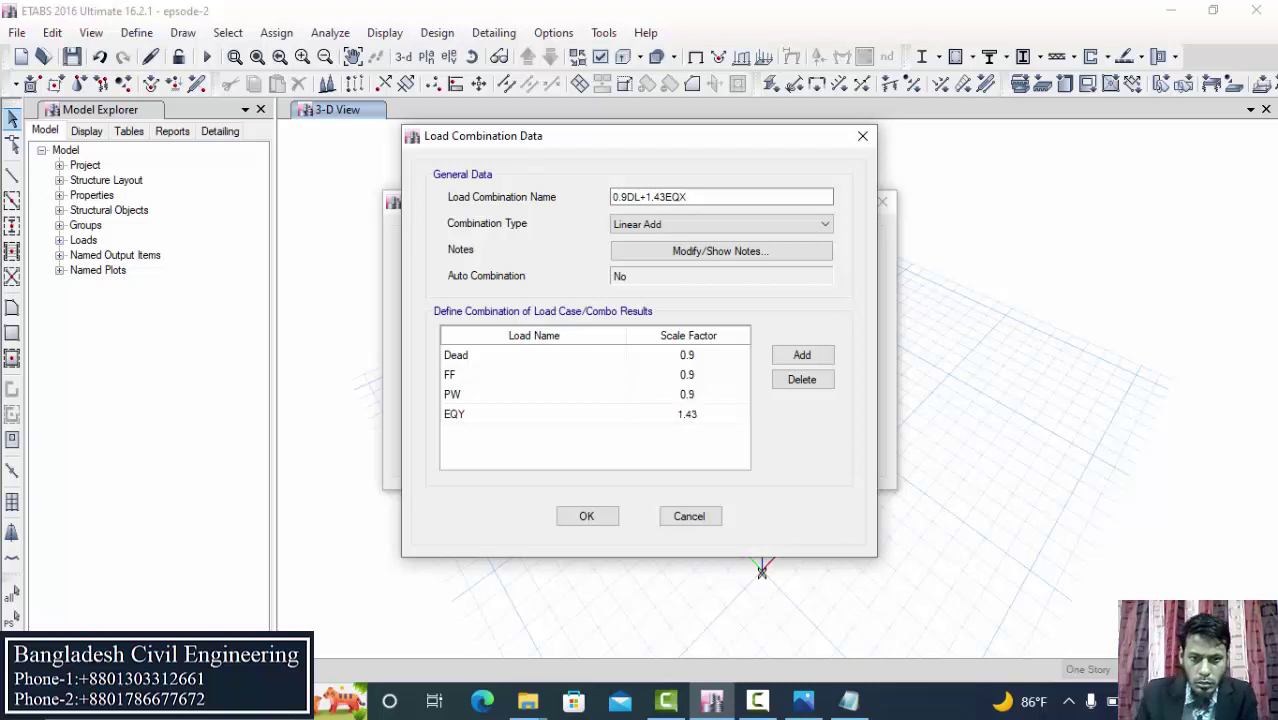
left_click(541, 419)
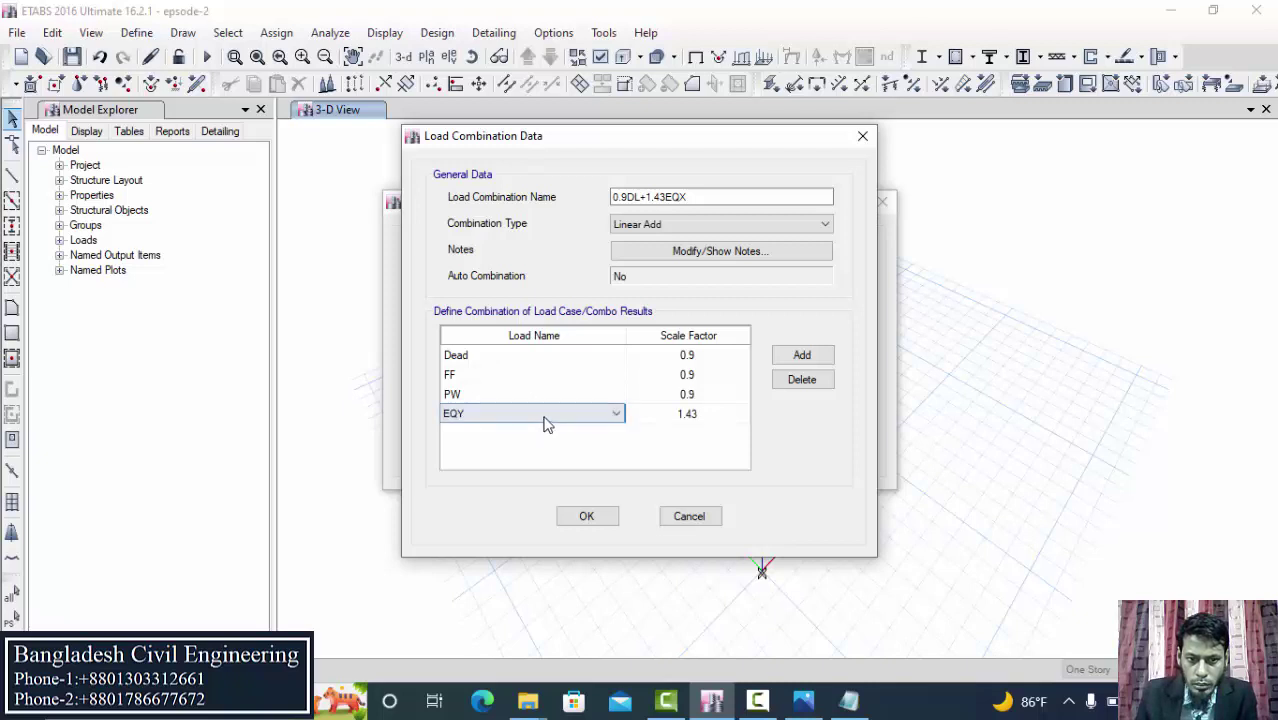
left_click(538, 417)
left_click(485, 624)
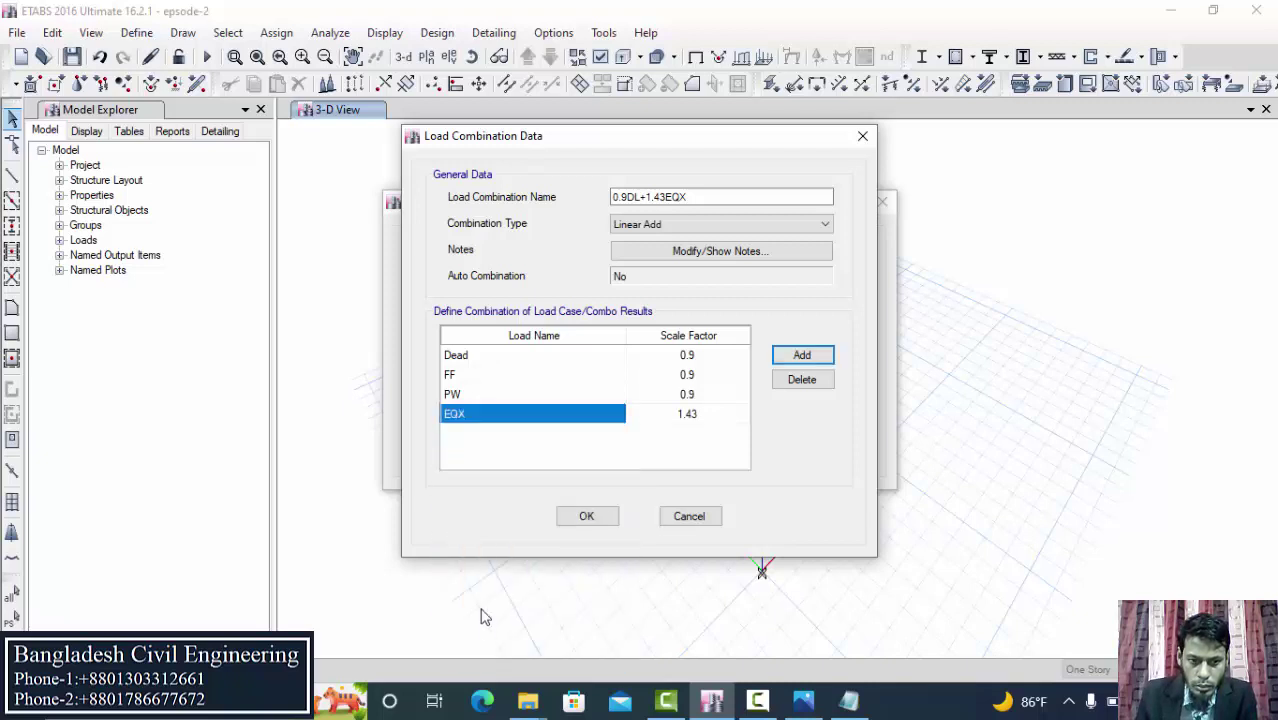
left_click(586, 516)
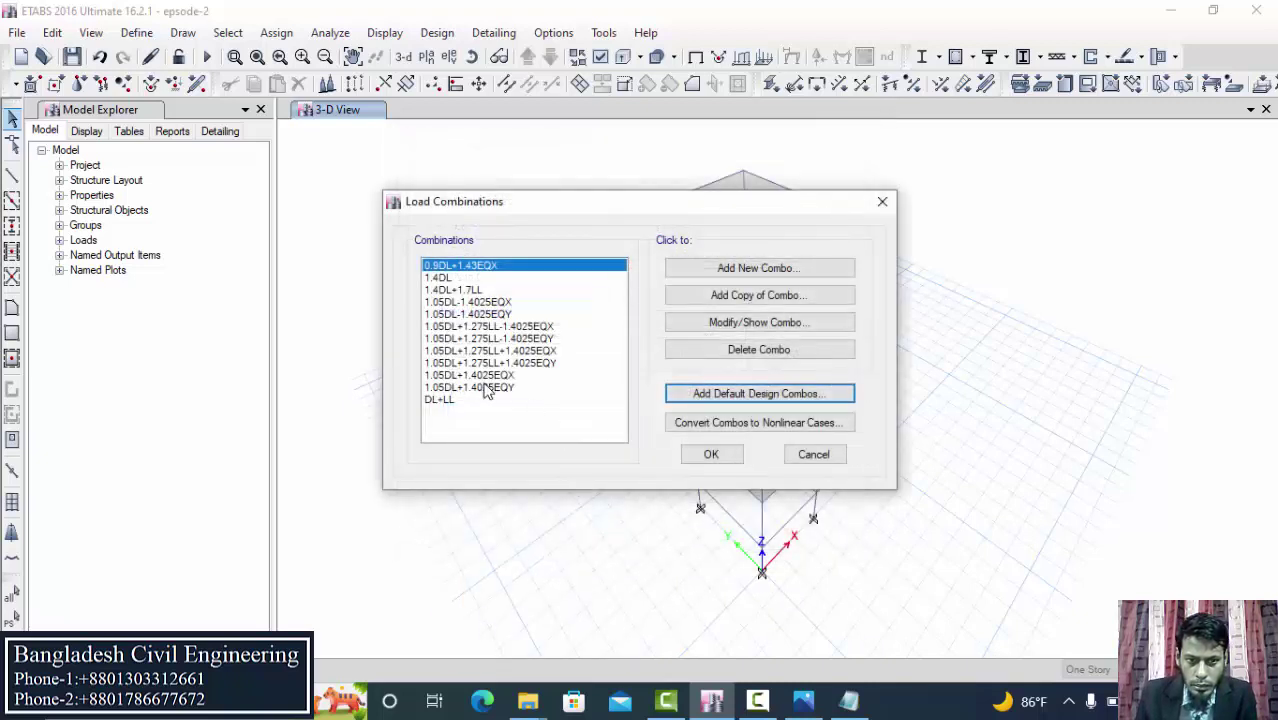
- Add a copy of the 0.9DL+1.43EQX combination and name it 0.9DL-1.43EQX
left_click(713, 296)
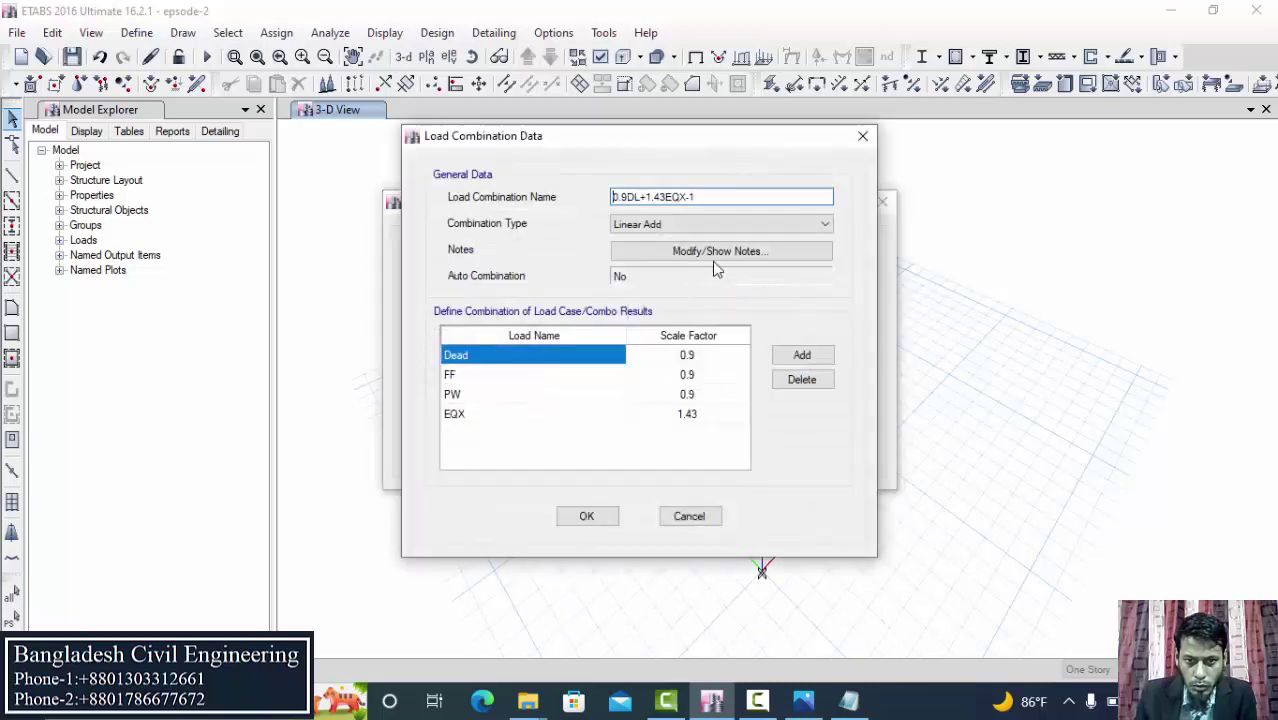
key("BackSpace")
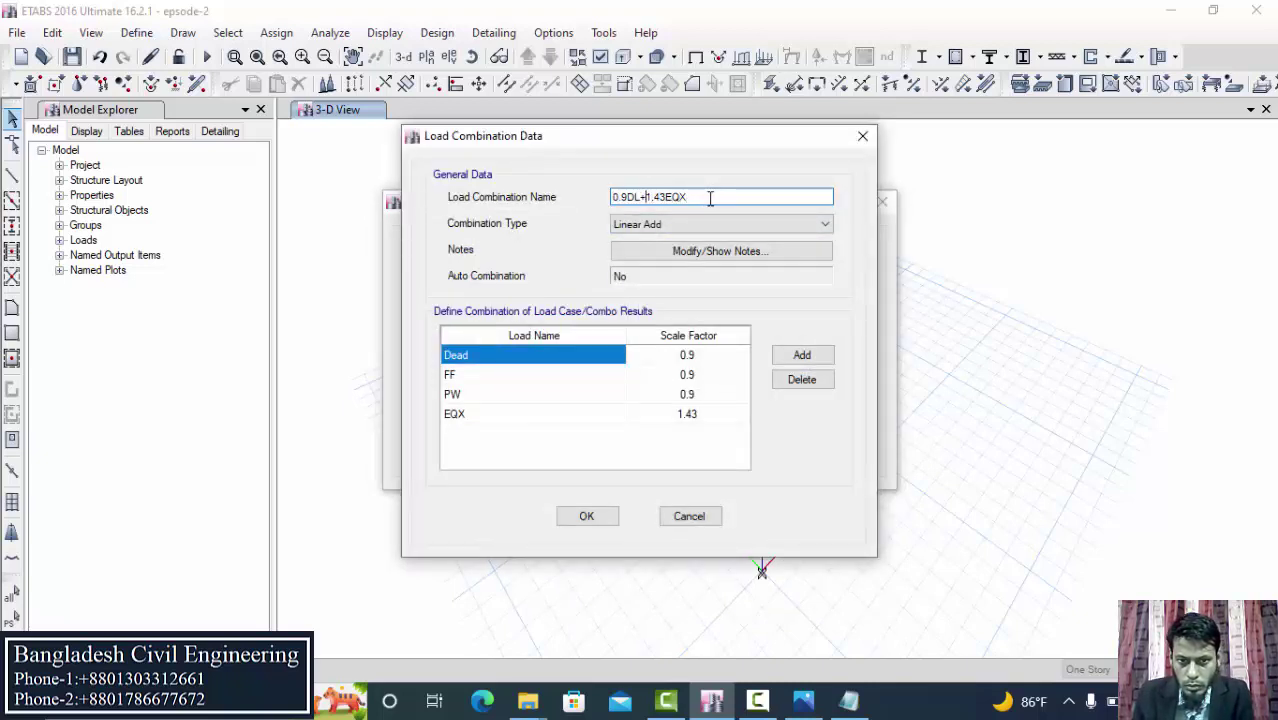
key("BackSpace")
type("-")
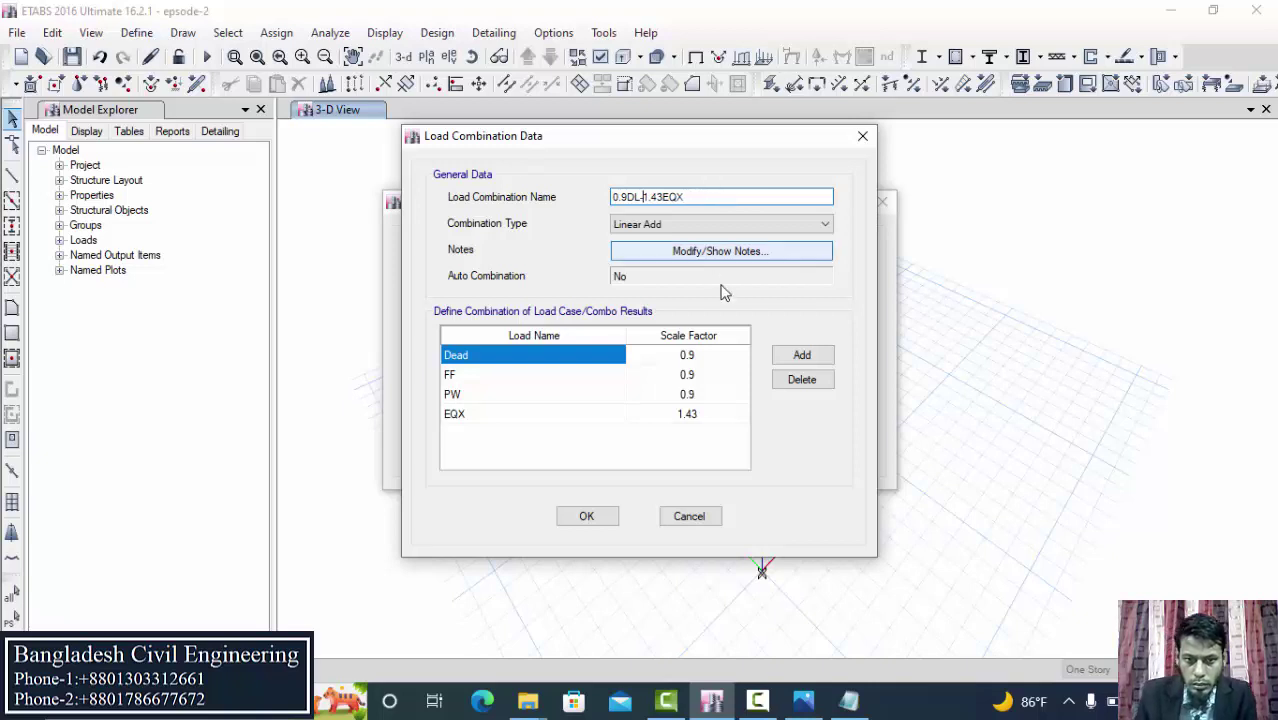
- Set the EQX scale factor to -1.43 and save the 0.9DL-1.43EQX combination
left_click(666, 419)
left_click(659, 417)
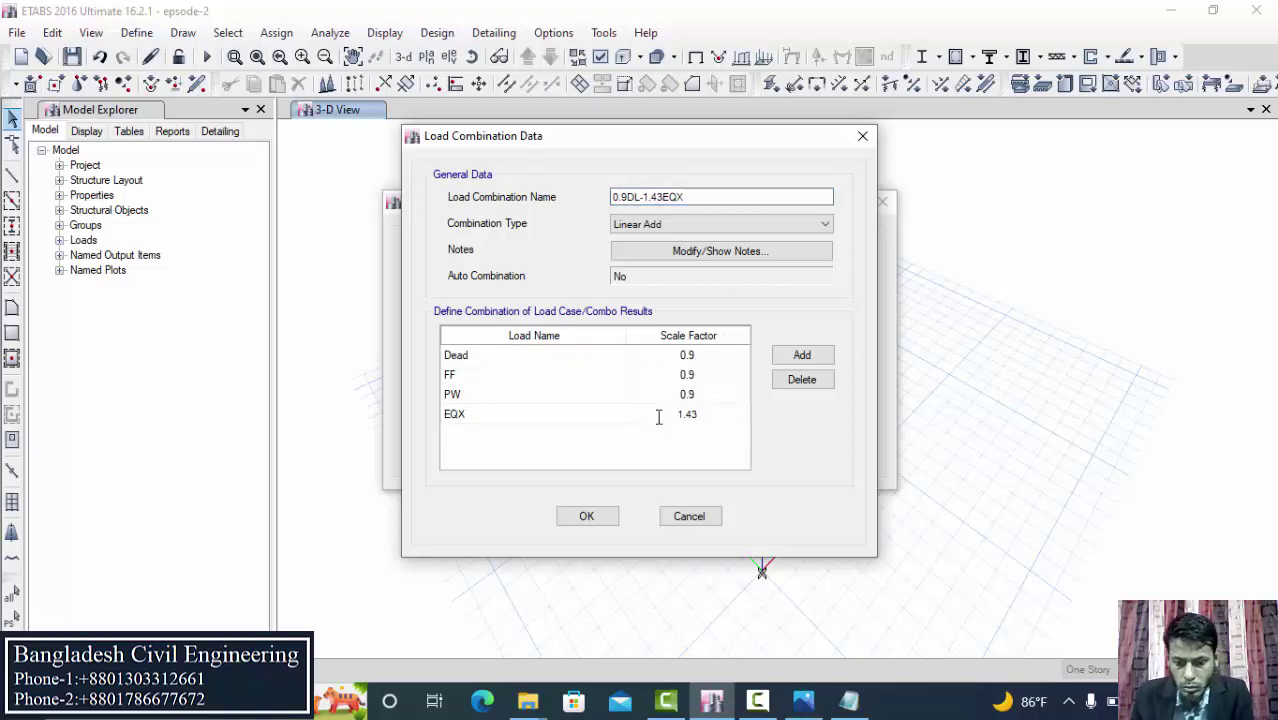
type("-")
left_click(586, 516)
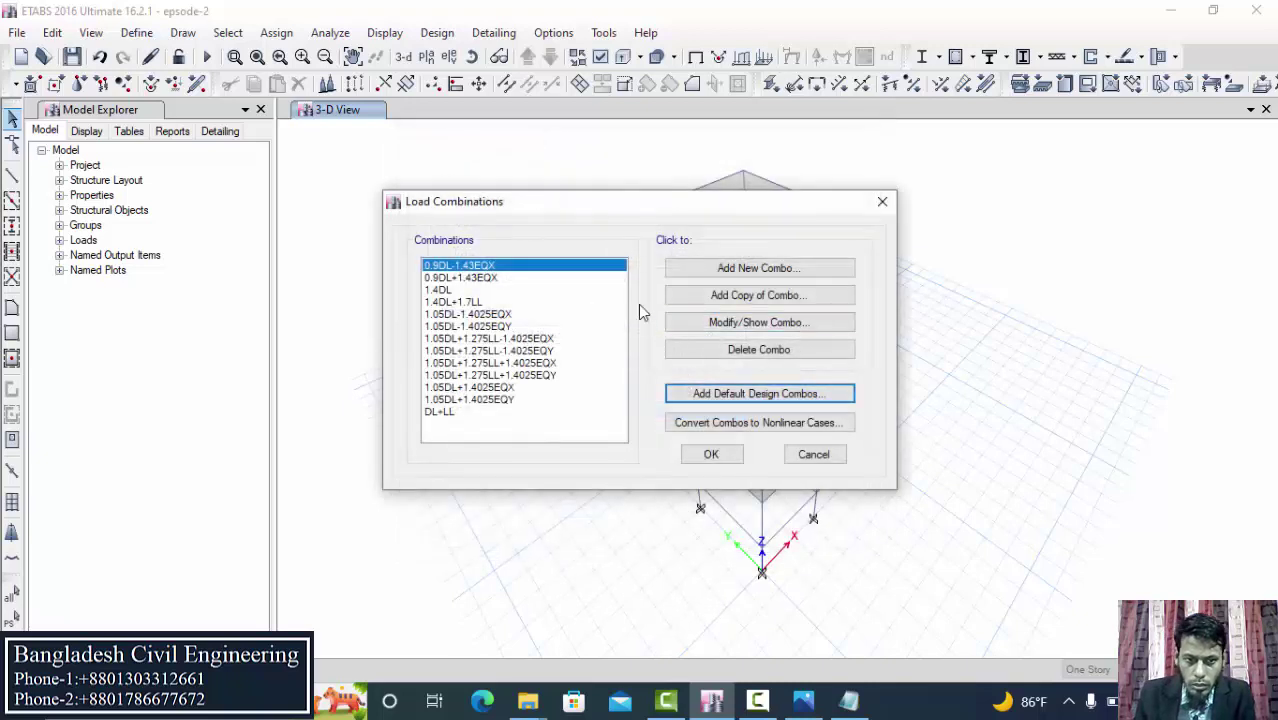
- Copy the 0.9DL+1.43EQX combination as 0.9DL+1.43EQY, replace its EQX load case with EQY and save it
left_click(473, 279)
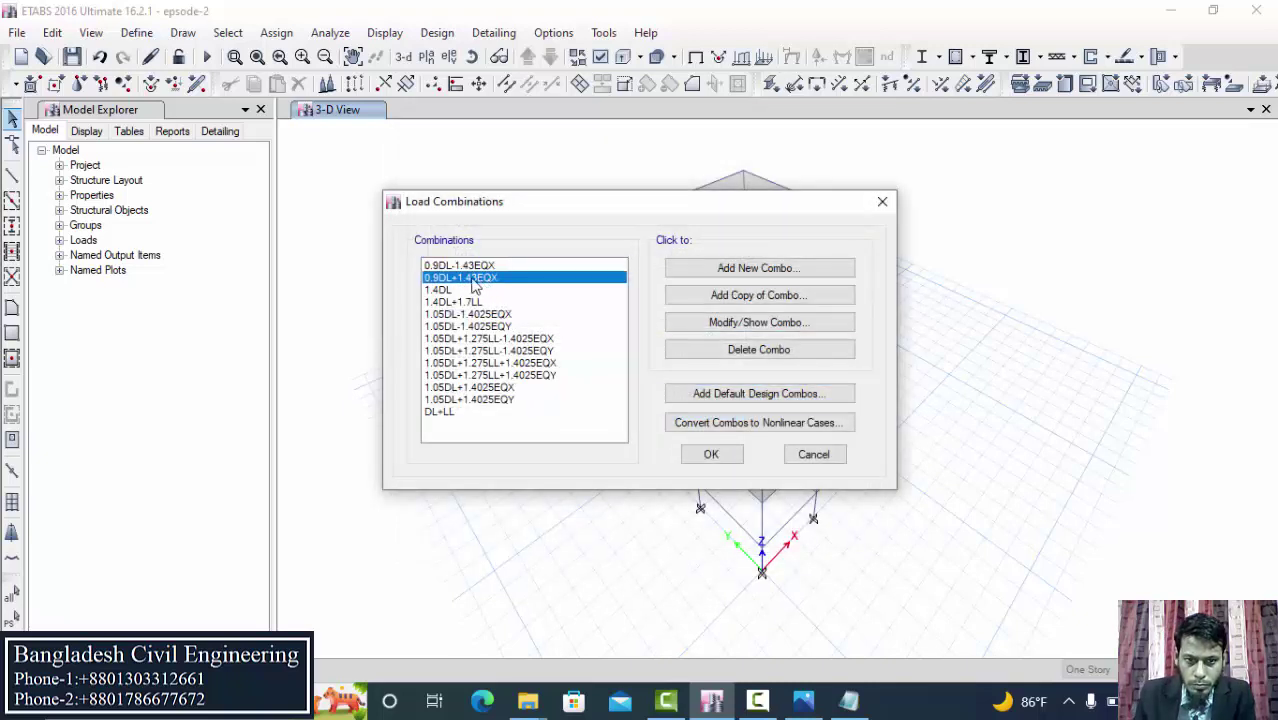
left_click(756, 298)
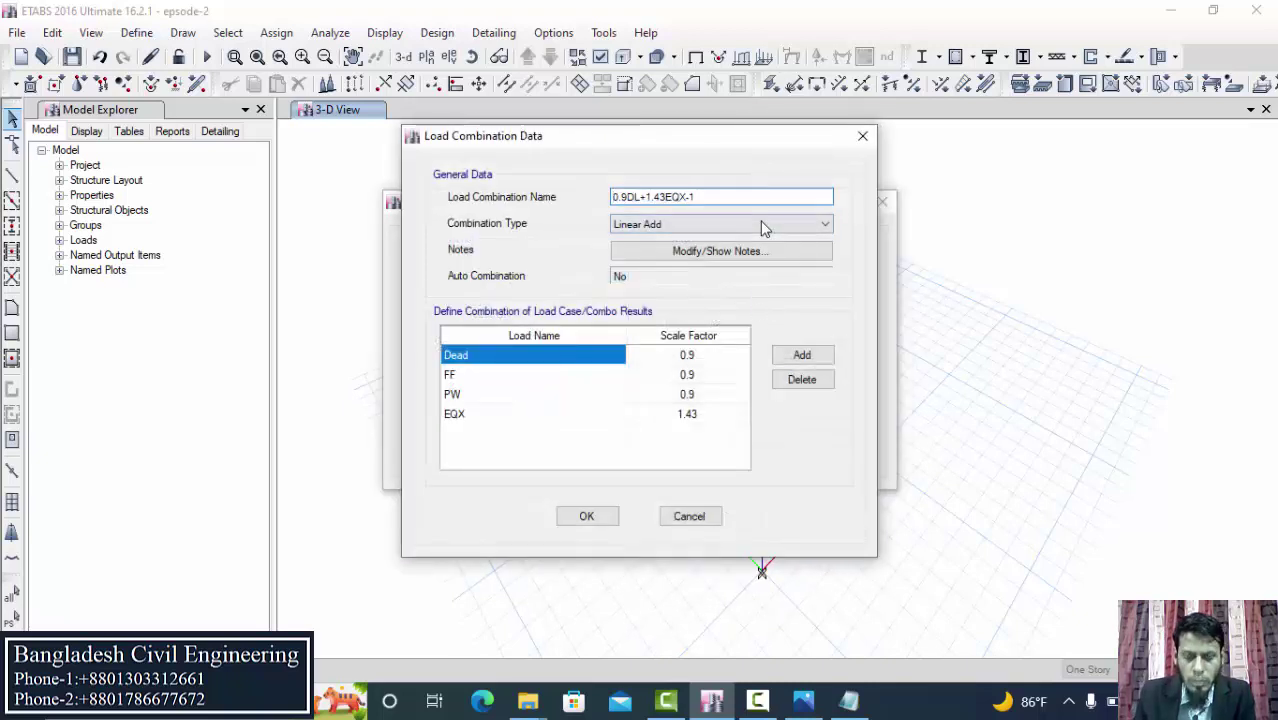
left_click(740, 199)
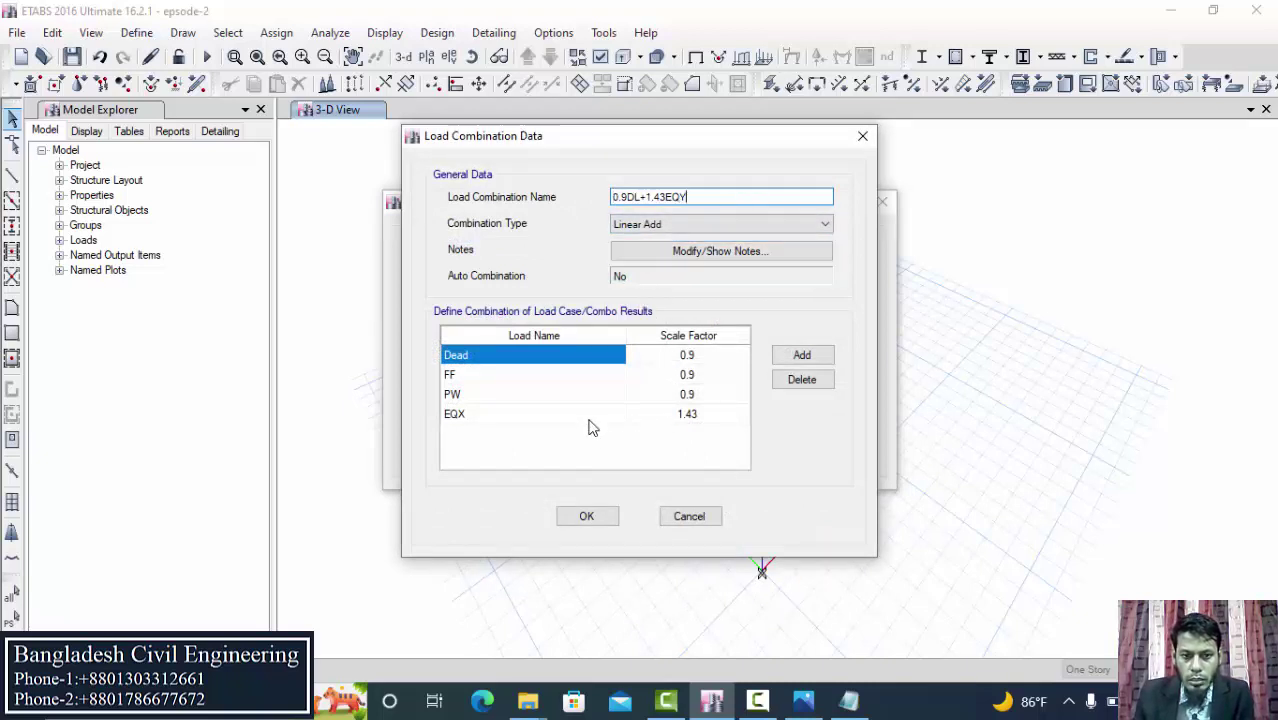
left_click(588, 415)
left_click(616, 413)
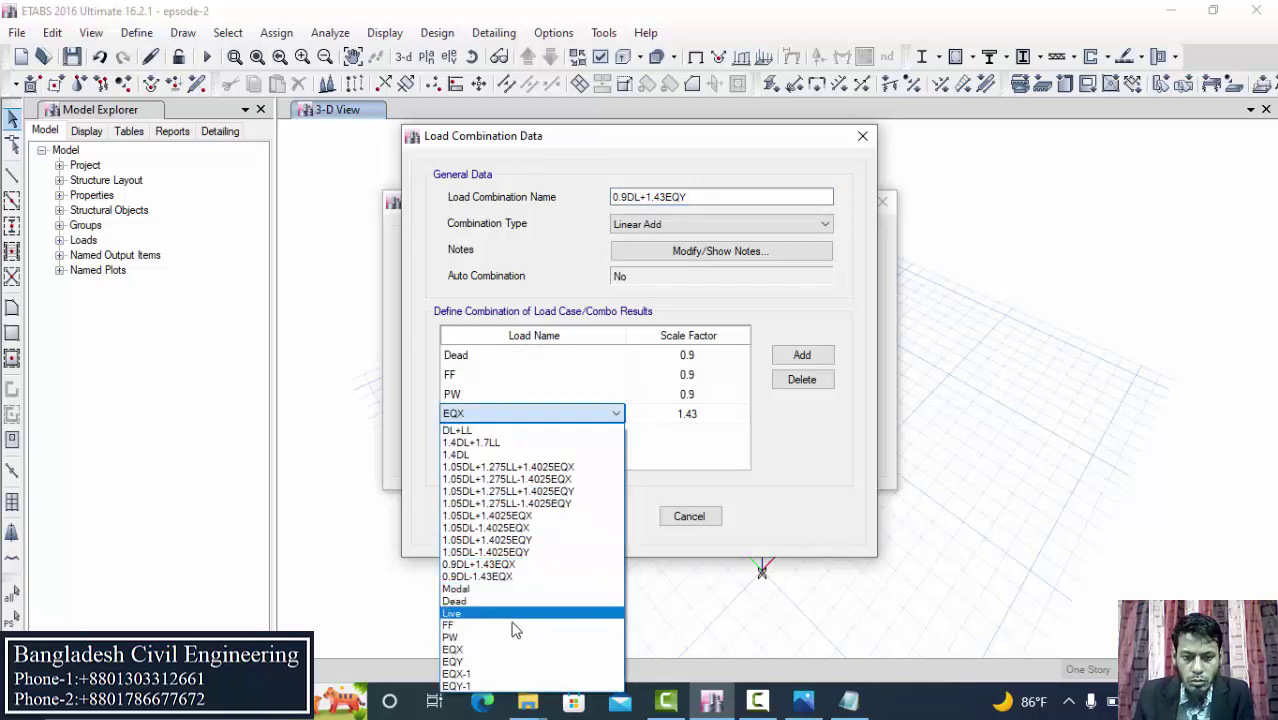
left_click(490, 662)
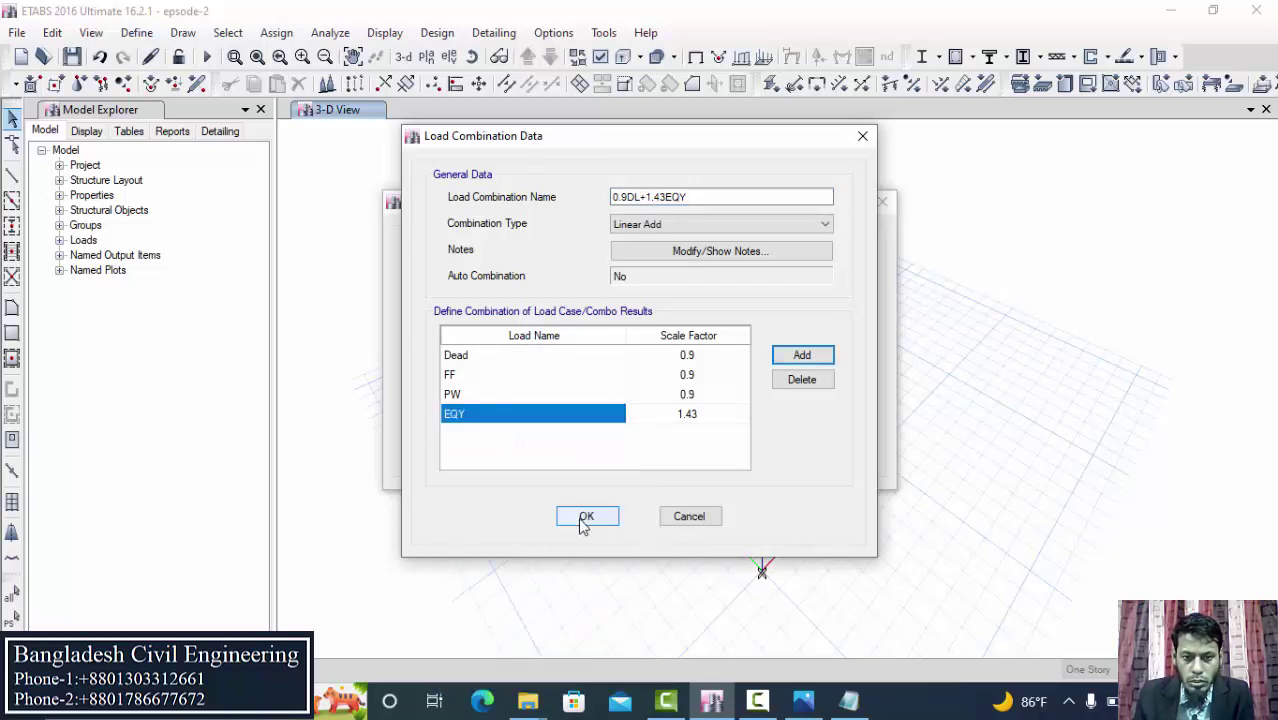
left_click(585, 517)
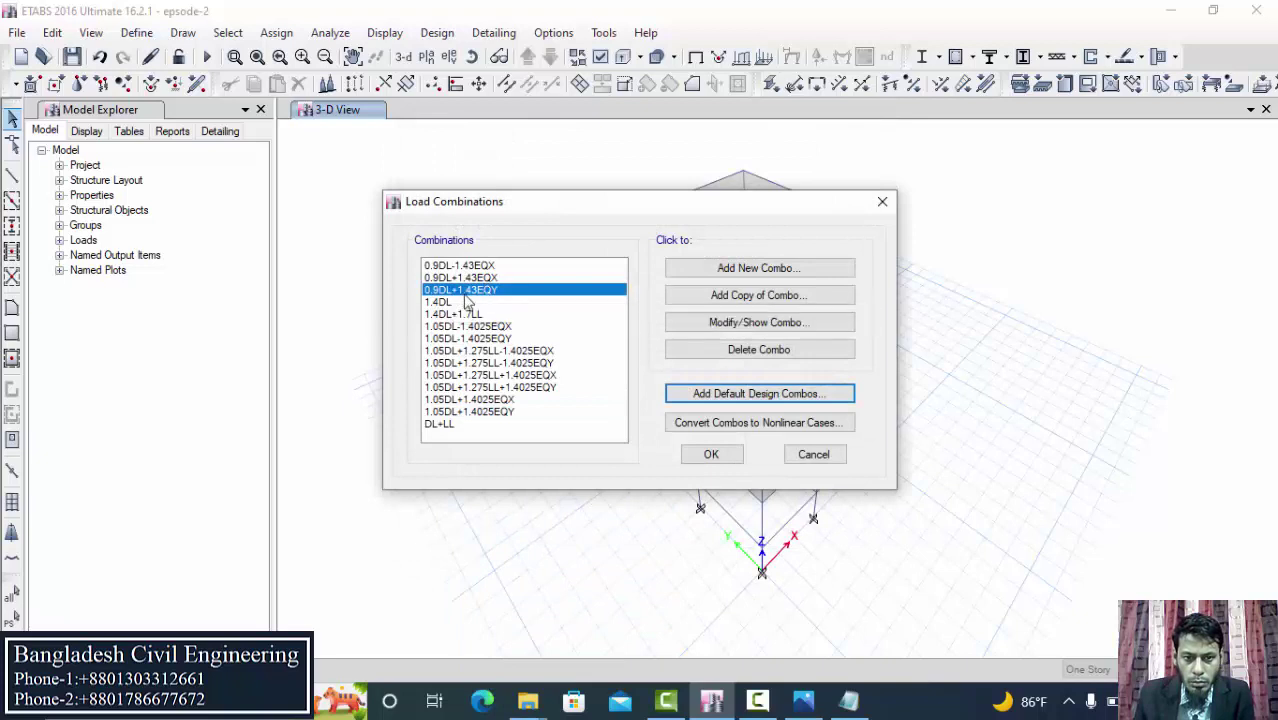
- Add a copy of the 0.9DL+1.43EQY combination and name it 0.9DL-1.43EQY
left_click(739, 301)
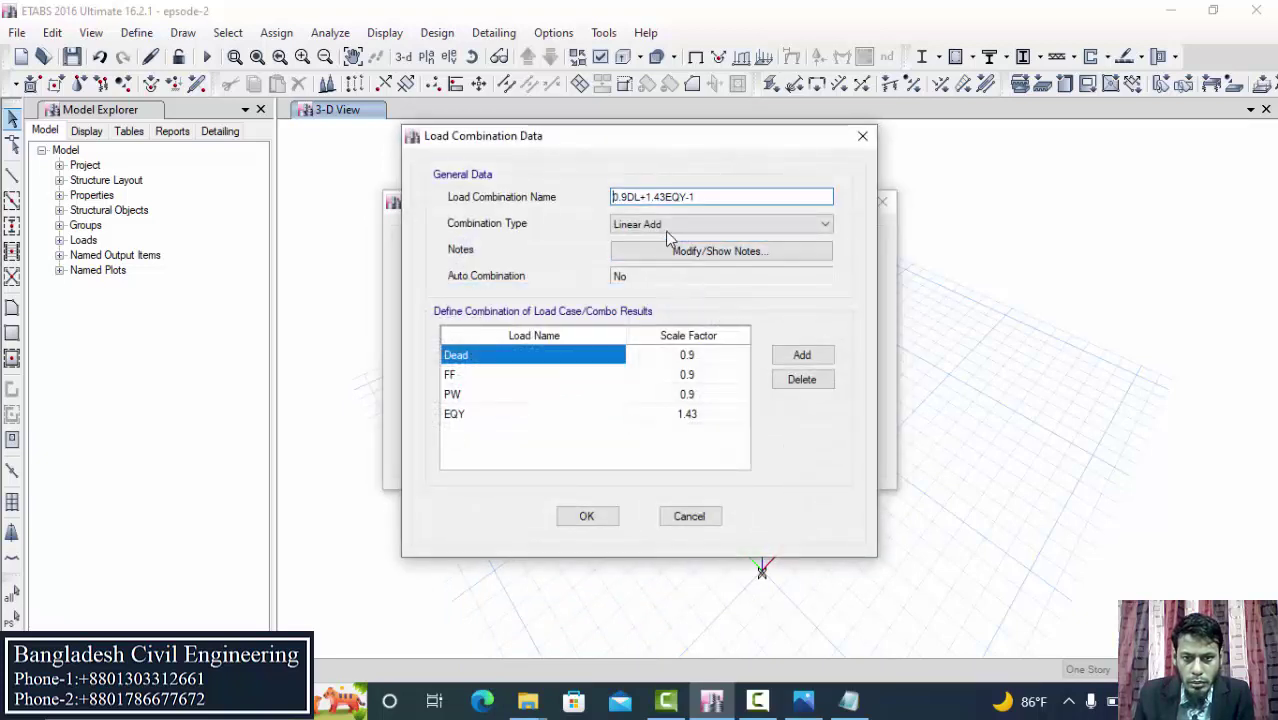
left_click(722, 201)
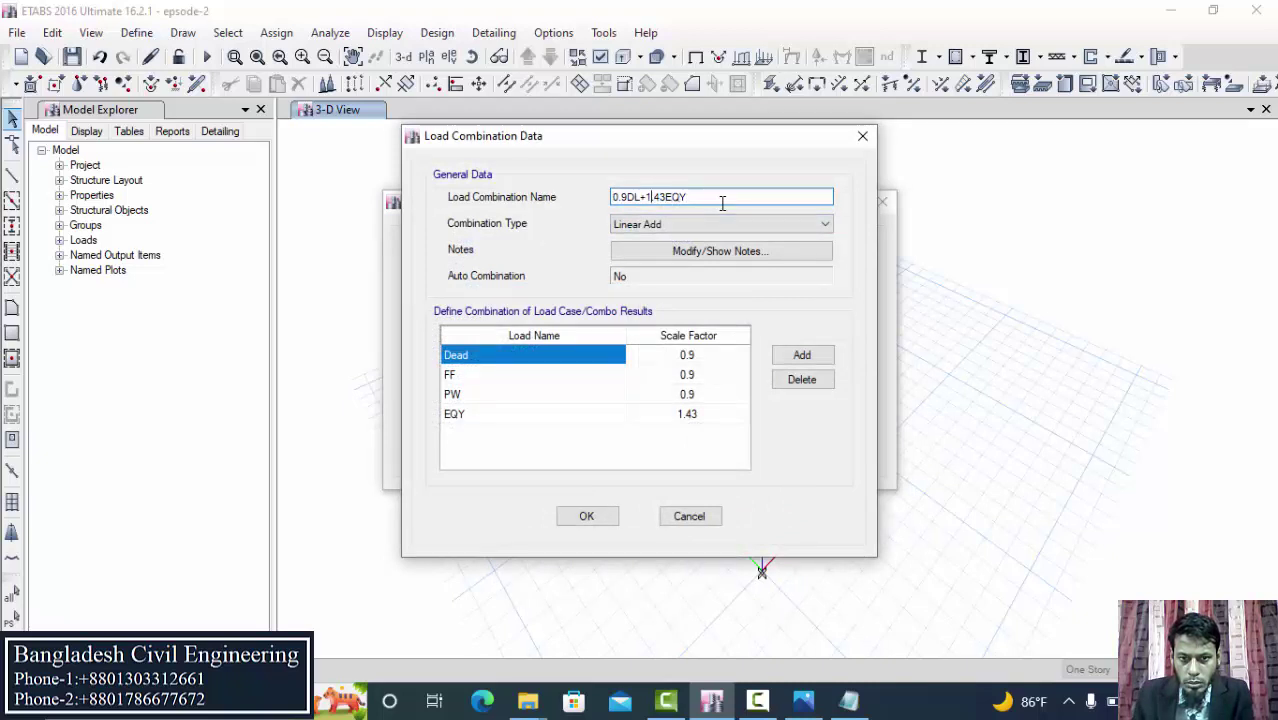
key("BackSpace")
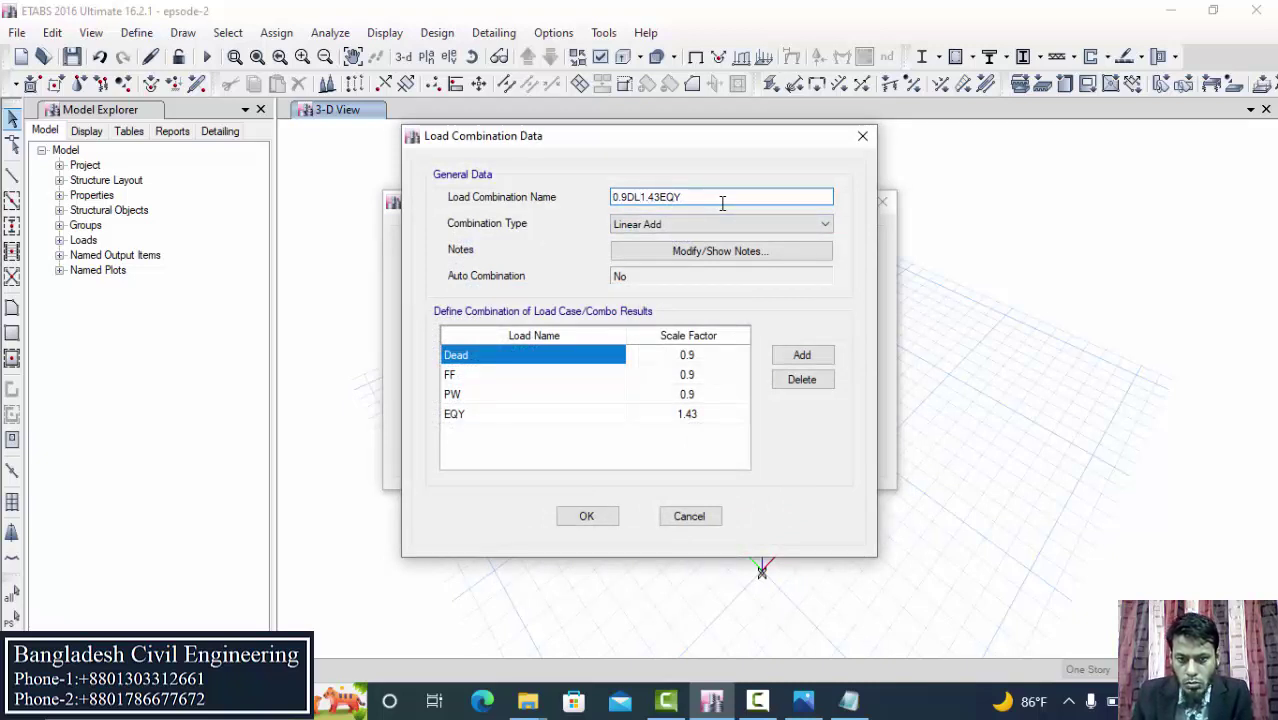
type("-")
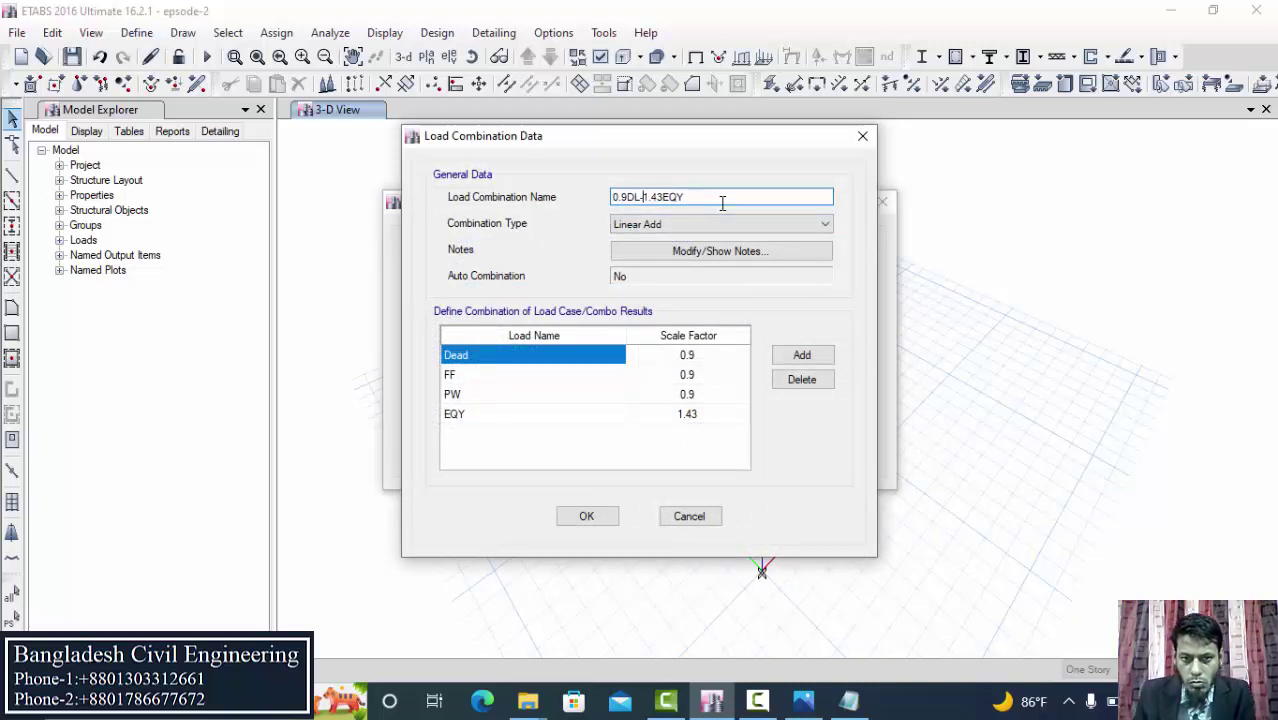
- Set the EQY scale factor to -1.43, save the 0.9DL-1.43EQY combination and accept the full list of load combinations
left_click(658, 416)
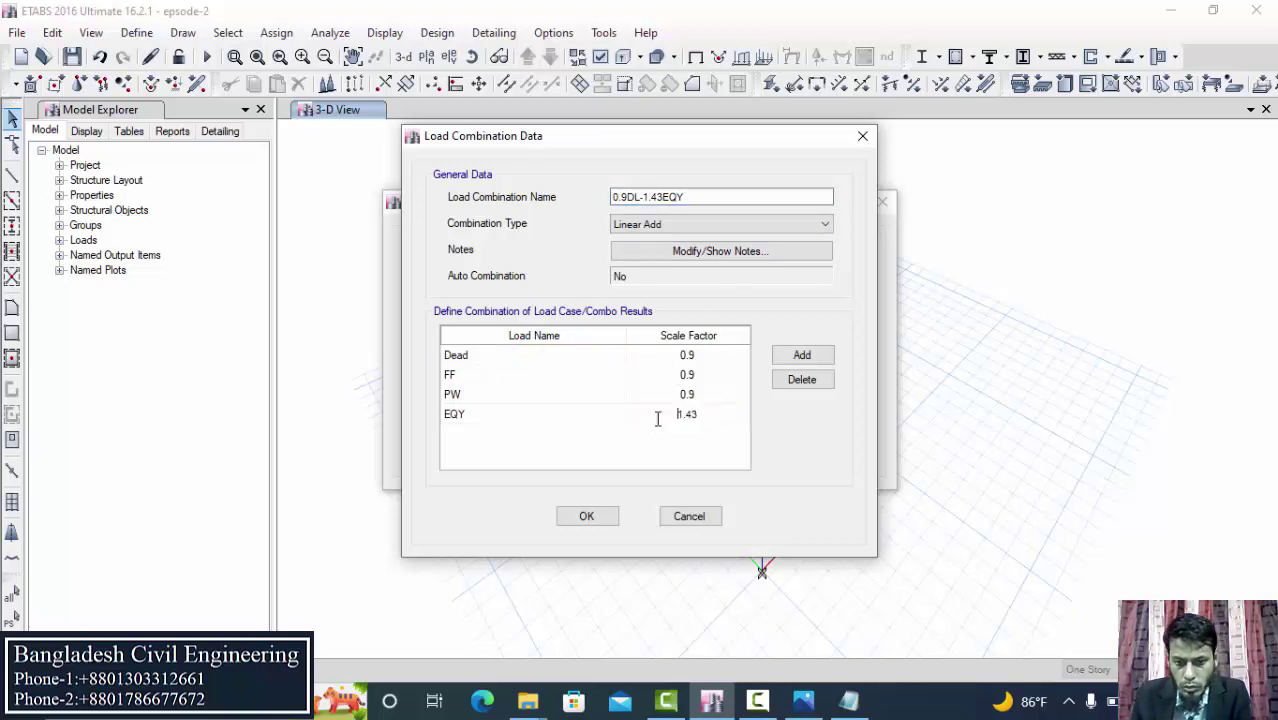
left_click(562, 514)
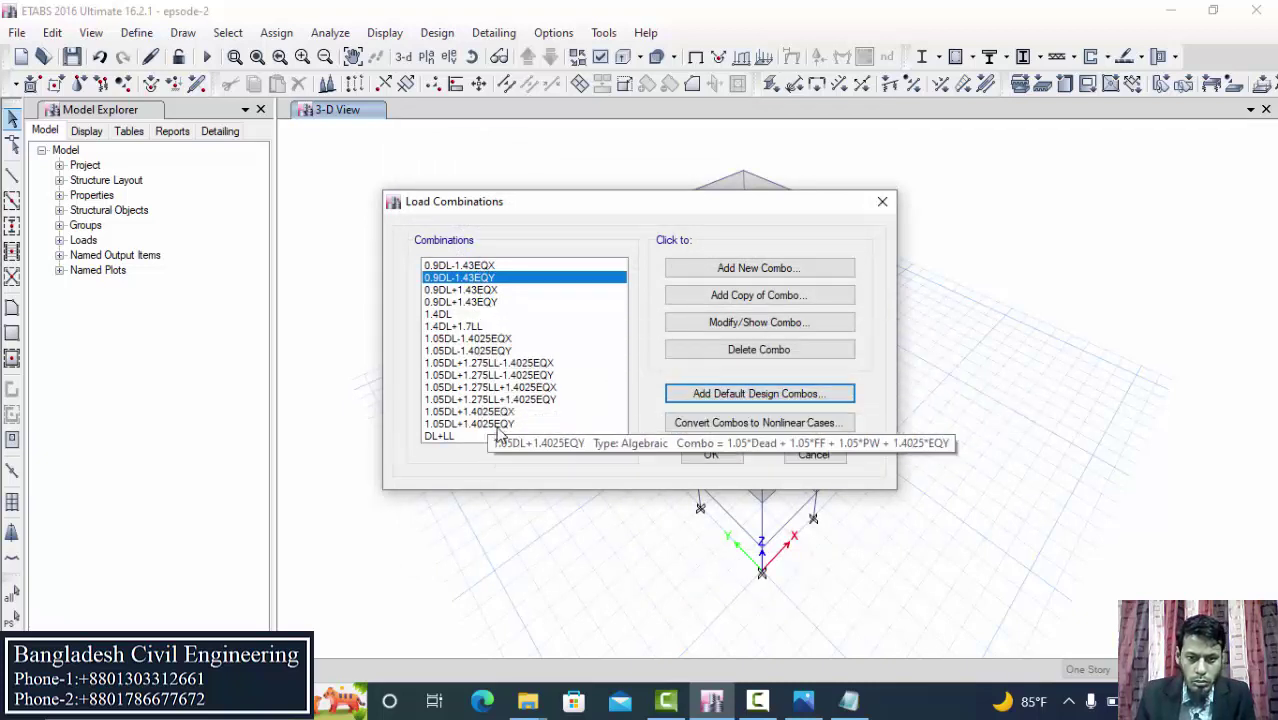
left_click(711, 455)
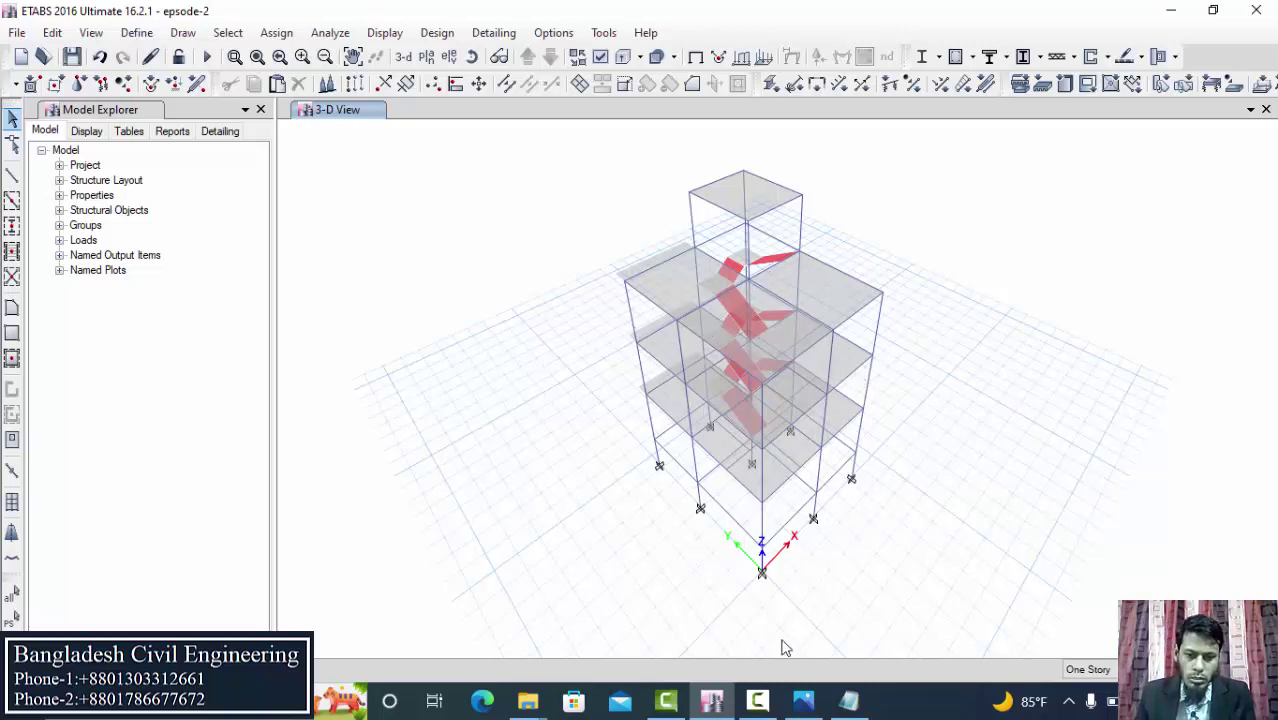
left_click(666, 700)
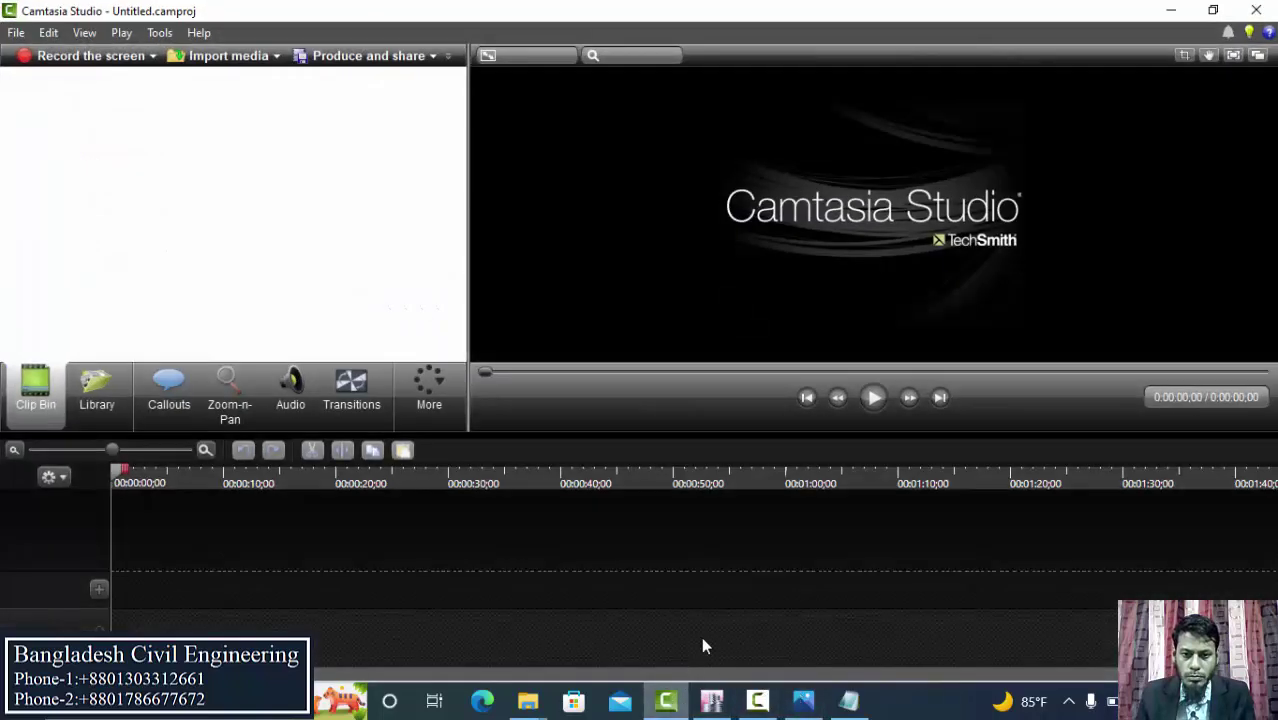
left_click(712, 700)
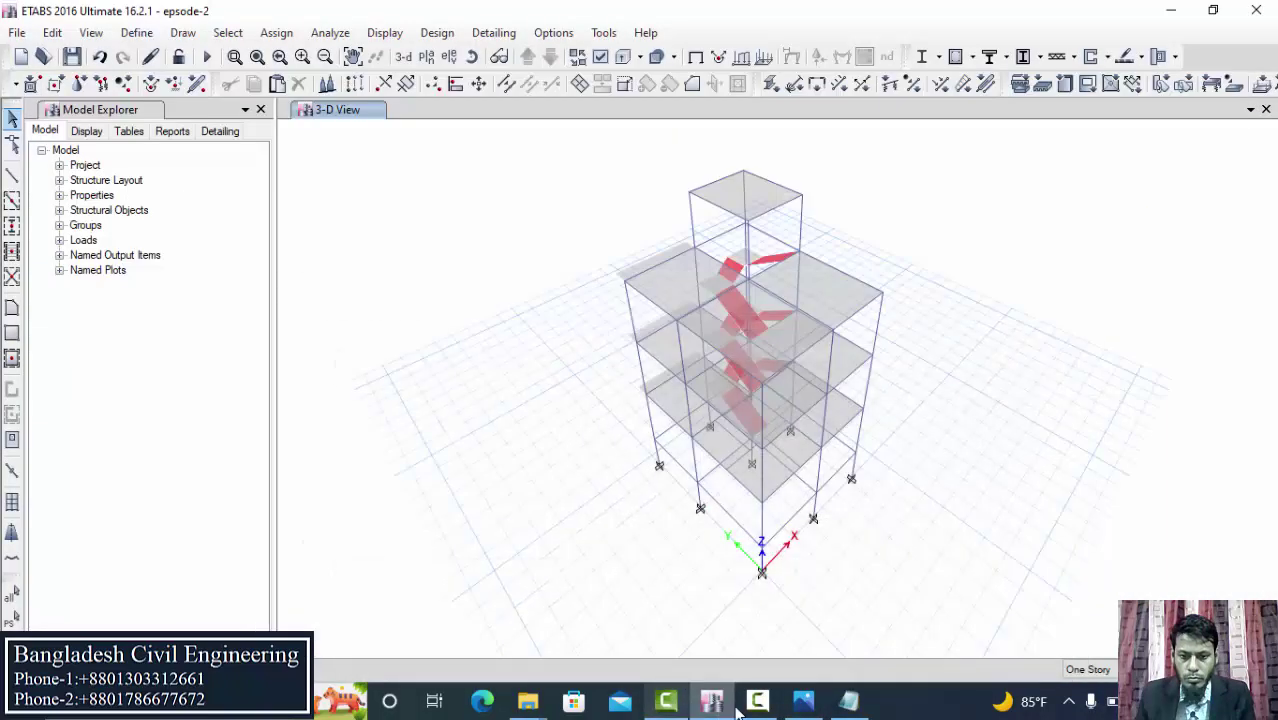
left_click(762, 702)
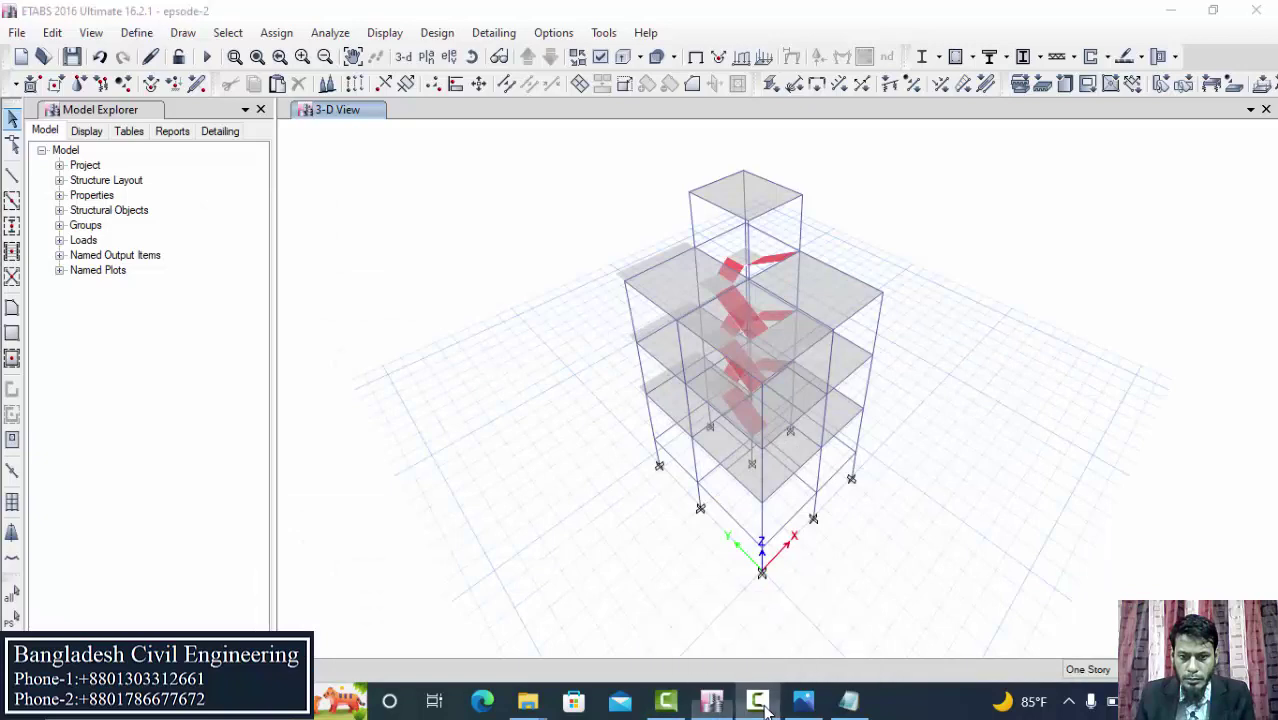